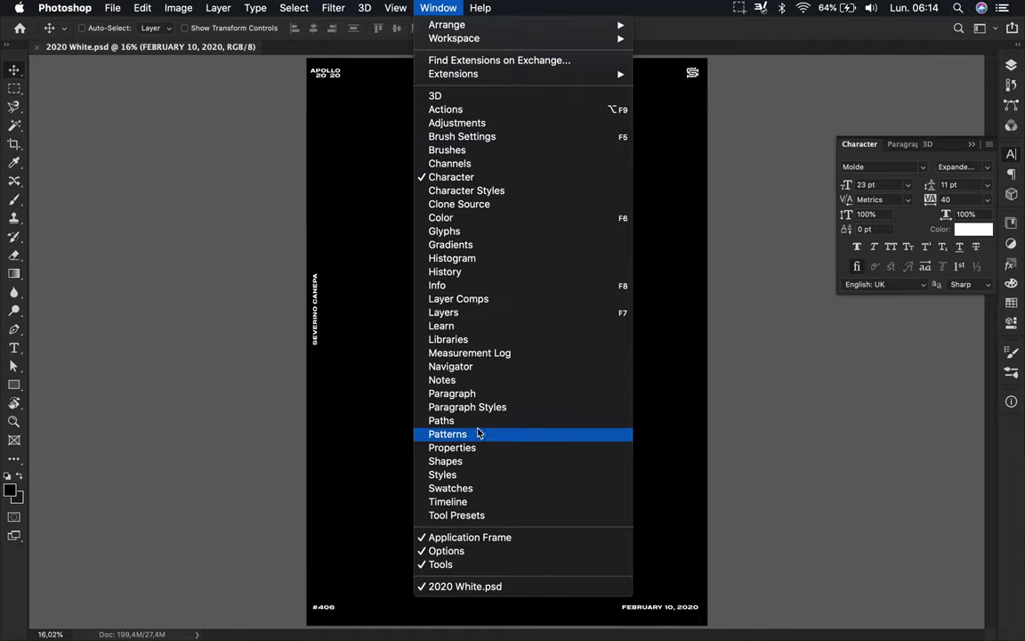
Open the Libraries panel and scroll down to the saved colour themes
left_click(448, 339)
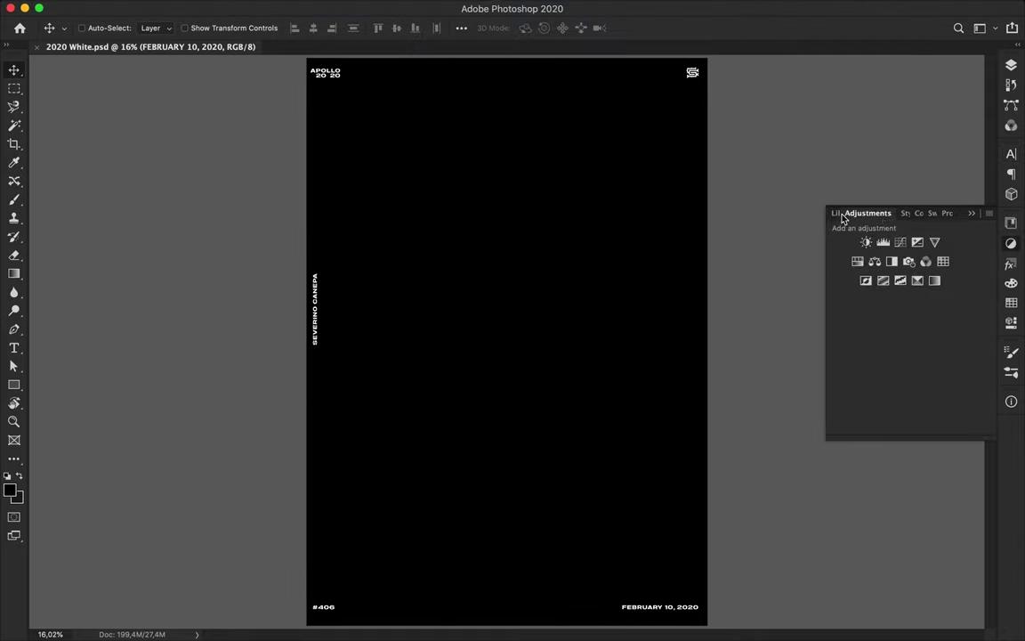
scroll(920, 331, "down", 3)
scroll(890, 316, "down", 5)
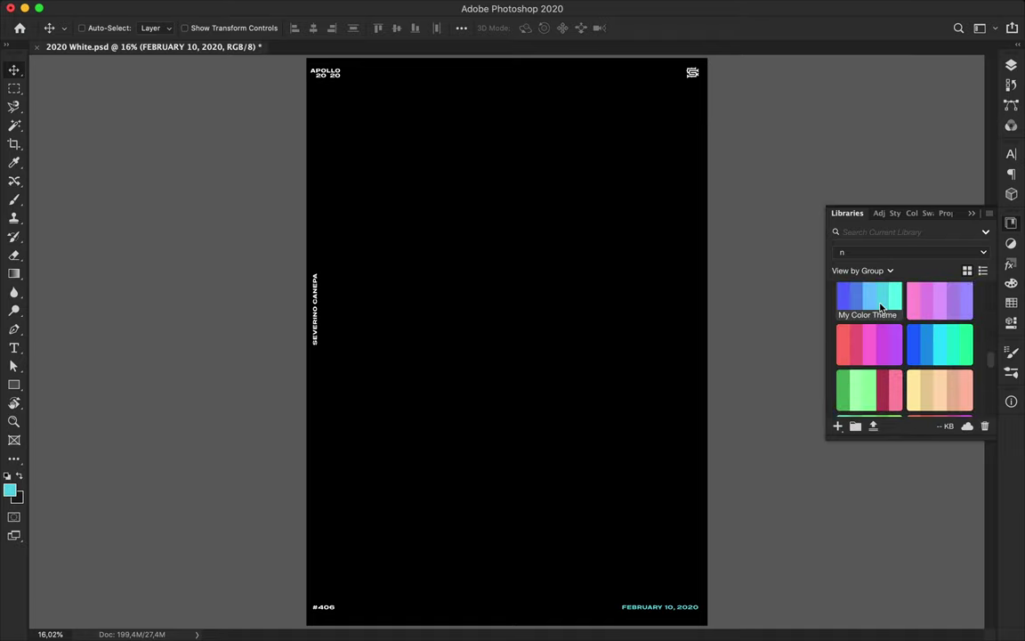
Draw a tall rectangle shape in the lower right of the poster
key("m")
key("u")
left_click_drag(646, 395, 598, 518)
Check the Swatches and Brush Settings panels, then bring back the Libraries panel
left_click(1011, 303)
left_click(1012, 354)
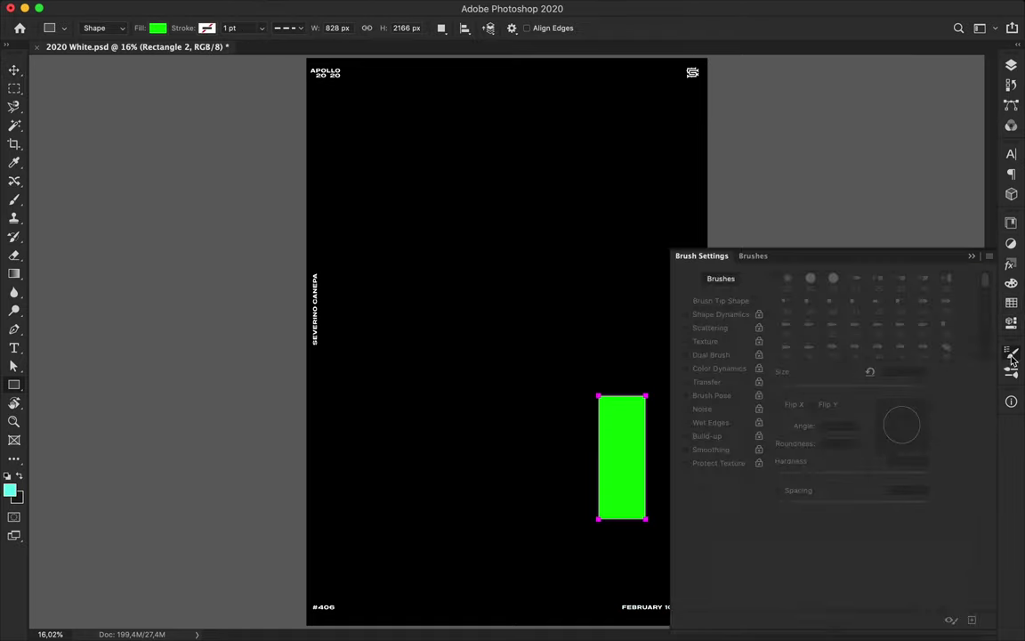
left_click(435, 8)
left_click(465, 337)
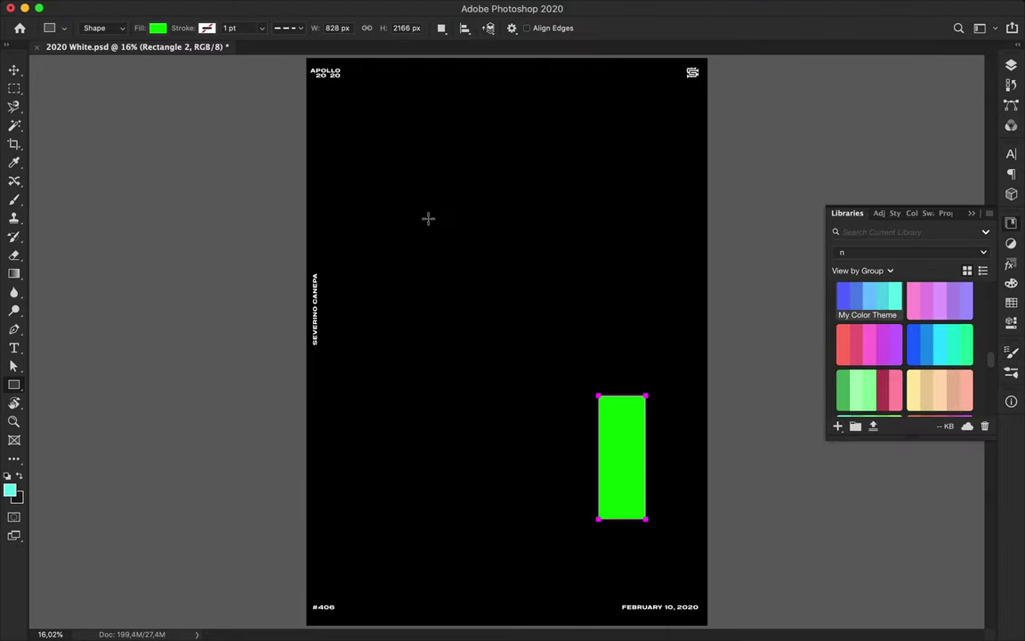
Fill the rectangle with a gradient, setting one stop to a sampled dark colour
left_click(158, 28)
left_click(76, 107)
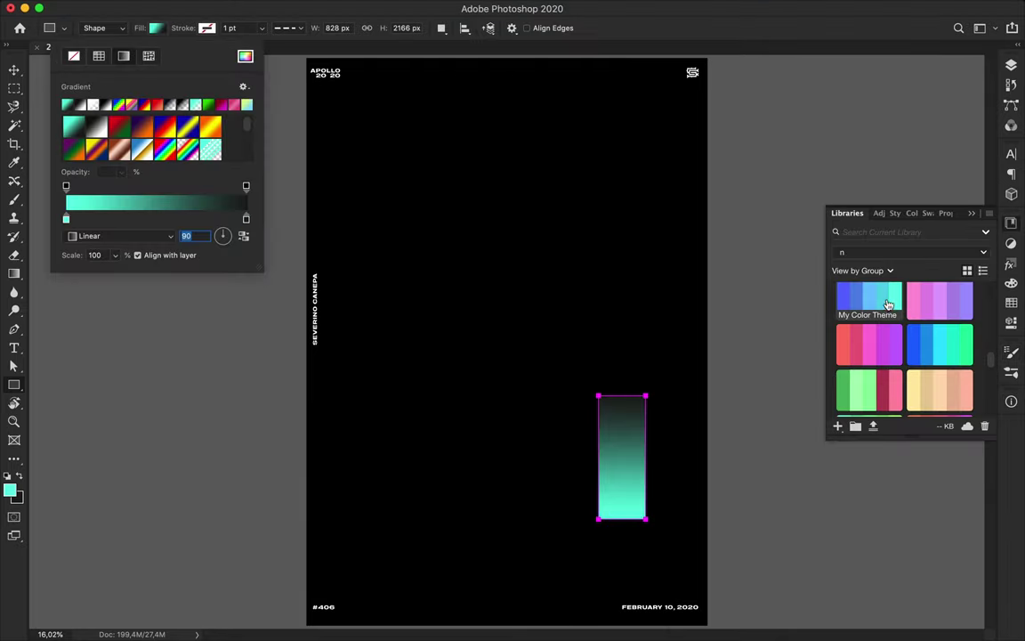
double_click(66, 220)
left_click(843, 309)
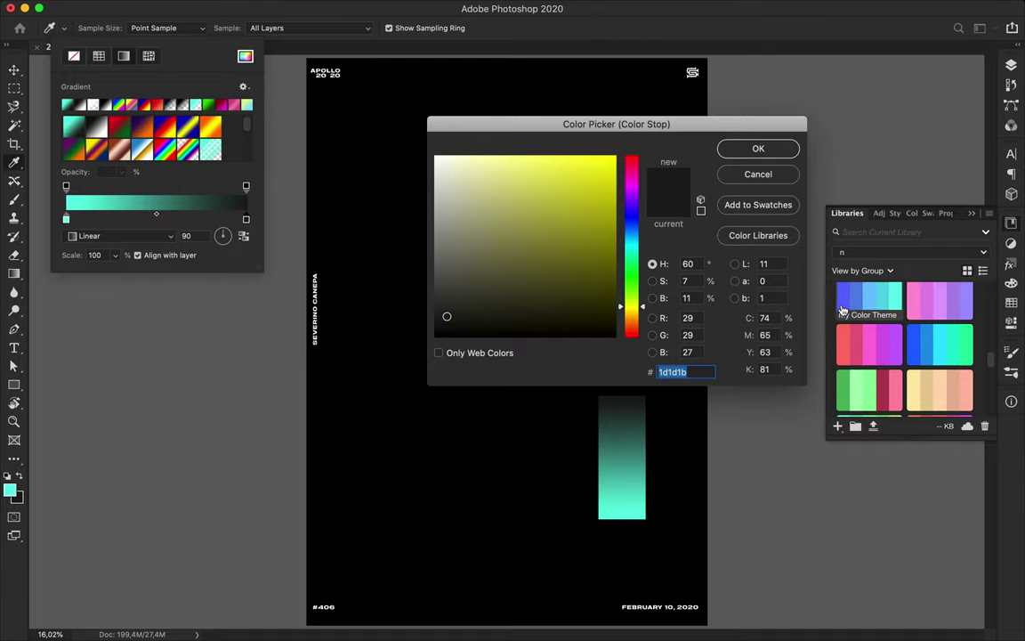
key("Return")
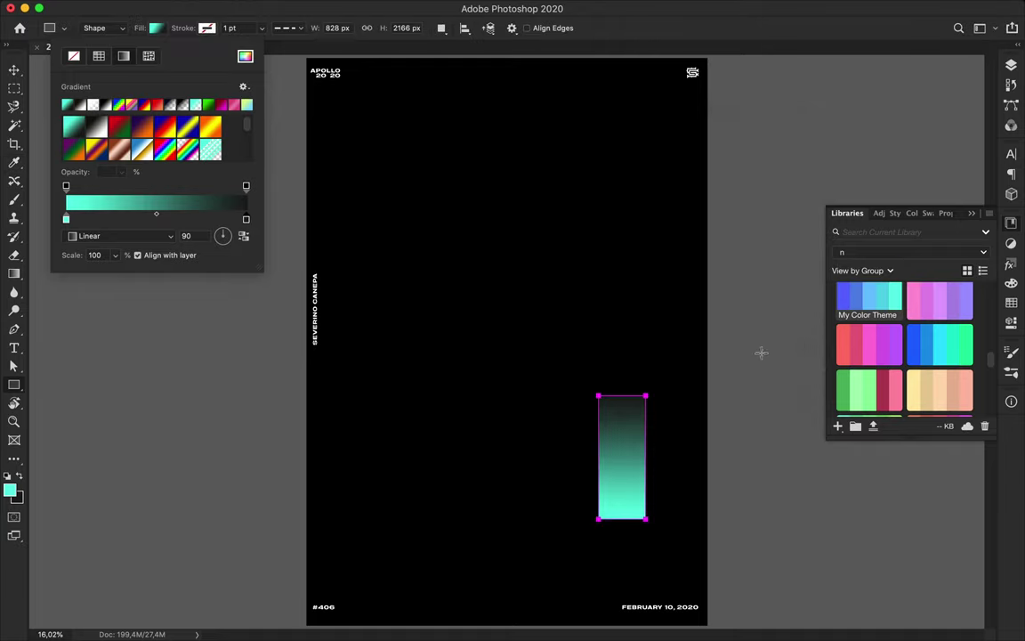
Draw a rectangular selection on the canvas, then switch to path selection
key("Return")
key("m")
left_click_drag(554, 256, 631, 372)
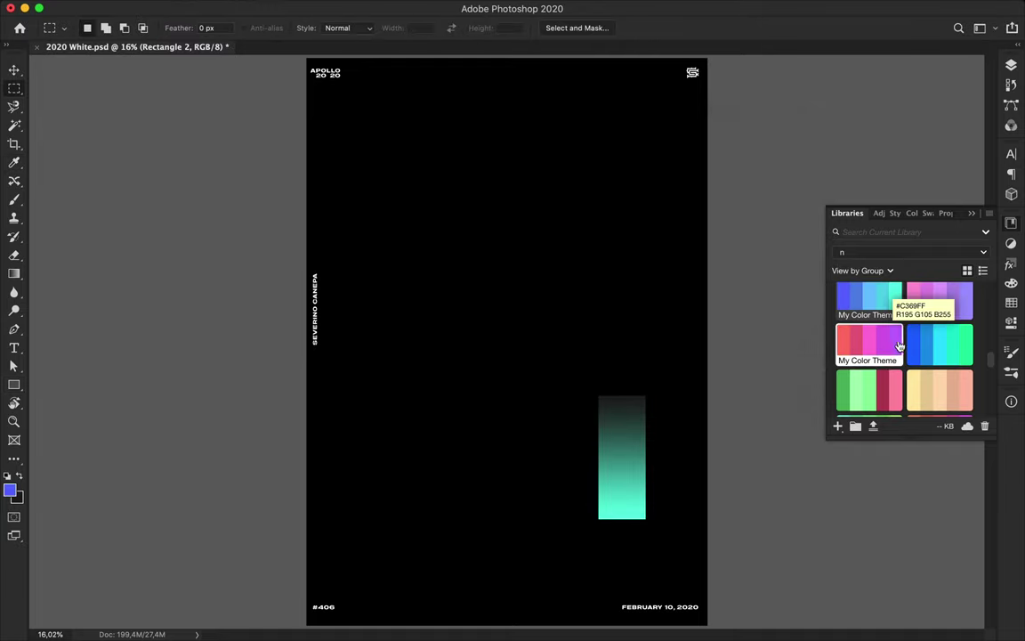
key("v")
key("a")
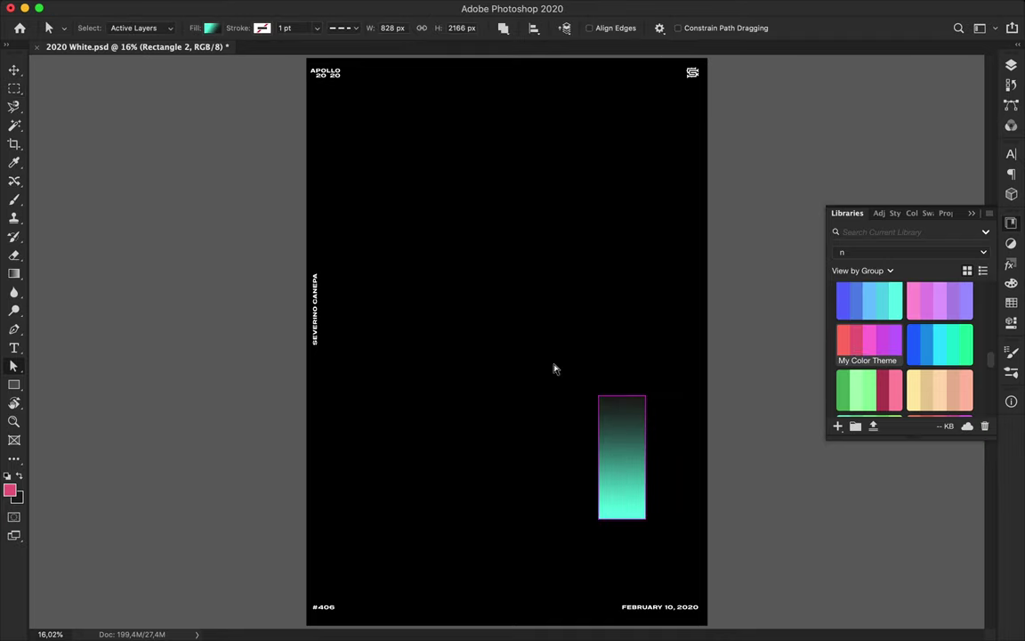
Give the bar a pink-to-purple gradient fill, with the right stop at c369ff
left_click(212, 27)
left_click(156, 55)
key("Return")
left_click(212, 27)
left_click(179, 55)
left_click(123, 105)
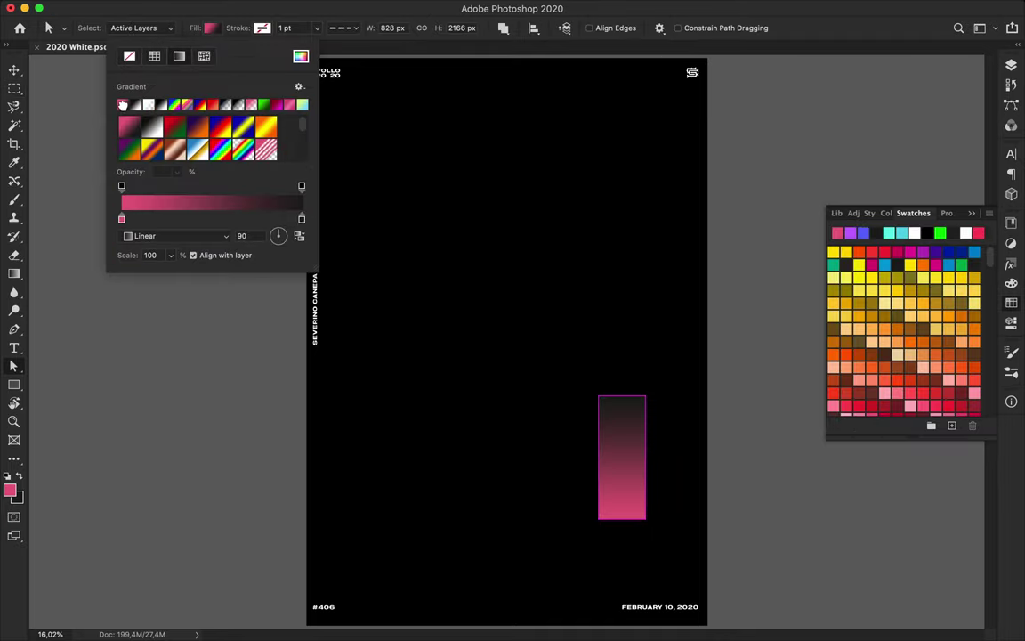
double_click(301, 219)
left_click(850, 232)
left_click(758, 148)
Duplicate the bar up and to the left, and start a blue gradient on the copy
left_click_drag(636, 457, 521, 420)
left_click(902, 232)
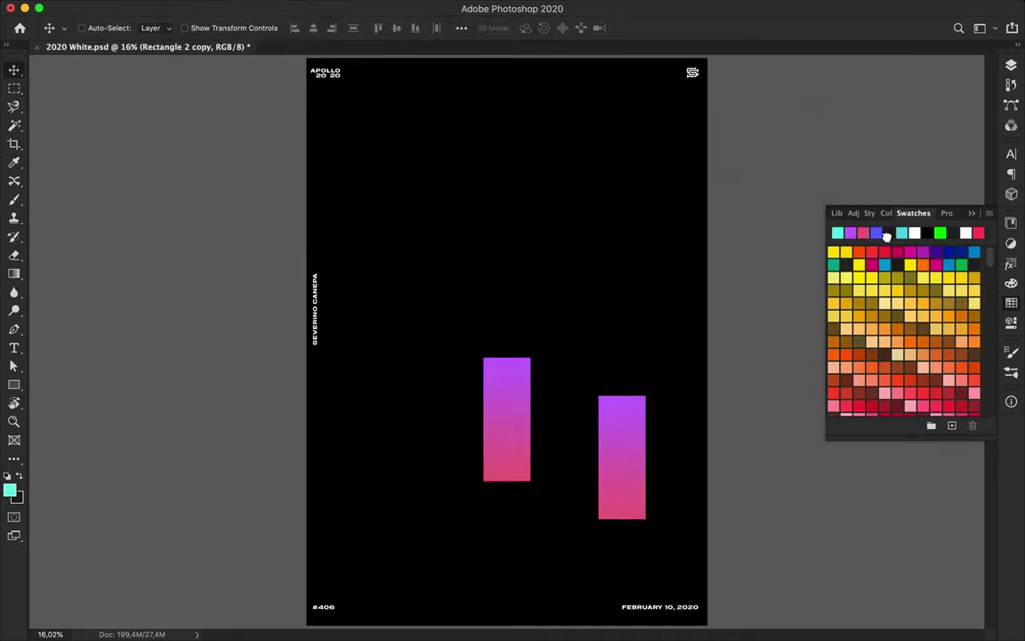
left_click(212, 27)
left_click(178, 55)
left_click(124, 105)
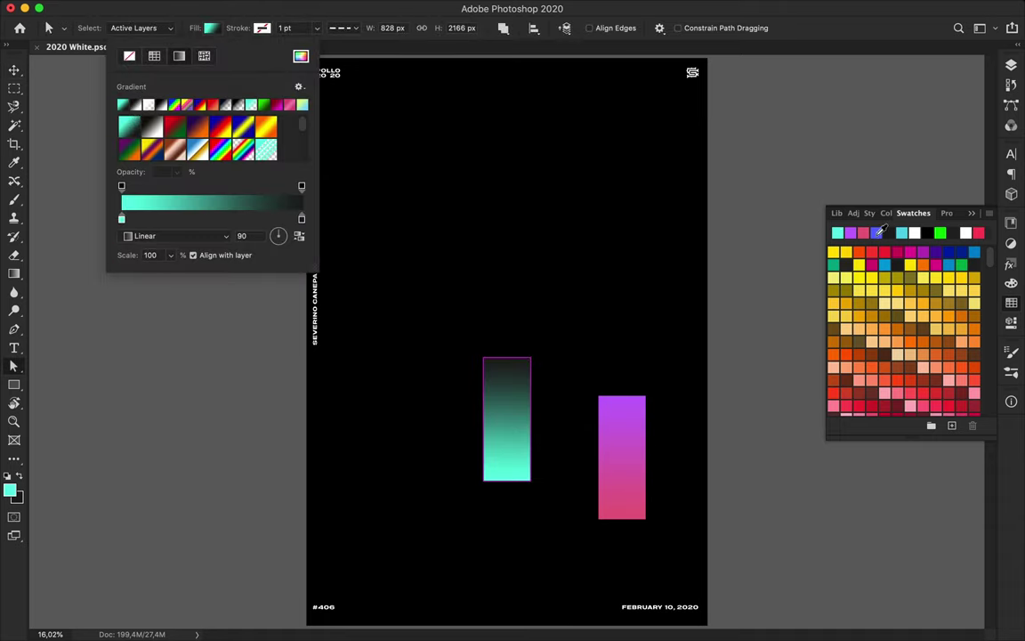
double_click(301, 219)
left_click(876, 233)
left_click(758, 148)
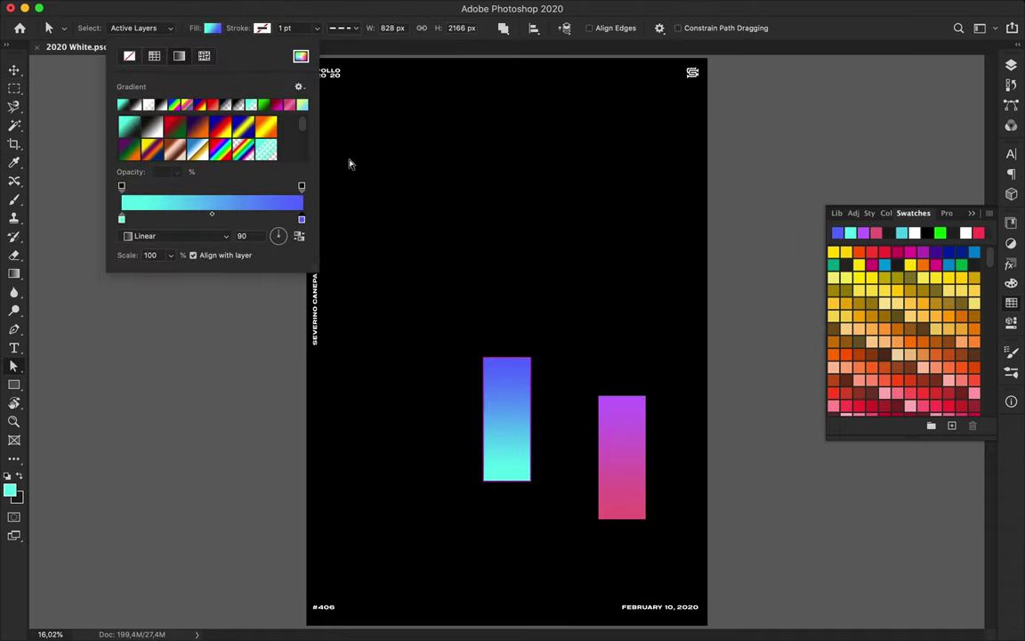
Recolour the copy's gradient blue-to-cyan in the Gradient Editor
left_click(298, 86)
left_click(356, 93)
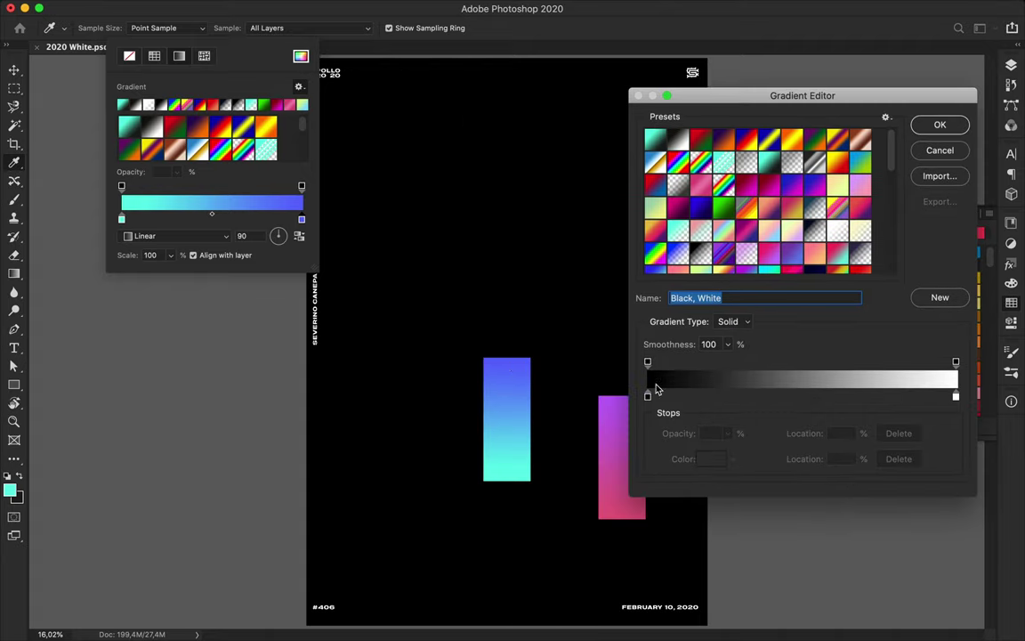
double_click(648, 396)
left_click(838, 233)
left_click(602, 156)
double_click(799, 402)
left_click(838, 233)
left_click(602, 156)
left_click(785, 131)
left_click(625, 431)
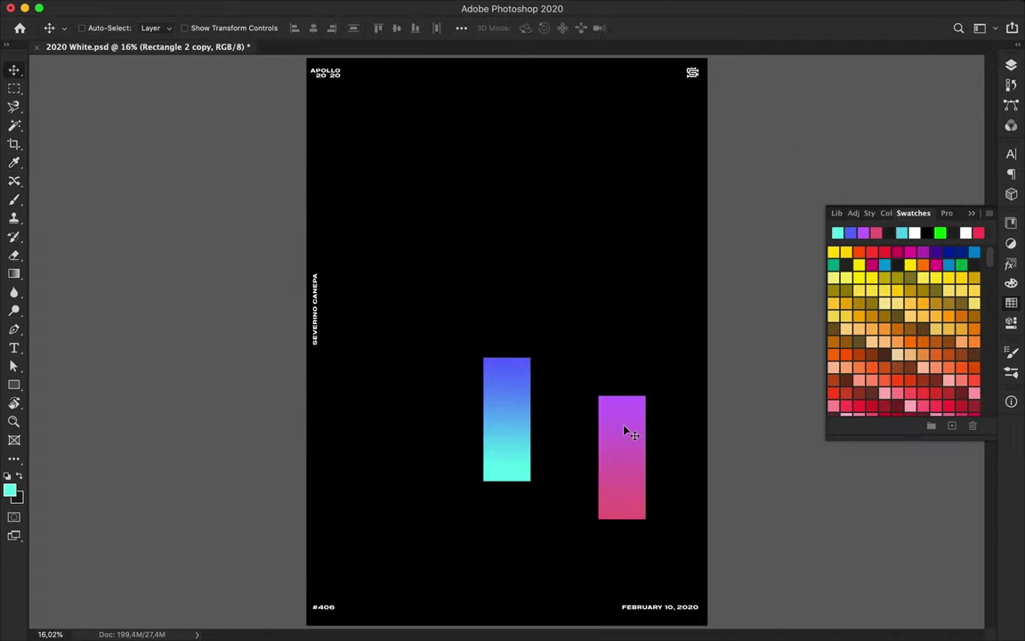
Review the pink bar's gradient options, then move it to the upper left edge
key("a")
left_click(212, 28)
scroll(259, 149, "down", 3)
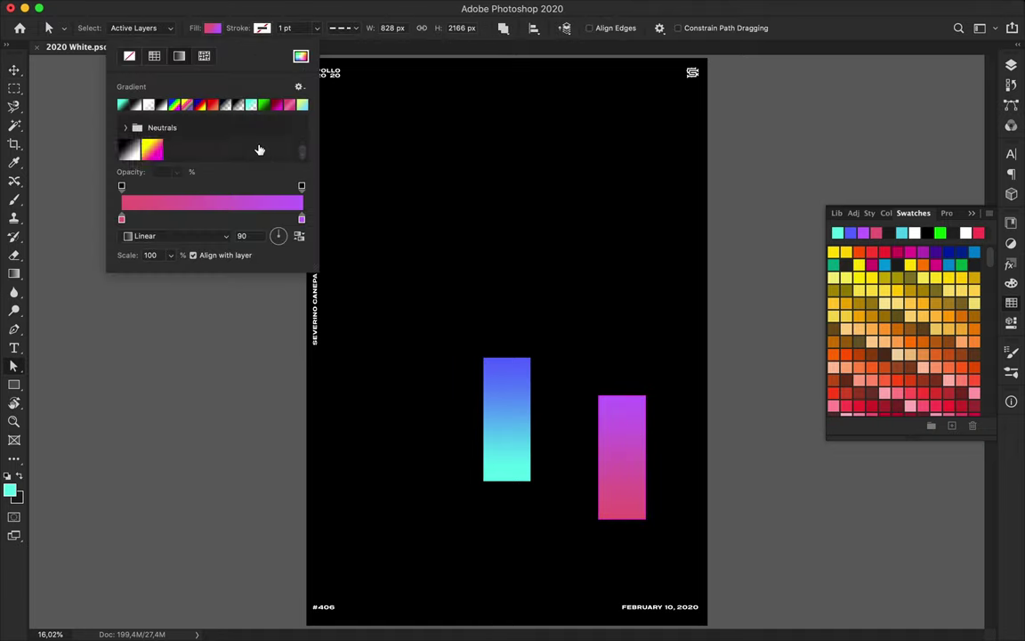
scroll(246, 266, "up", 3)
scroll(240, 201, "up", 5)
left_click(299, 86)
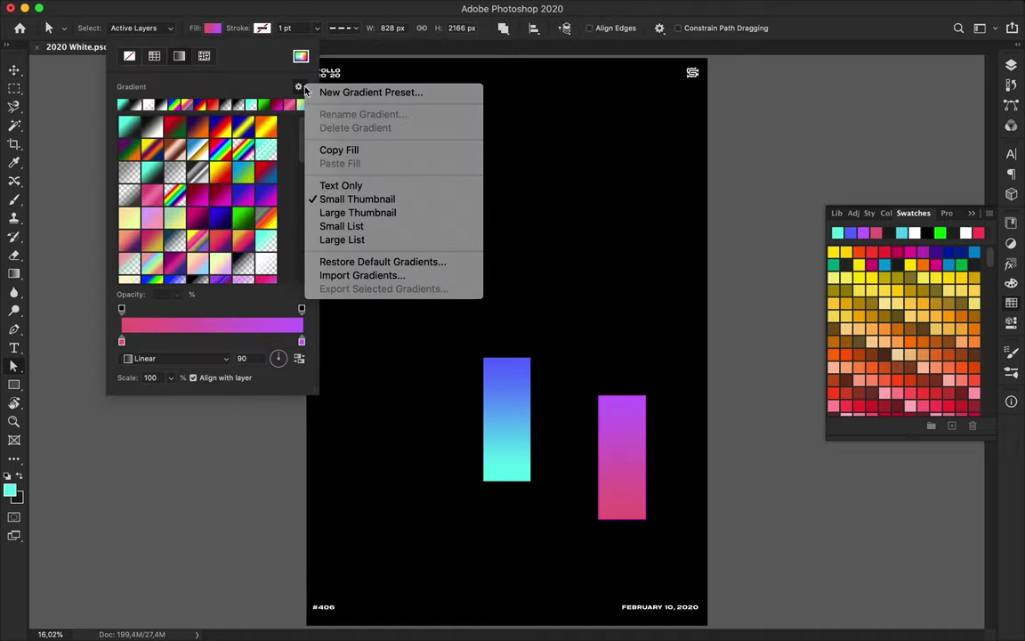
key("Escape")
key("Escape")
scroll(536, 340, "down", 1)
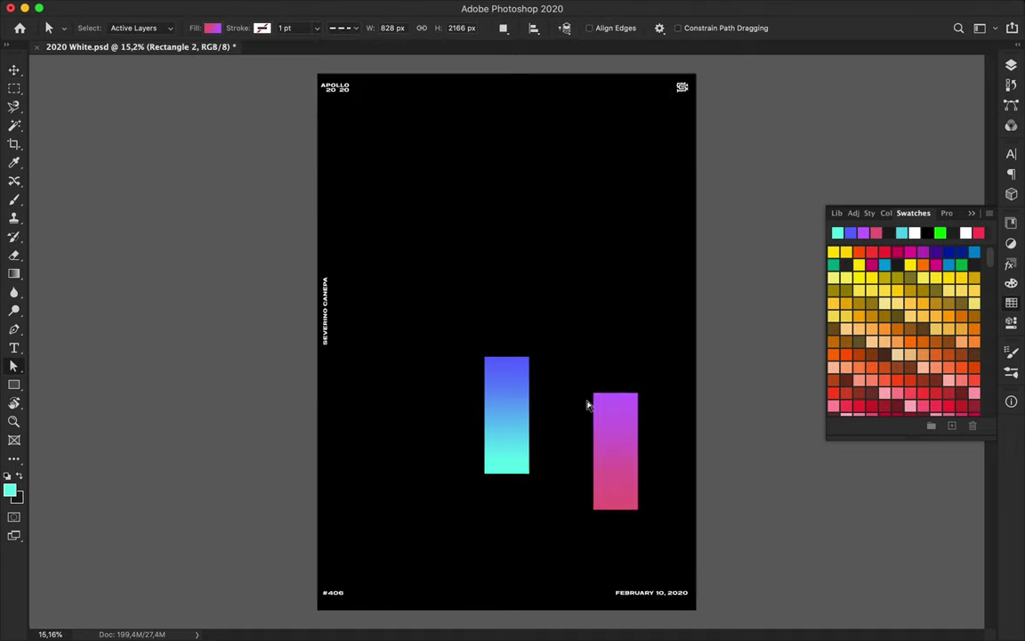
key("v")
mouse_move(616, 430)
left_mouse_down()
mouse_move(378, 202)
mouse_move(336, 195)
left_mouse_up()
Move the blue bar to the right edge and scale the GR text to 384 pt
left_click_drag(506, 389, 699, 378)
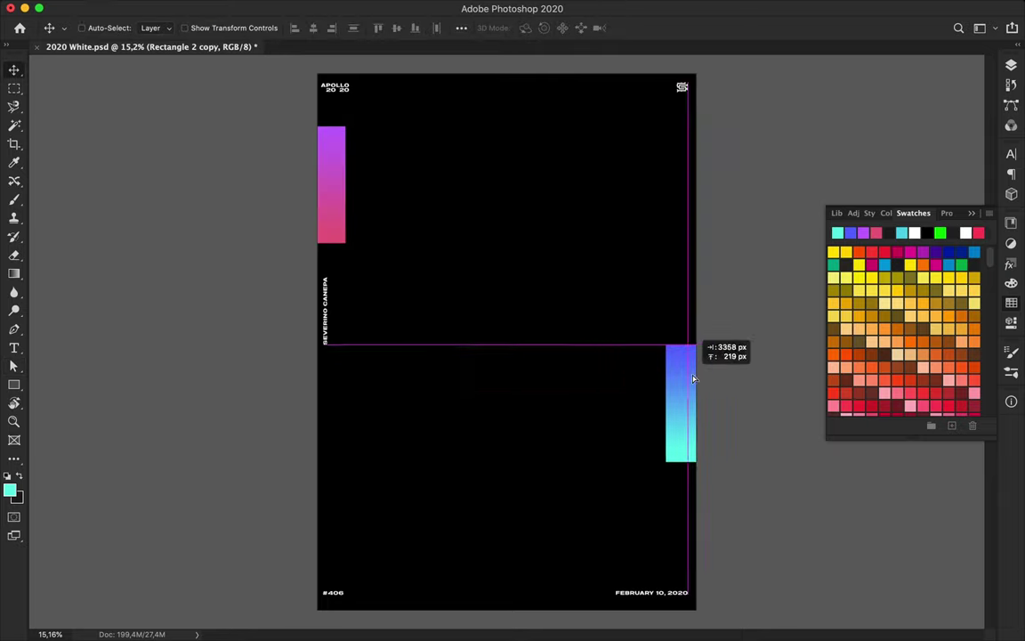
key("t")
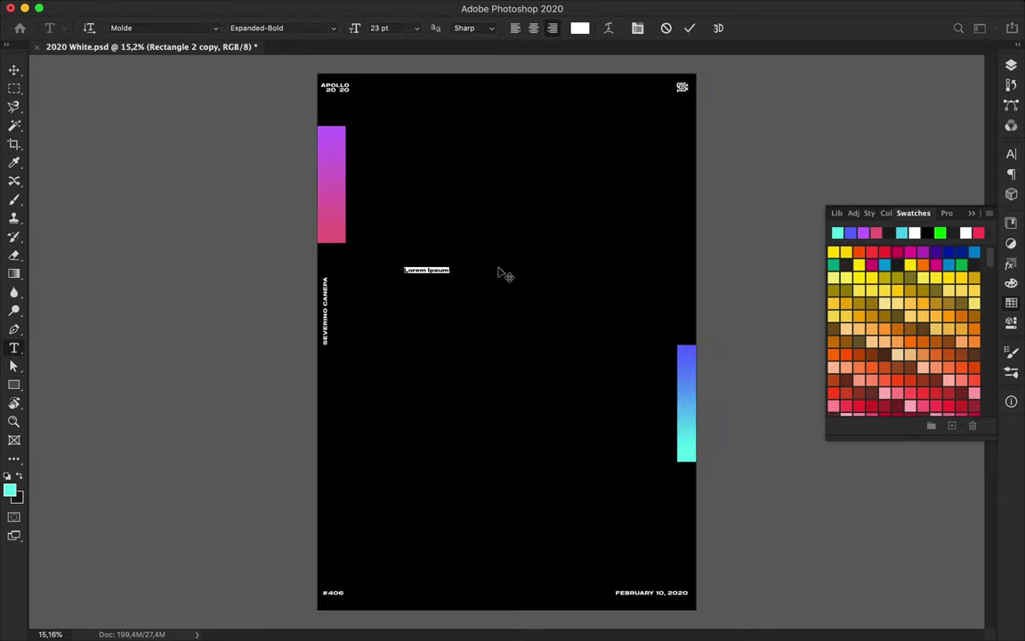
type("GR")
left_click_drag(450, 273, 603, 358)
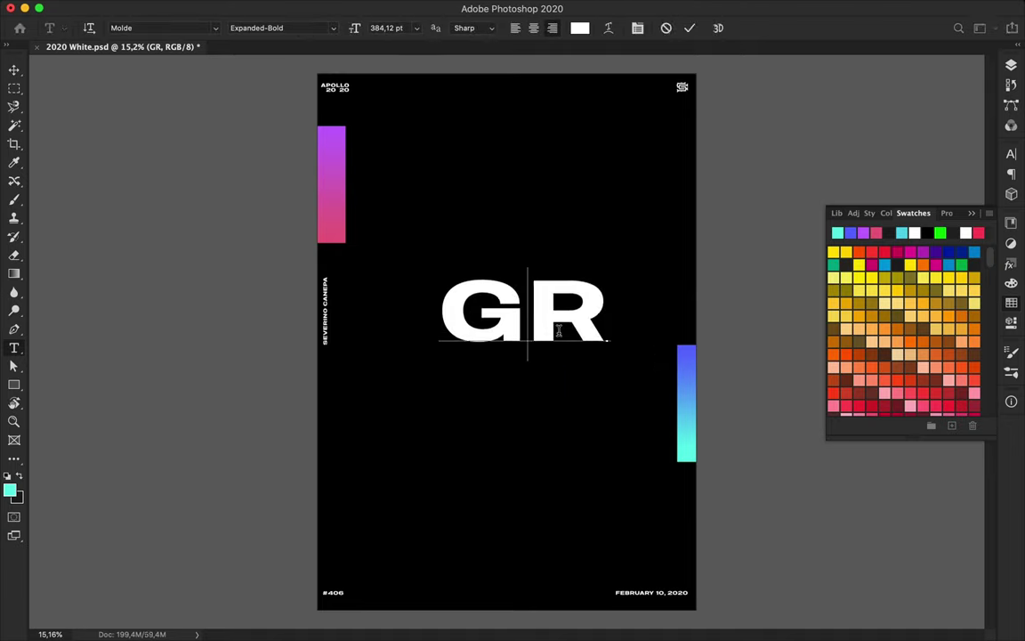
Try Alergia Condensed Thin, then Alergia Wide Black, as the font for GR
left_click(1012, 155)
left_click(923, 167)
scroll(842, 357, "down", 3)
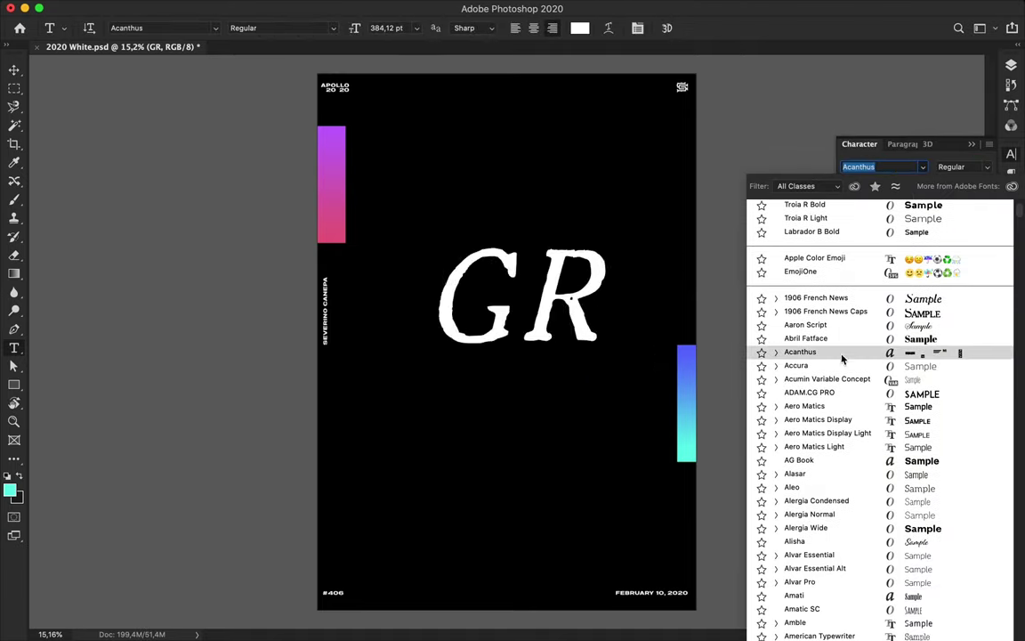
left_click(776, 419)
scroll(786, 423, "down", 2)
left_click(776, 426)
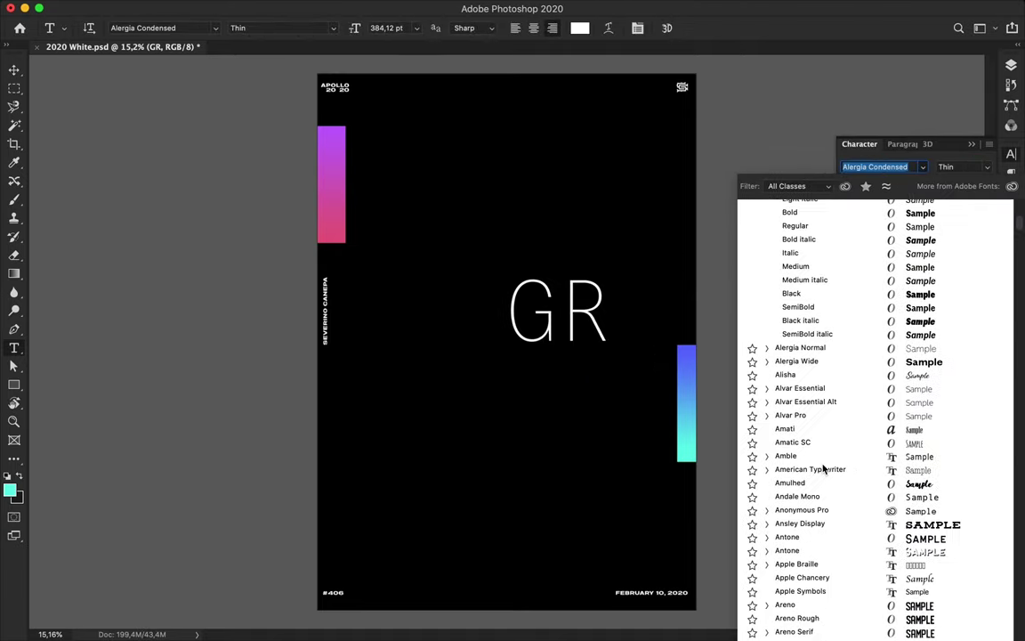
left_click(794, 524)
left_click(961, 166)
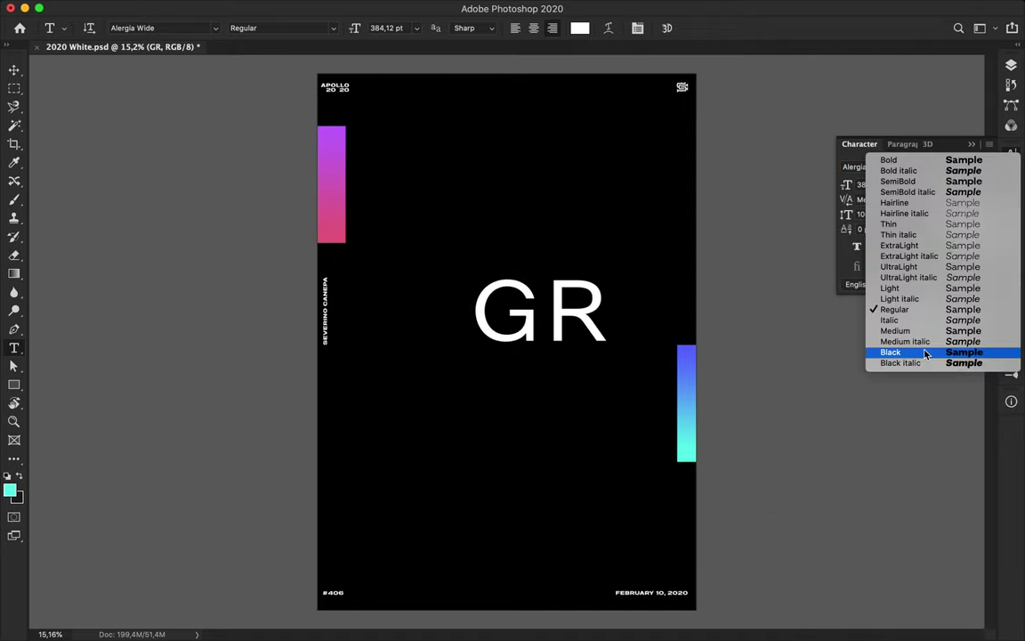
left_click(924, 350)
Set GR to Bodoni URW Extra Wide Light
left_click(923, 168)
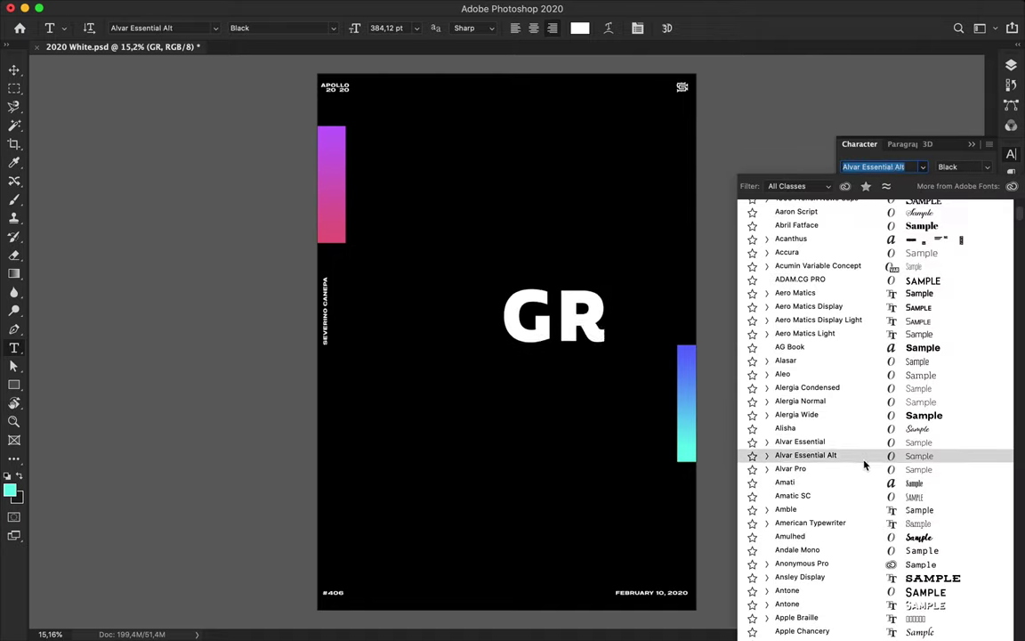
scroll(819, 552, "down", 10)
left_click(767, 534)
scroll(805, 538, "down", 3)
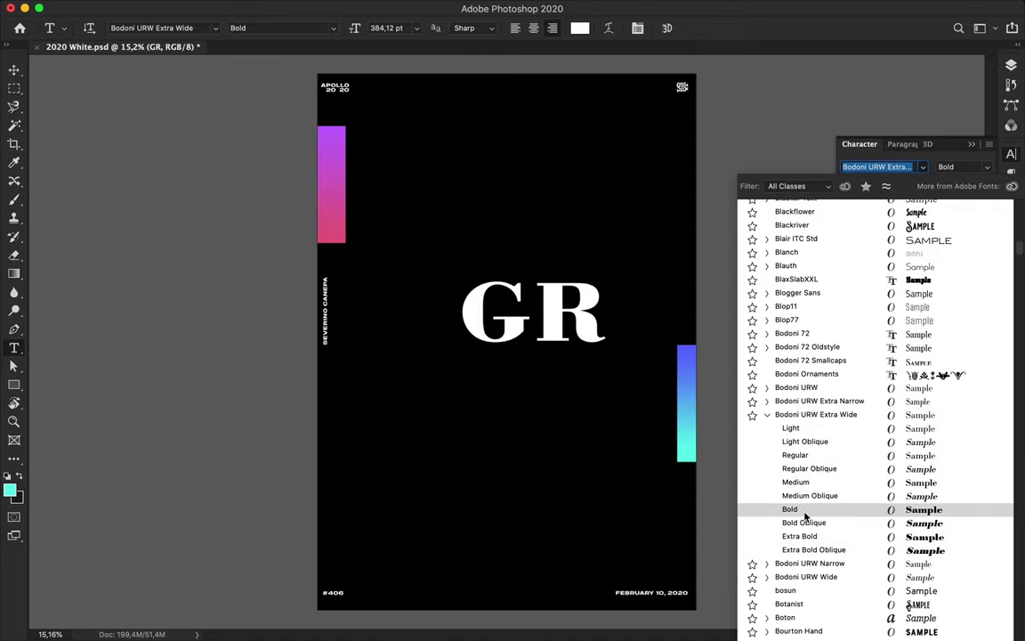
left_click(801, 429)
key("v")
Duplicate GR down the poster, retyping the copies as A and DI
double_click(480, 423)
mouse_move(568, 314)
left_mouse_down()
mouse_move(481, 423)
mouse_move(552, 529)
mouse_move(423, 530)
mouse_move(676, 557)
mouse_move(667, 556)
mouse_move(592, 198)
left_mouse_up()
type("A")
key("Escape")
double_click(552, 528)
type("DI")
key("Escape")
Add an ENT copy, arrange DI and ENT, and stretch the pink bar upward
double_click(423, 530)
type("ENT")
left_click_drag(539, 516, 514, 343)
double_click(599, 557)
key("Escape")
mouse_move(599, 557)
left_mouse_down()
mouse_move(568, 484)
mouse_move(574, 491)
left_mouse_up()
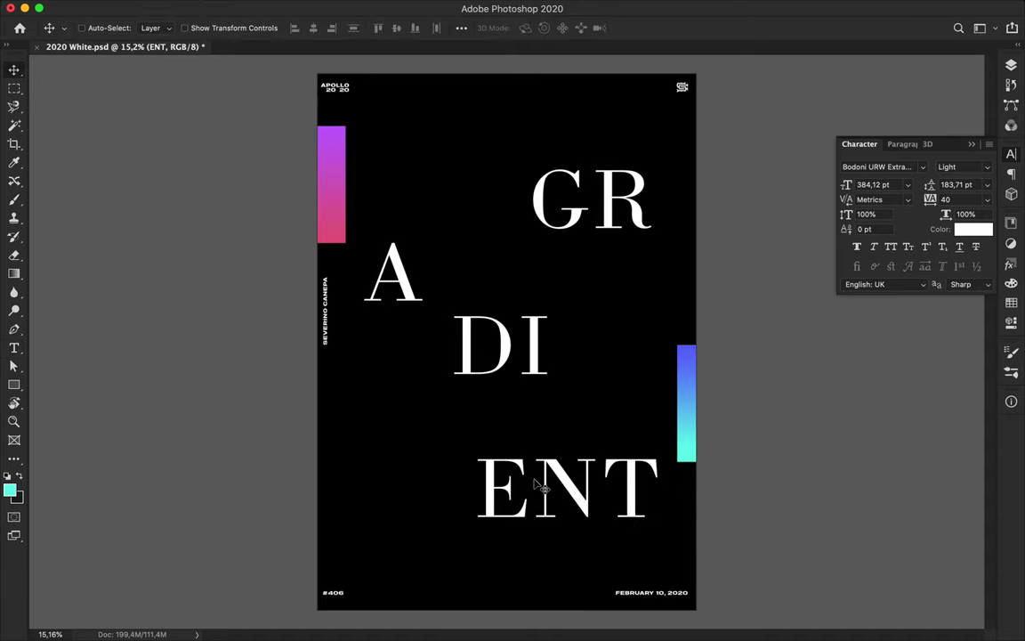
key("ctrl+t")
left_click_drag(322, 126, 322, 71)
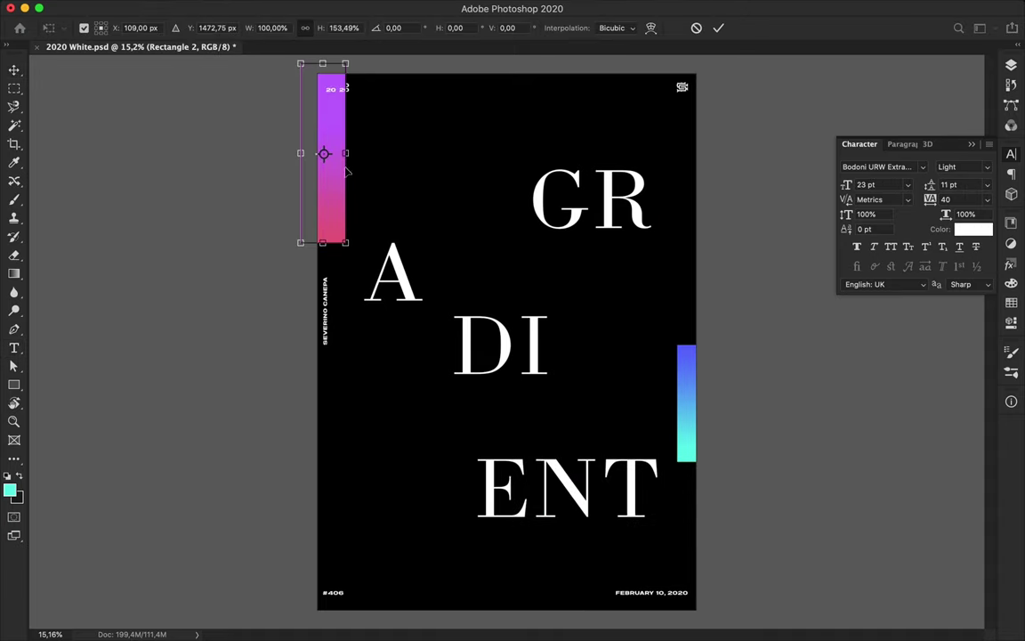
Stretch the pink bar across the full poster width, then move layers out of the Layout group
left_click_drag(350, 153, 696, 153)
key("Return")
key("F7")
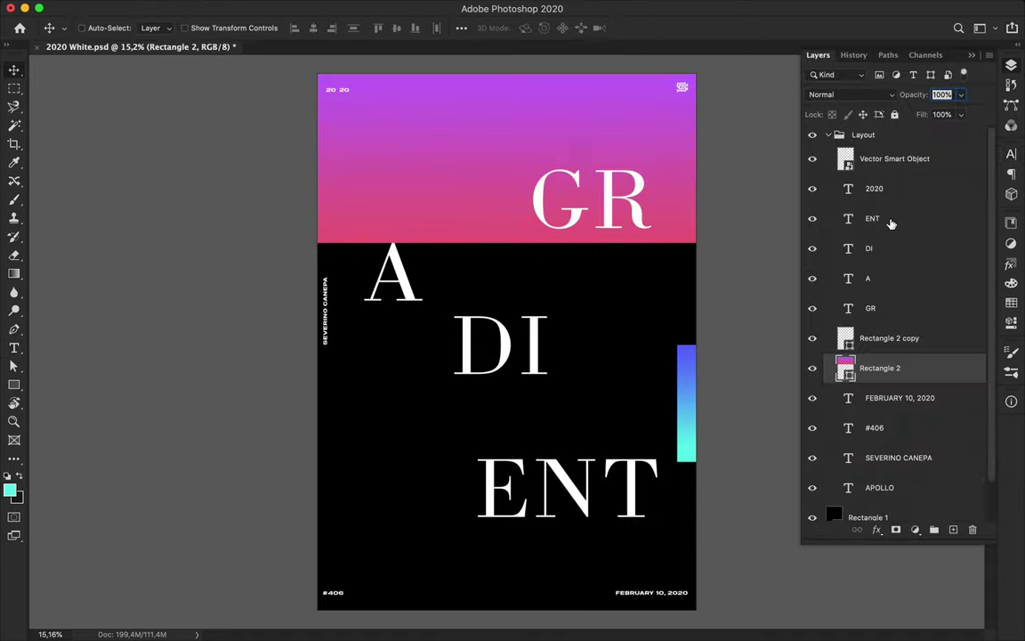
scroll(884, 191, "down", 1)
left_click(868, 176, "shift")
left_click_drag(858, 297, 881, 471)
left_click(881, 474)
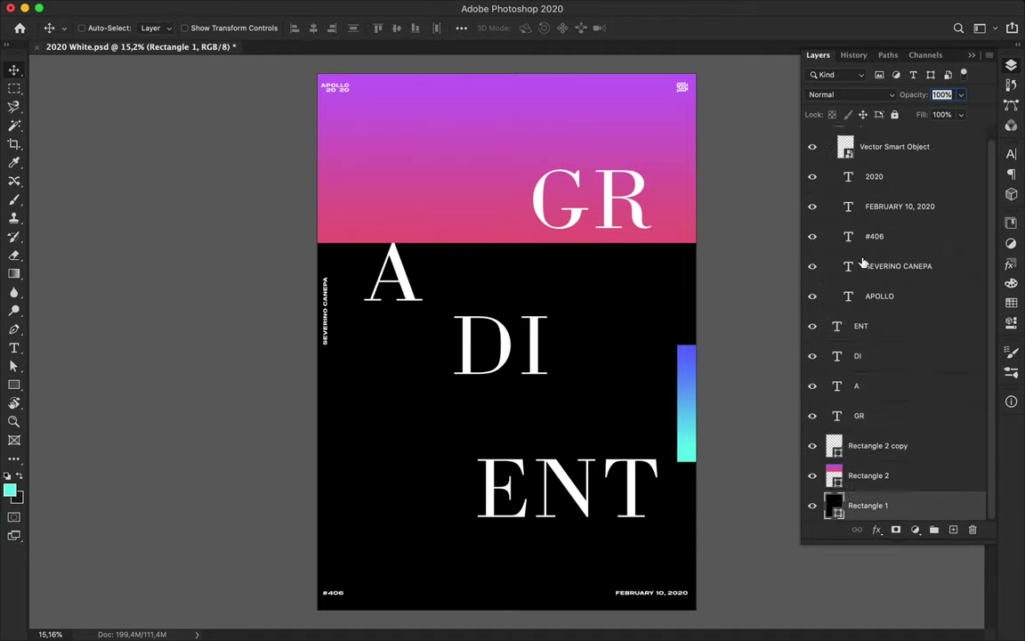
Group the ENT, DI, A and GR letter layers into a Title group
left_click(877, 252)
left_click(862, 160, "shift")
left_click(934, 529)
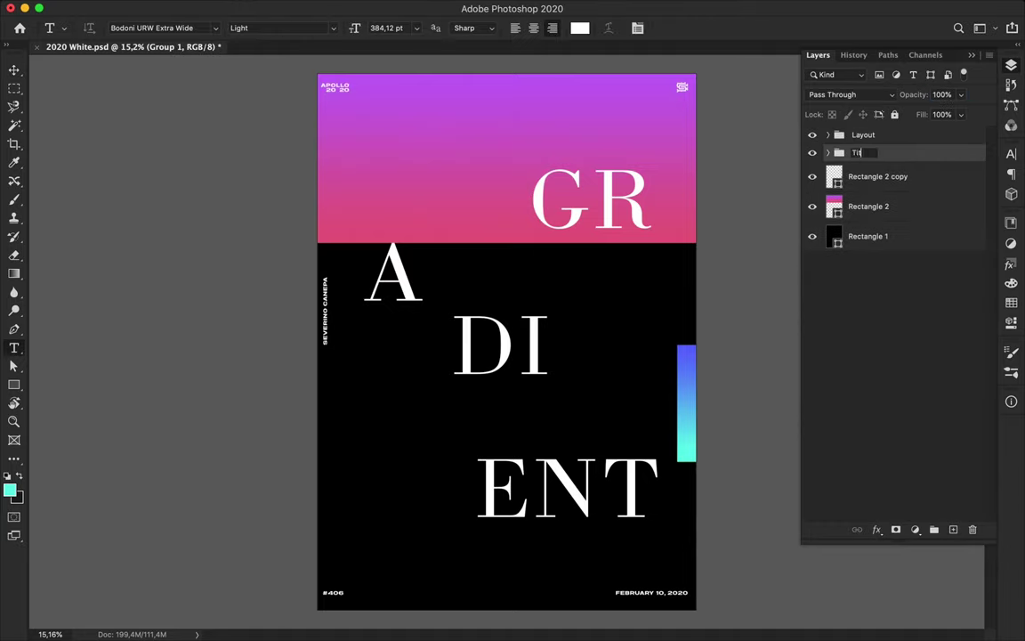
type("e")
left_click(852, 176)
Draw a solid black rectangle over the top gradient, leaving a gradient frame
left_click(868, 206)
key("u")
left_click_drag(349, 247, 679, 101)
left_click(157, 27)
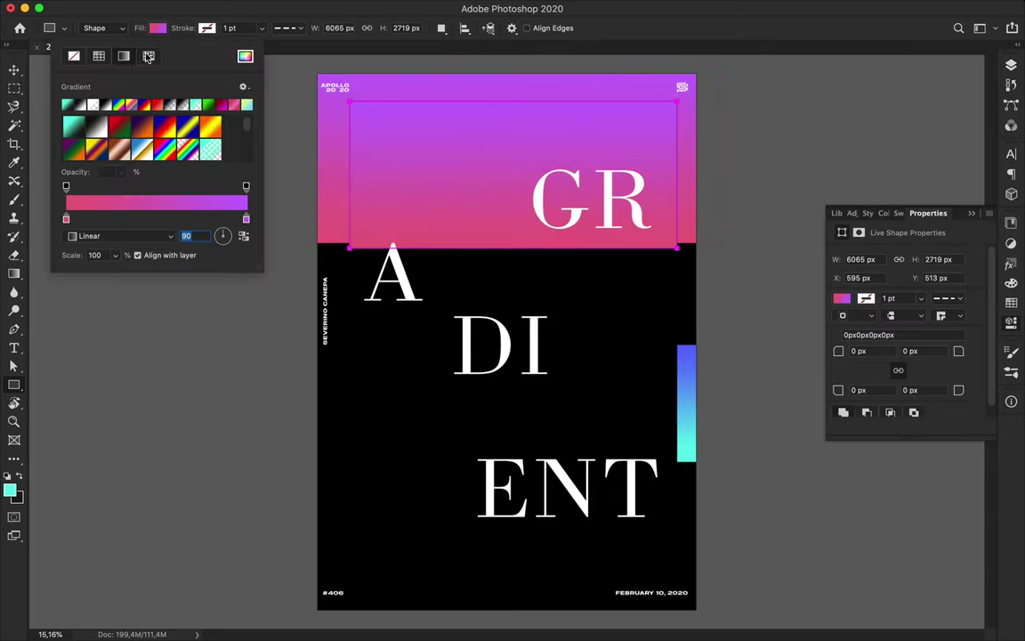
left_click(99, 55)
key("v")
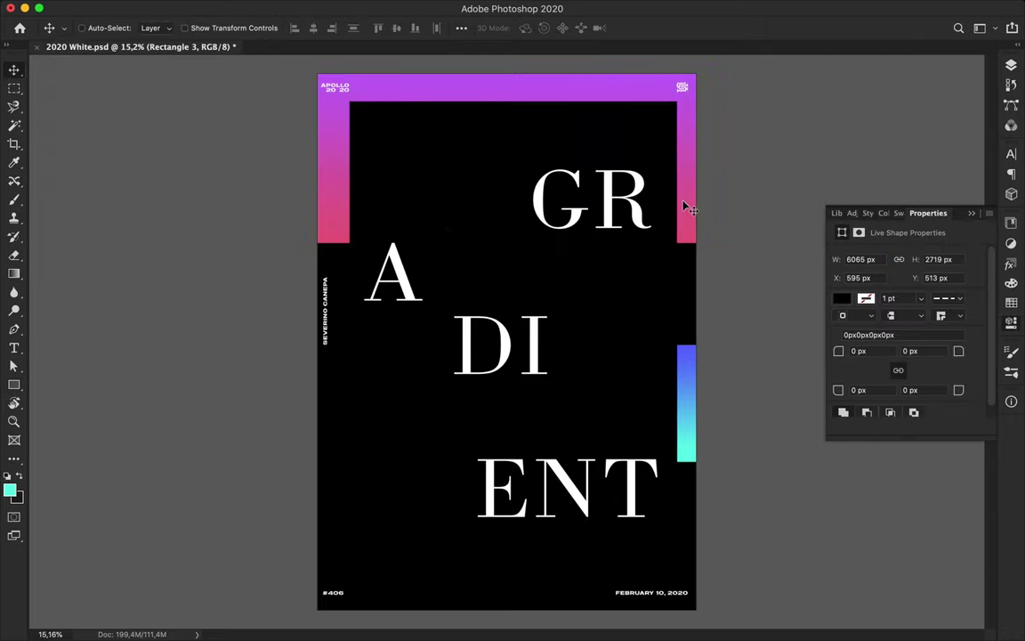
left_click(633, 213)
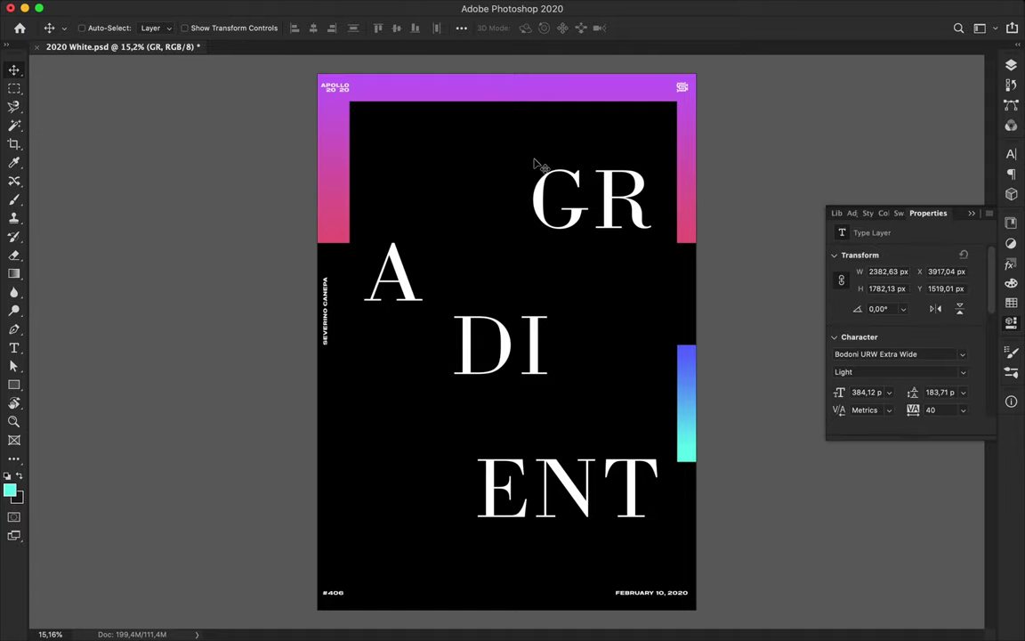
Duplicate GR as an Extra Bold letter G at the upper left
left_click_drag(538, 216, 422, 216)
double_click(445, 187)
type("G")
left_click(1011, 154)
left_click(987, 172)
left_click(886, 246)
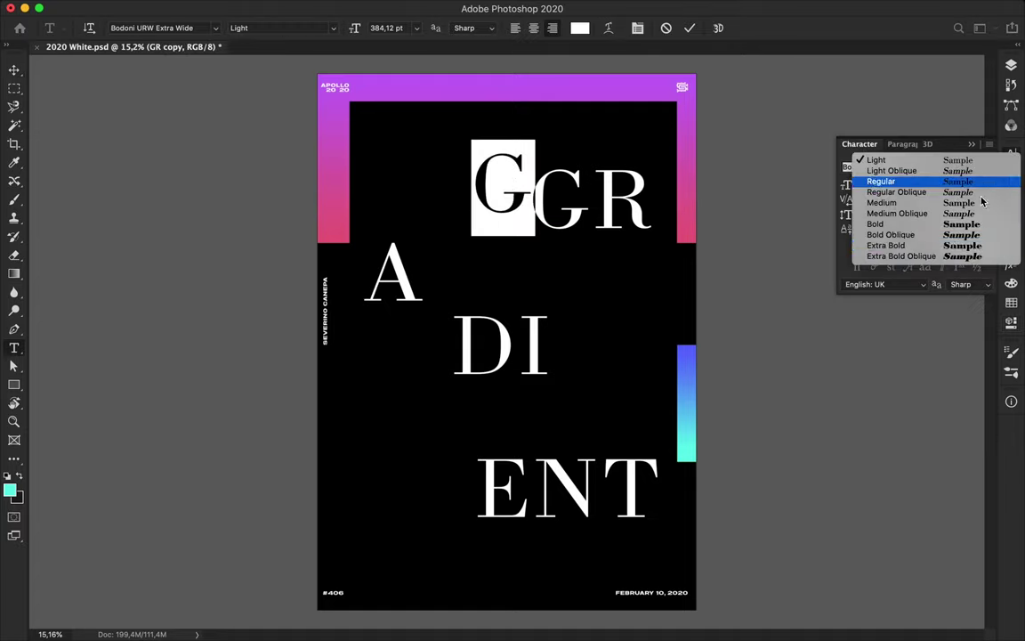
mouse_move(525, 196)
left_mouse_down()
mouse_move(415, 158)
mouse_move(456, 187)
left_mouse_up()
Warp the G with a Spherize distortion, converting it to a smart object
scroll(456, 186, "up", 3)
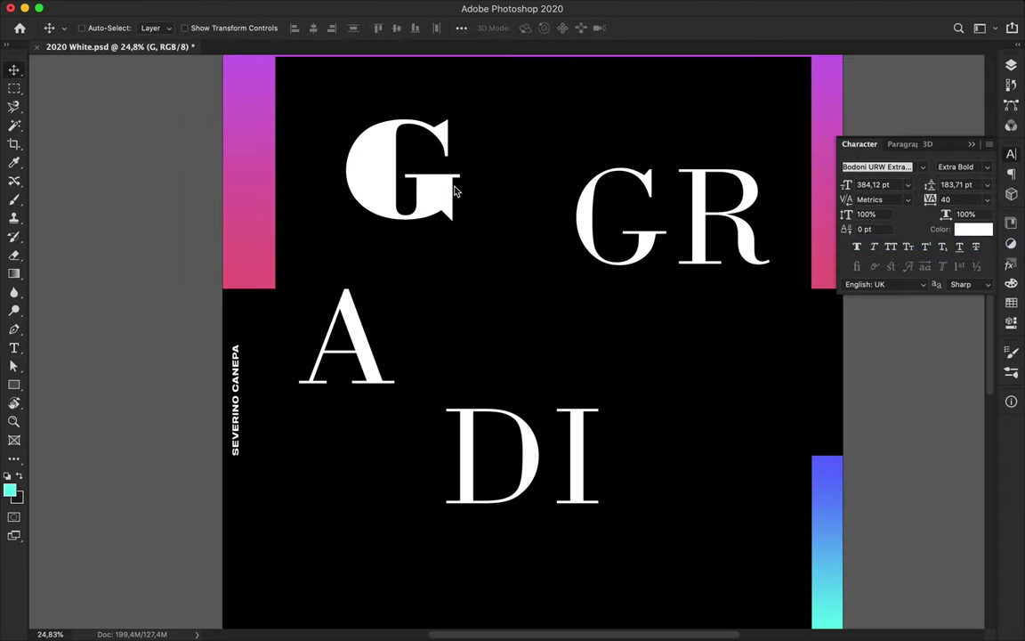
left_click(334, 7)
mouse_move(345, 204)
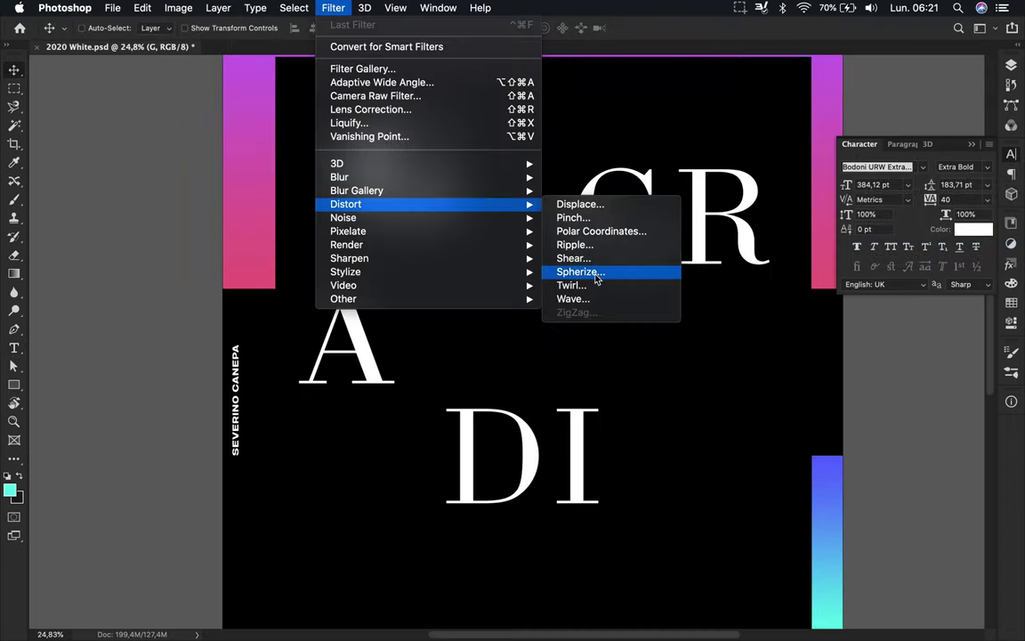
left_click(572, 285)
left_click(604, 223)
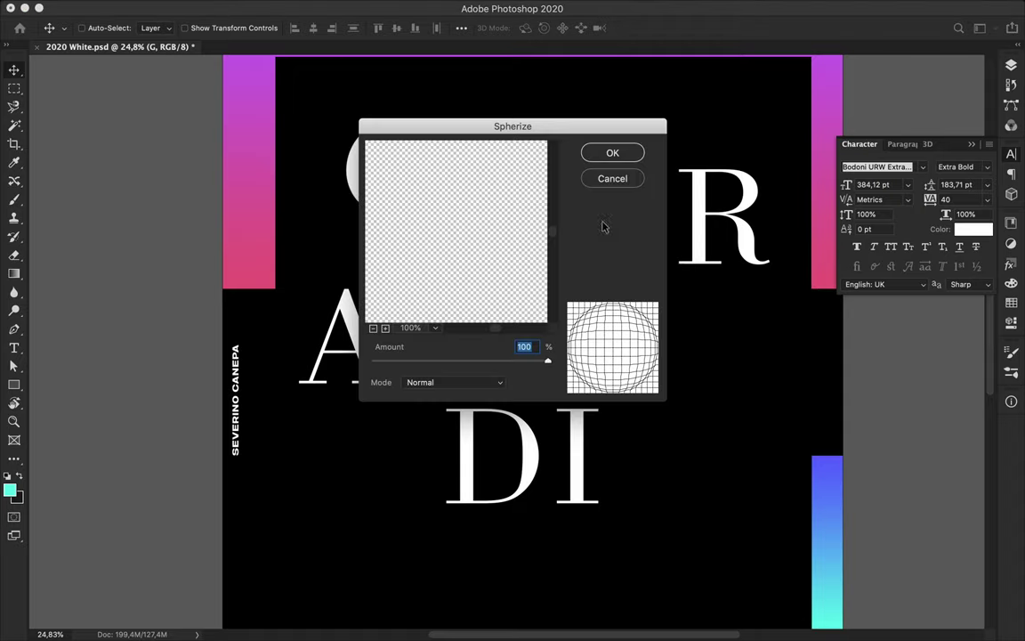
left_click(612, 152)
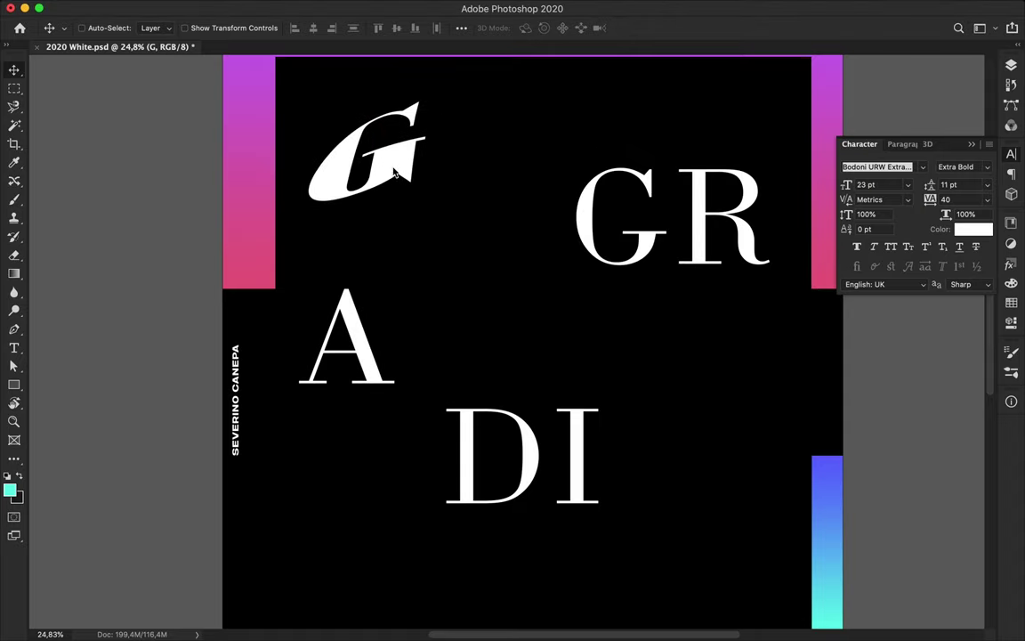
scroll(436, 100, "down", 1)
scroll(440, 101, "down", 2)
scroll(534, 129, "up", 2)
scroll(612, 140, "down", 1)
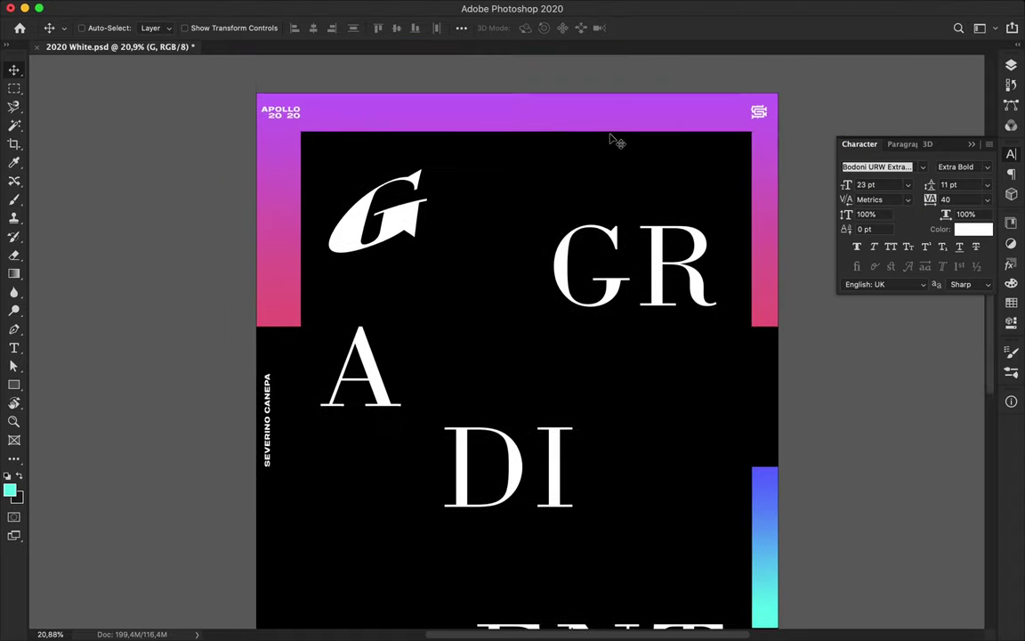
Set up the Rectangle tool with a solid black fill and a white outline
key("m")
key("u")
left_click(157, 27)
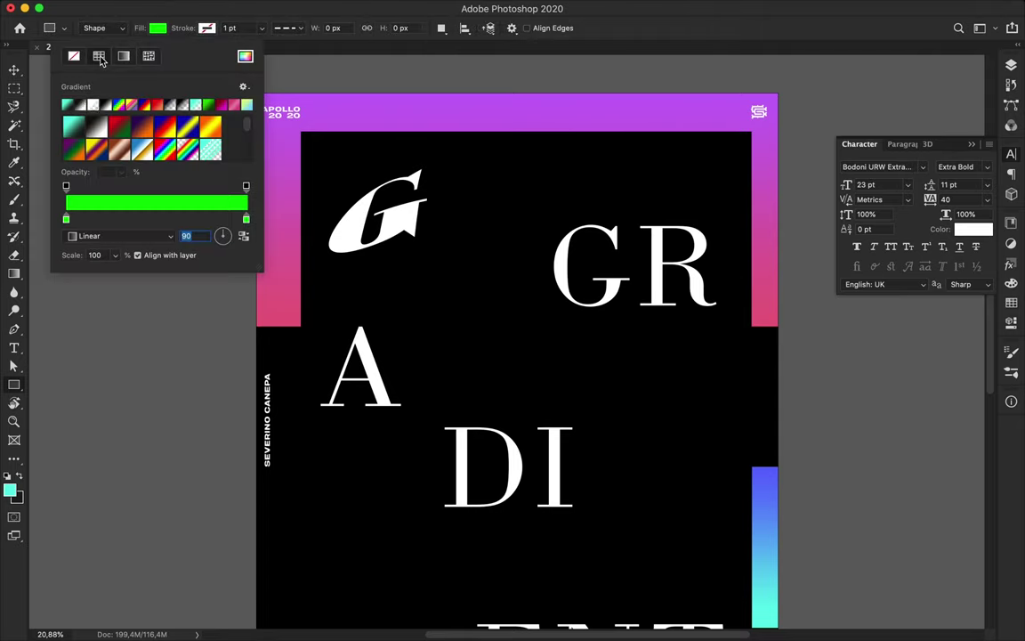
left_click(99, 56)
left_click(244, 56)
left_click(602, 158)
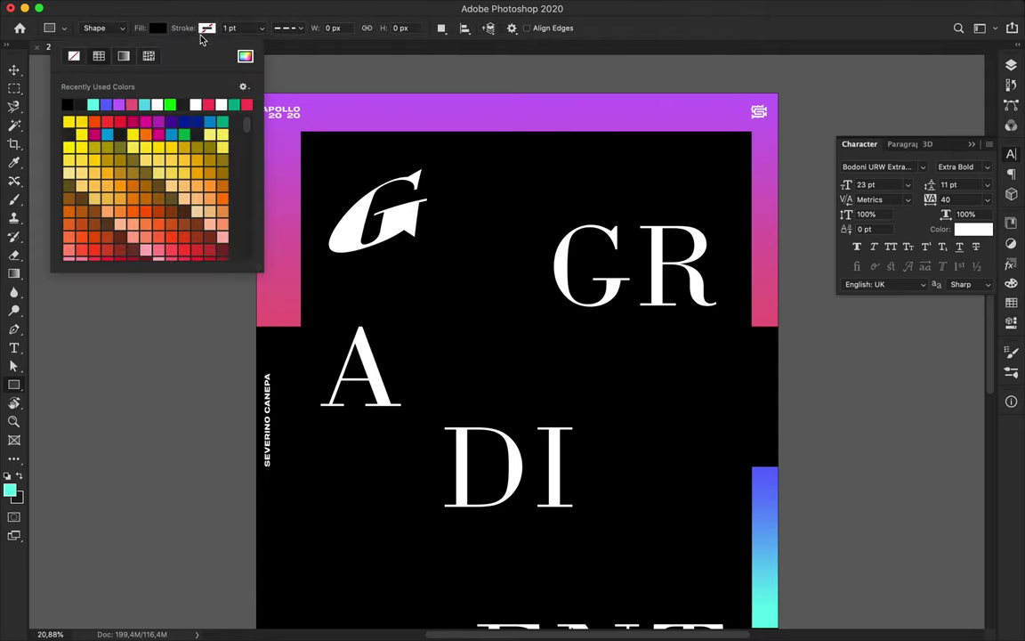
left_click(206, 28)
left_click(233, 104)
Draw a wide box near the top and make its white outline dashed
left_click_drag(530, 146, 714, 175)
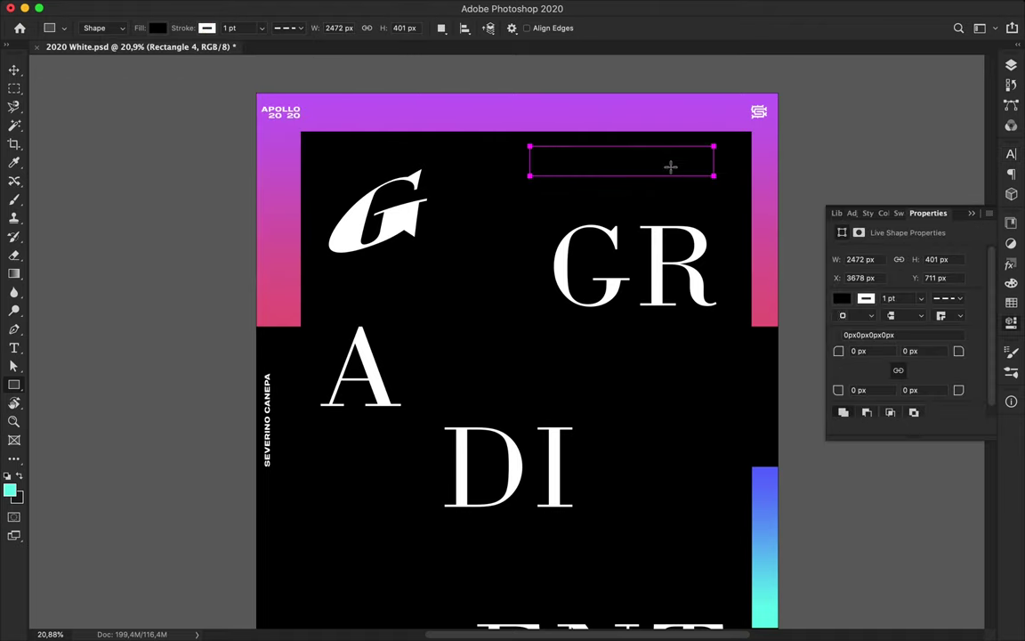
key("v")
scroll(677, 147, "up", 3, "alt")
key("a")
key("Return")
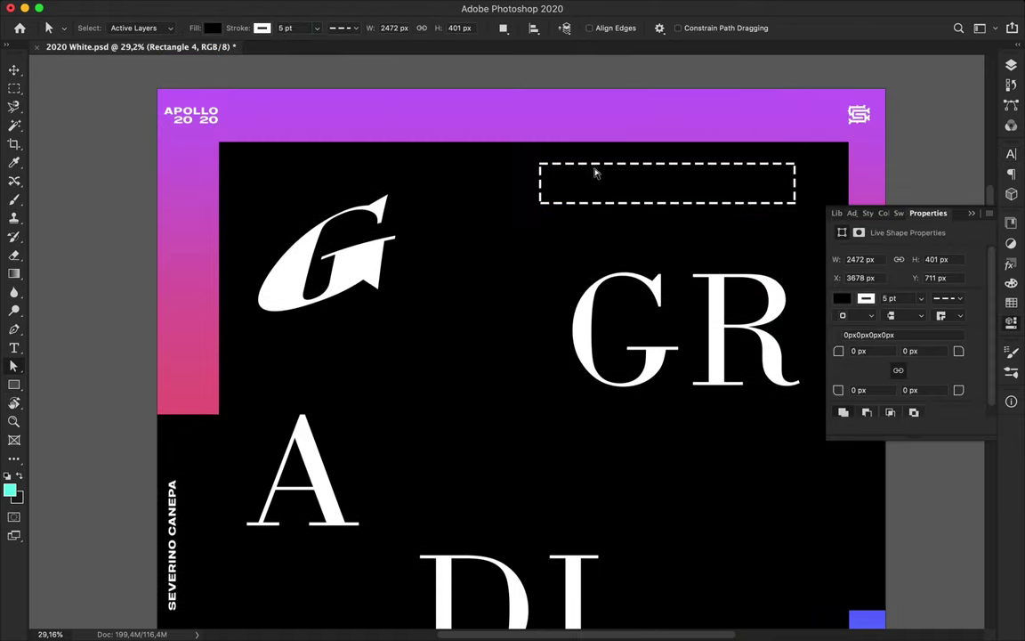
Add the WAKE UP THE KID INSIDE text and position it in the dashed box
key("t")
scroll(577, 156, "up", 1)
left_click(571, 153)
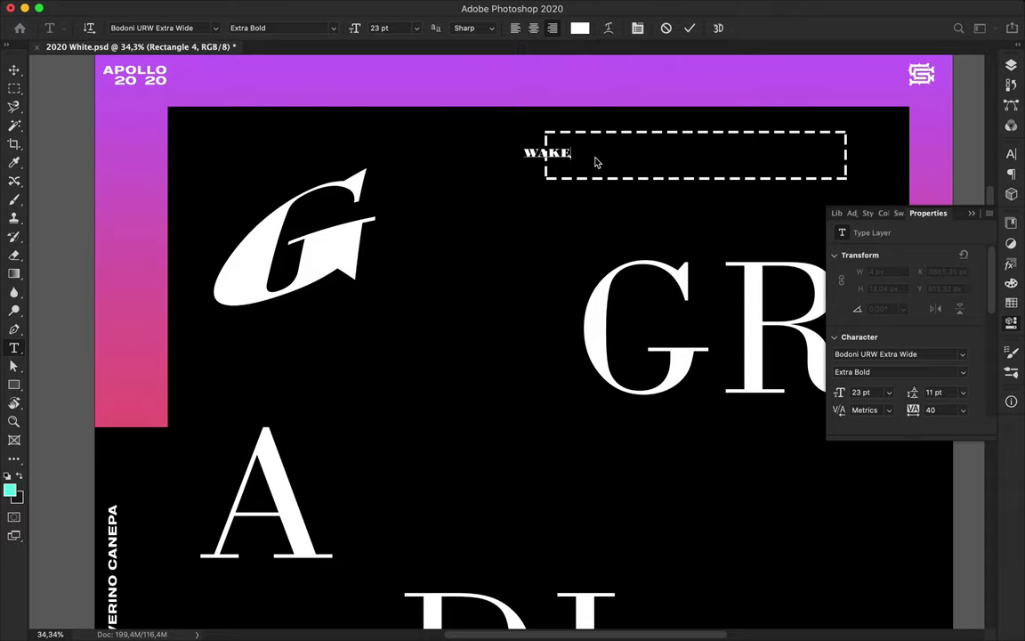
type("UP THE KID INSIDE")
left_click_drag(602, 165, 828, 169)
Set the text to URW Geometric Semi Bold, 33 pt, centred in the box
left_click(1011, 65)
left_click(1011, 154)
left_click(900, 168)
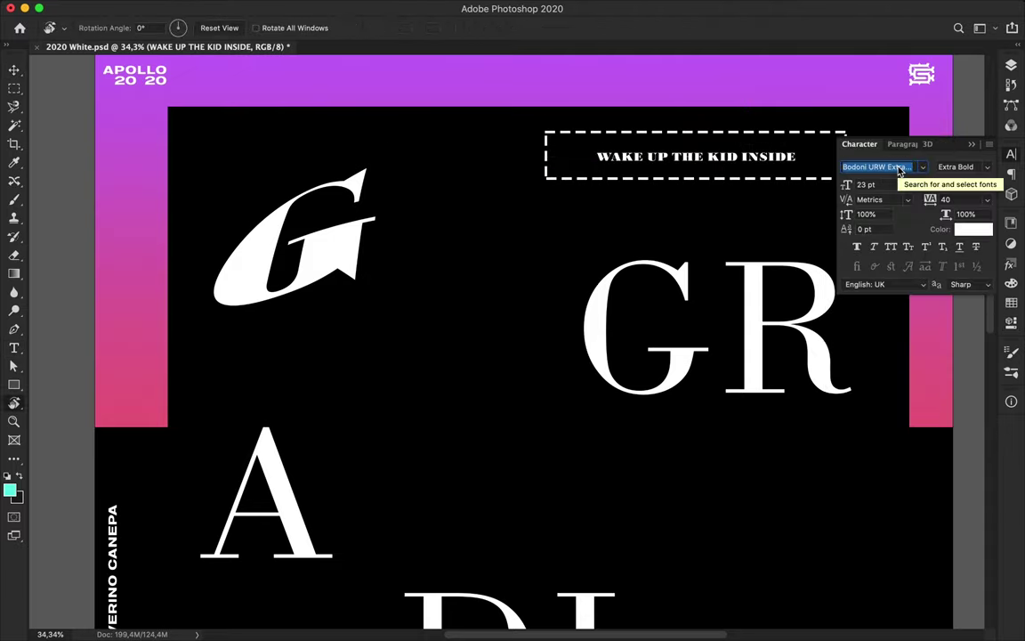
type("urw geometric")
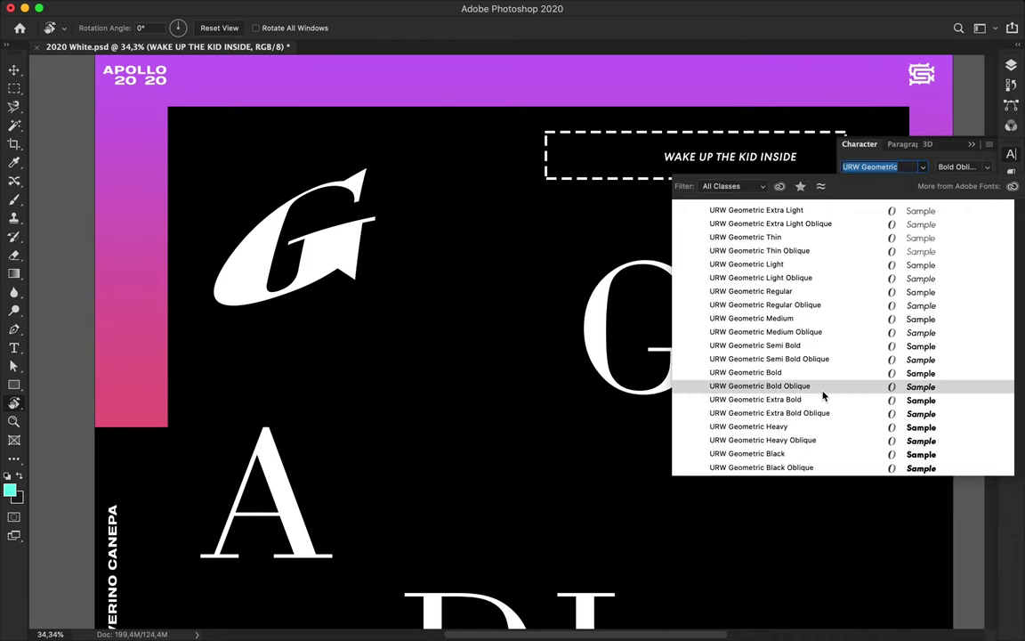
left_click(823, 346)
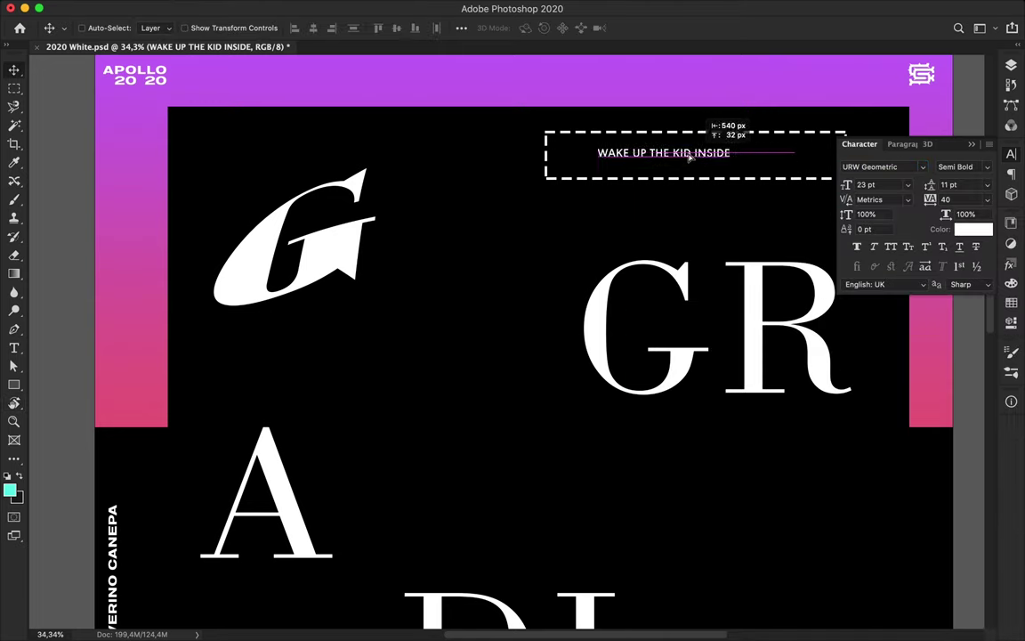
type("33")
key("Return")
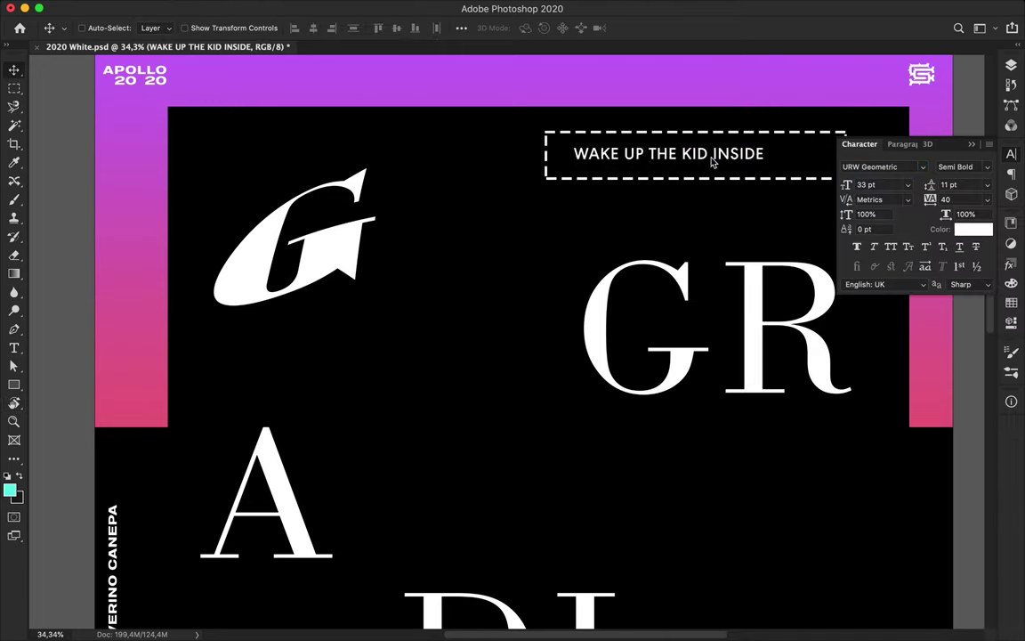
left_click_drag(663, 167, 636, 201)
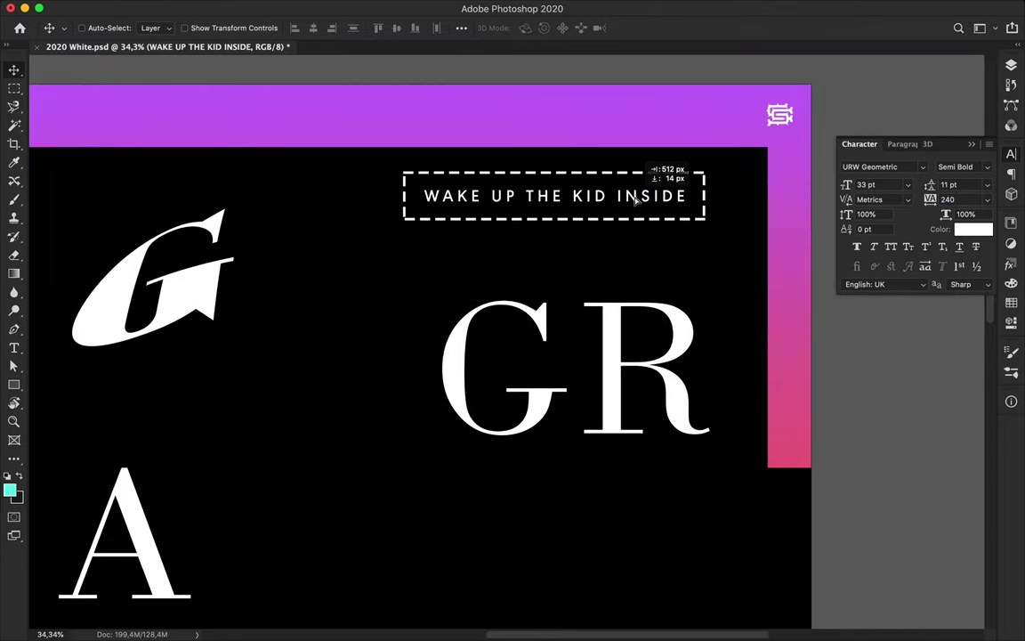
Adjust the text alignment and fine-tune the box's dashed stroke in Stroke options
left_click(461, 27)
key("a")
left_click(343, 28)
left_click(344, 201)
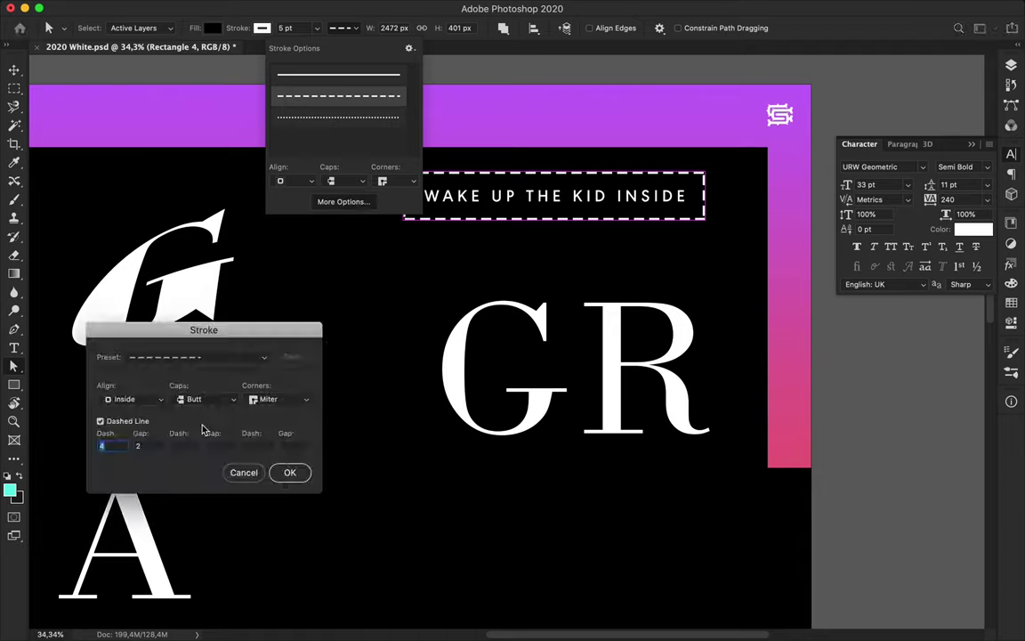
key("Return")
scroll(366, 313, "down", 3)
scroll(366, 314, "down", 1)
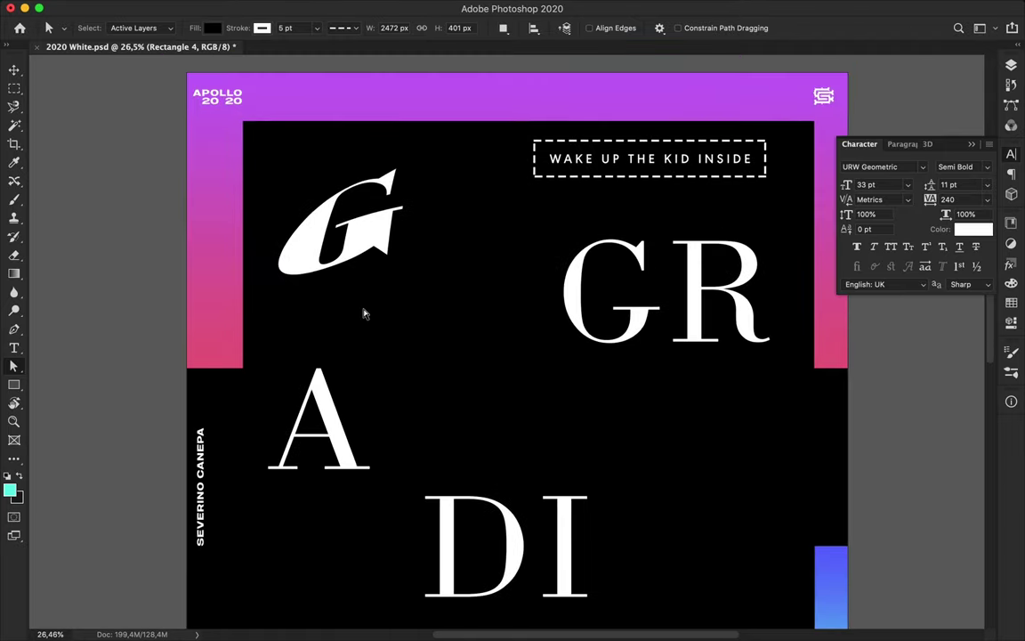
Duplicate the blue-to-cyan gradient bar by Alt-dragging a copy downward
scroll(389, 287, "down", 1)
scroll(388, 287, "down", 2)
scroll(388, 287, "down", 2)
key("v")
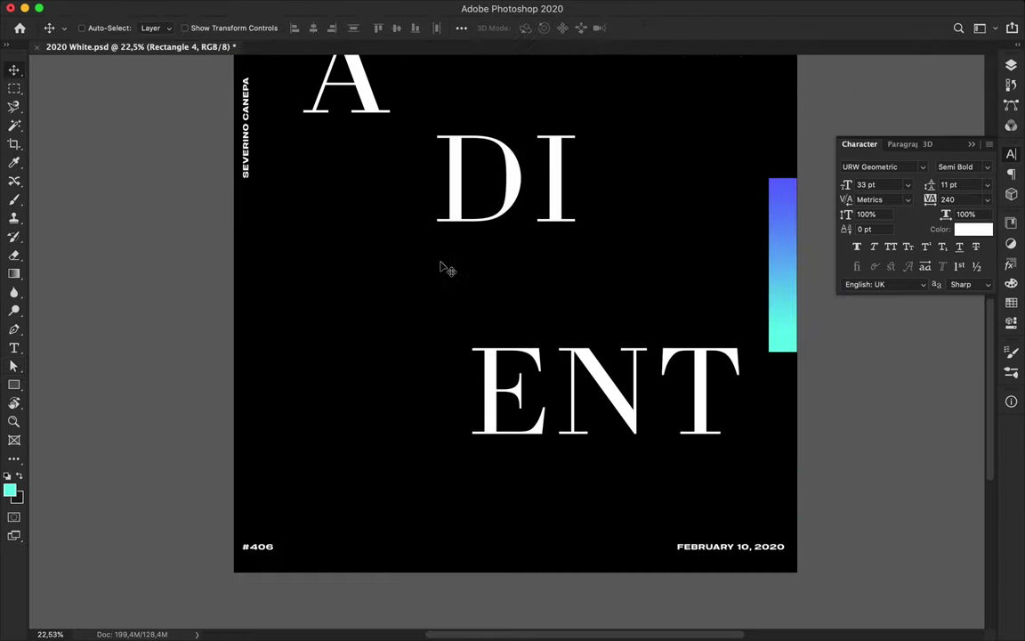
scroll(441, 263, "down", 2)
scroll(445, 269, "up", 2)
mouse_move(755, 343)
left_mouse_down()
mouse_move(255, 549)
mouse_move(780, 523)
left_mouse_up()
Stretch the copied bar across the full width and move it to the poster bottom
key("ctrl+t")
key("Return")
scroll(408, 465, "up", 2)
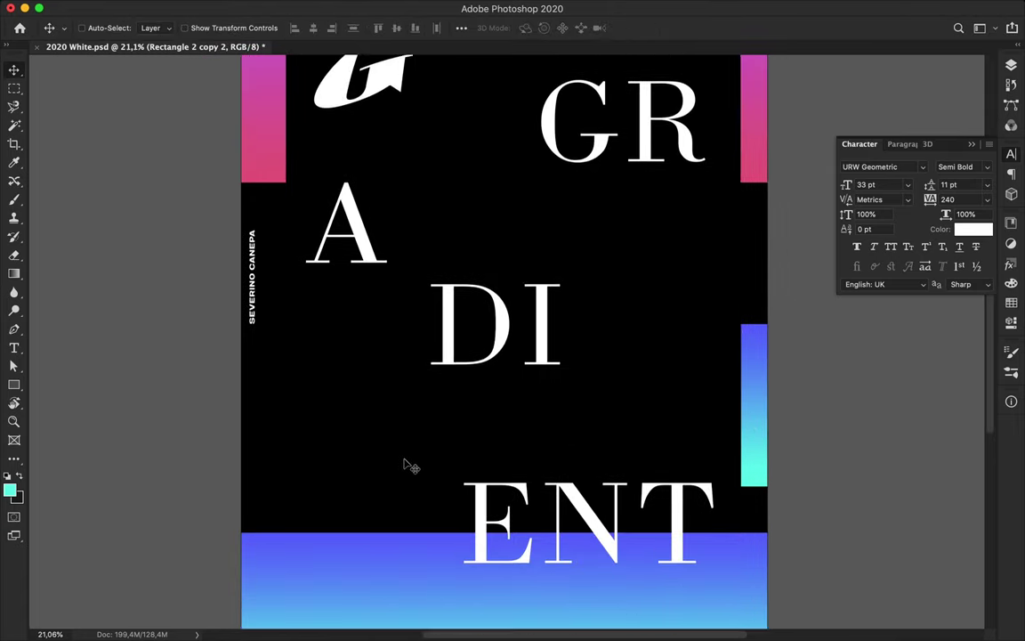
scroll(408, 464, "down", 1)
scroll(407, 465, "down", 1)
left_click_drag(405, 473, 411, 490)
Add a new empty layer and set up the Brush with black paint
key("F7")
key("b")
left_click(9, 489)
left_click(286, 327)
Paint black across the top of the bottom gradient and apply a Gaussian Blur
key("Return")
right_click(312, 298)
key("Escape")
mouse_move(419, 499)
left_mouse_down()
mouse_move(686, 492)
mouse_move(552, 449)
left_mouse_up()
key("m")
left_click(333, 7)
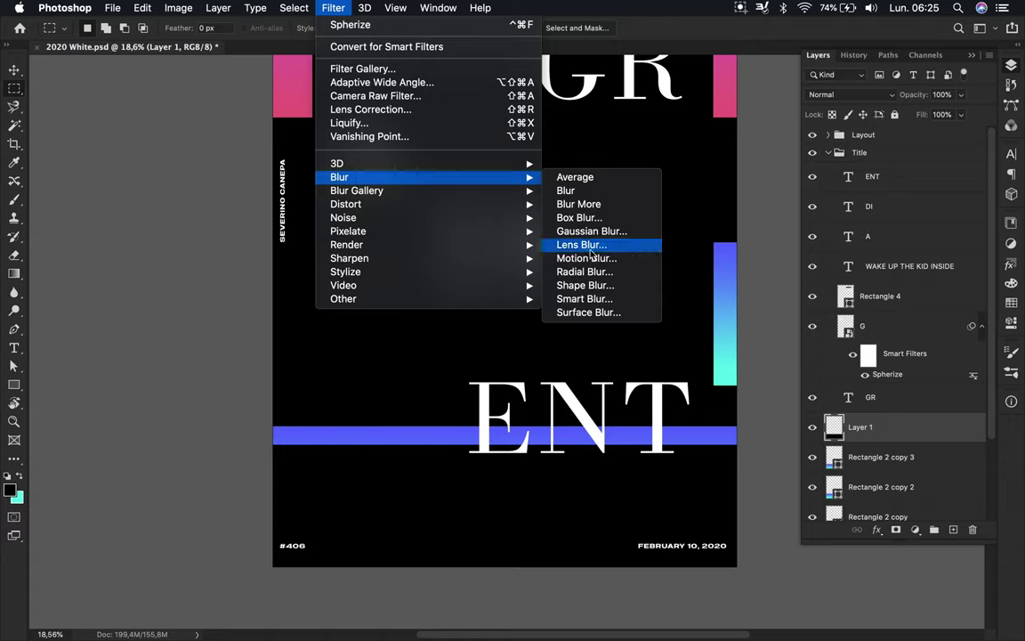
left_click(590, 232)
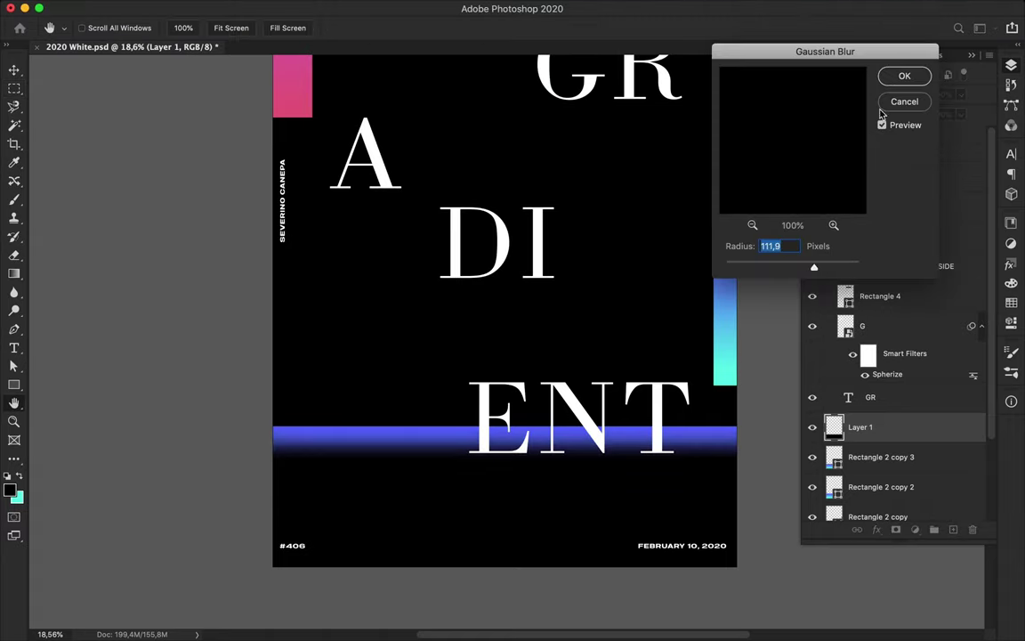
key("Return")
Put Layer 1 below Rectangle 2 copy 3 in Overlay at 80% fill, with ENT beneath it
left_click_drag(859, 427, 859, 467)
left_click(832, 94)
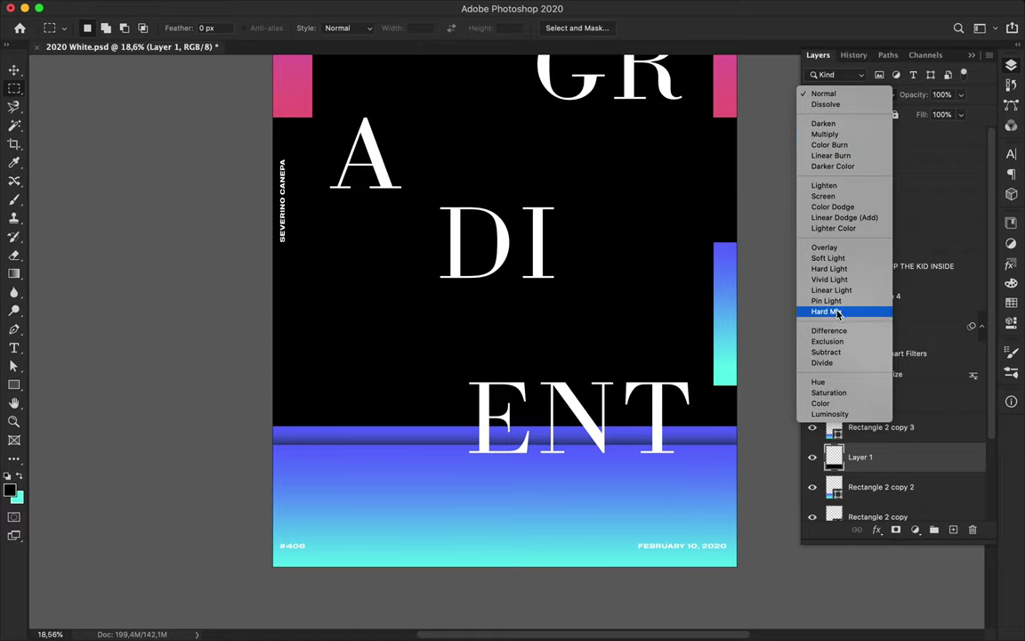
left_click(833, 135)
scroll(529, 542, "up", 5)
type("80")
left_click(851, 94)
left_click(806, 205)
scroll(688, 309, "down", 2)
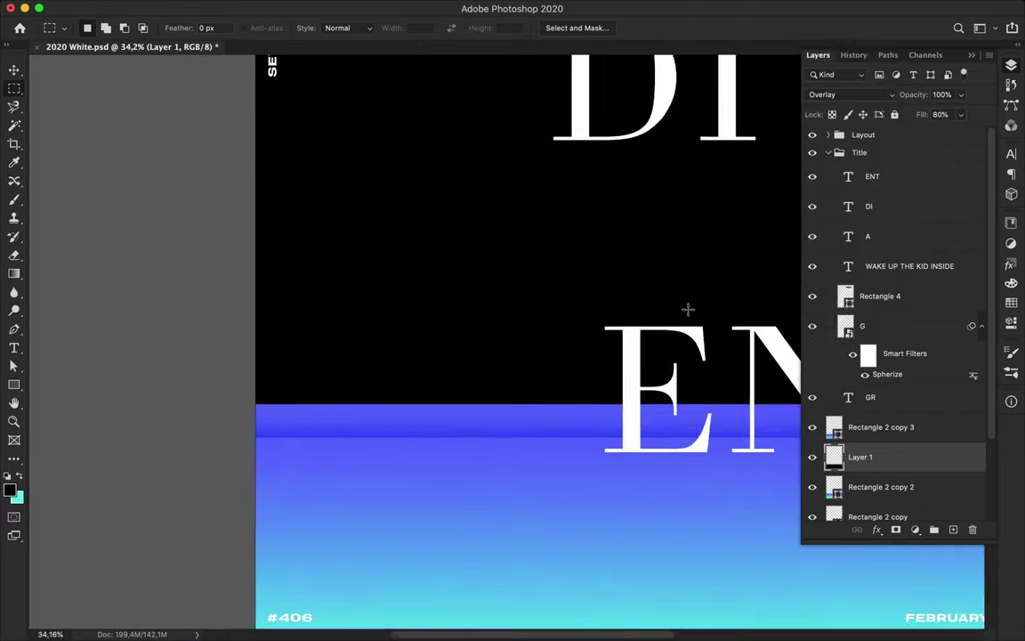
scroll(688, 309, "down", 2)
key("v")
mouse_move(872, 176)
left_mouse_down()
mouse_move(916, 428)
mouse_move(890, 471)
left_mouse_up()
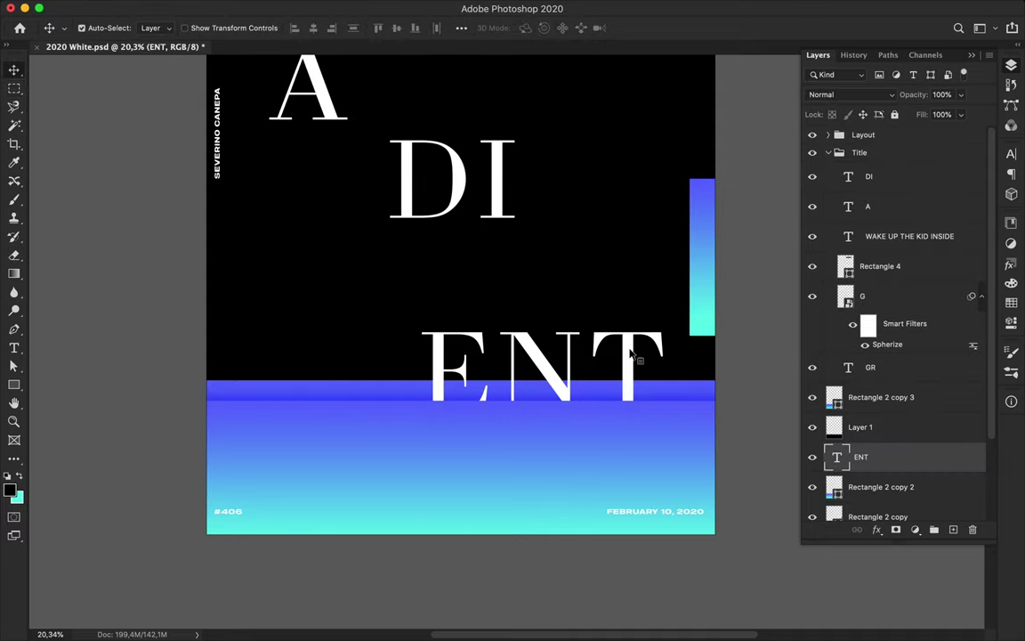
Duplicate ENT, flip the copy upside down and move it to the bottom edge
left_click_drag(632, 347, 612, 294)
scroll(642, 347, "down", 1)
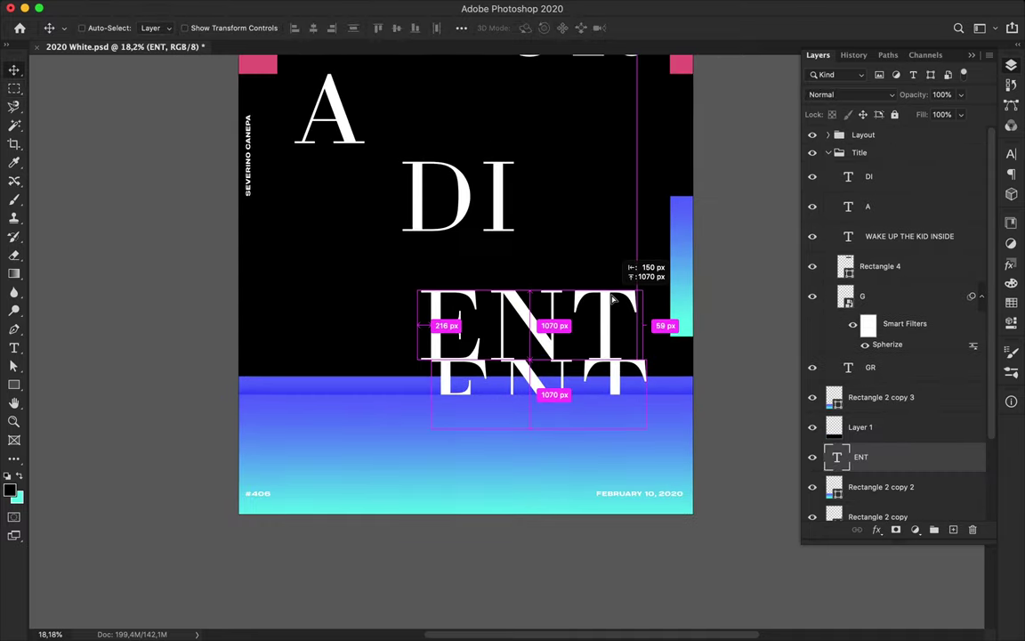
key("ctrl+t")
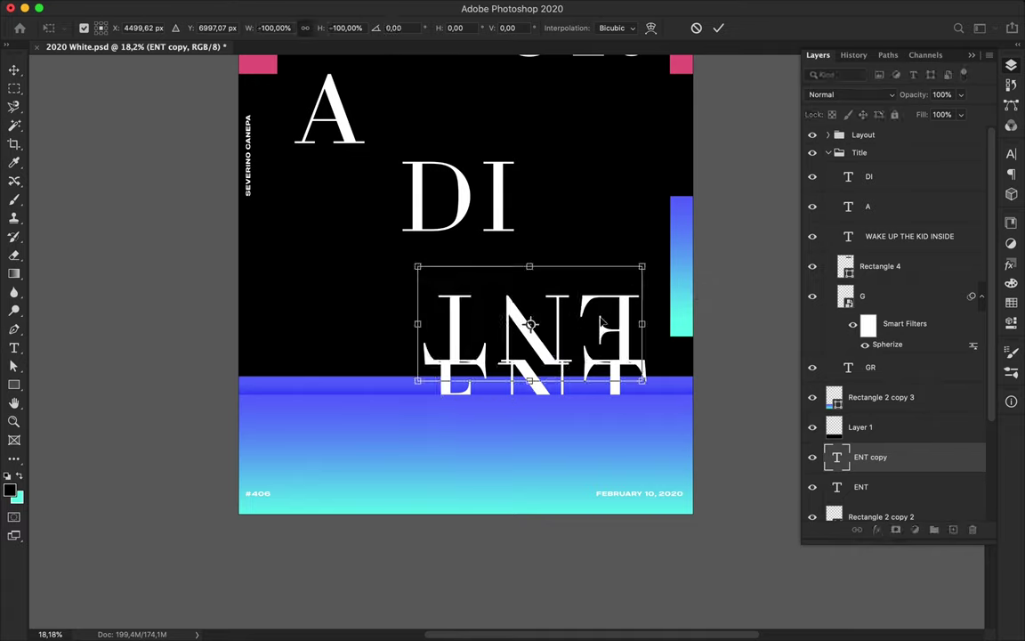
left_click_drag(531, 322, 571, 485)
key("Return")
left_click_drag(870, 457, 890, 294)
Move the ENT copy above G in the stack and target the layer below the date
left_click_drag(625, 469, 656, 498)
left_click(657, 496)
key("alt+bracketleft")
Draw a black box behind the FEBRUARY 10, 2020 date with a solid stroke
key("u")
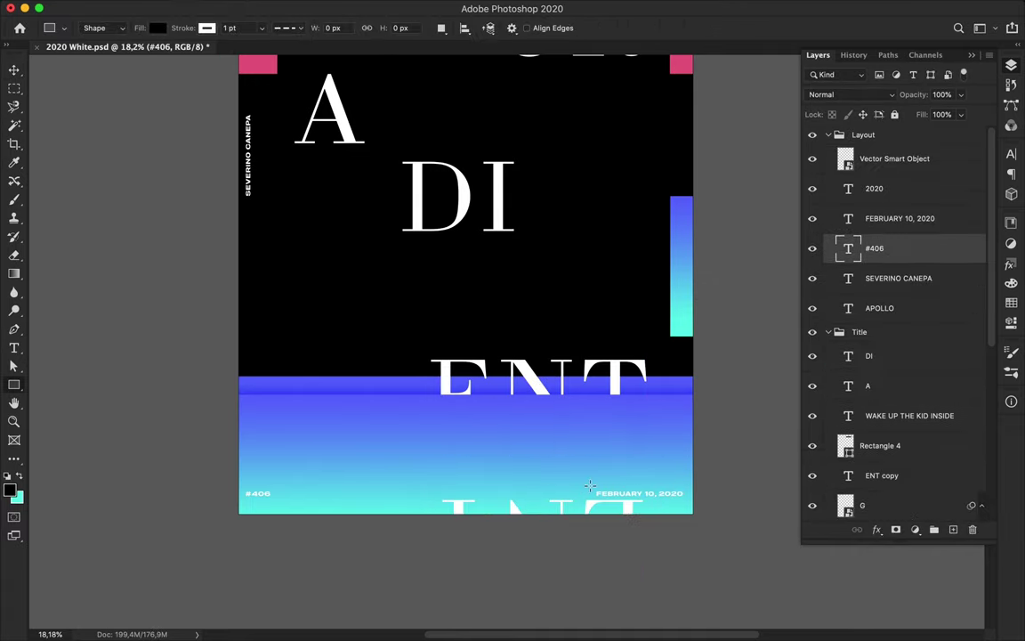
left_click_drag(687, 503, 687, 503)
key("ctrl+plus")
key("a")
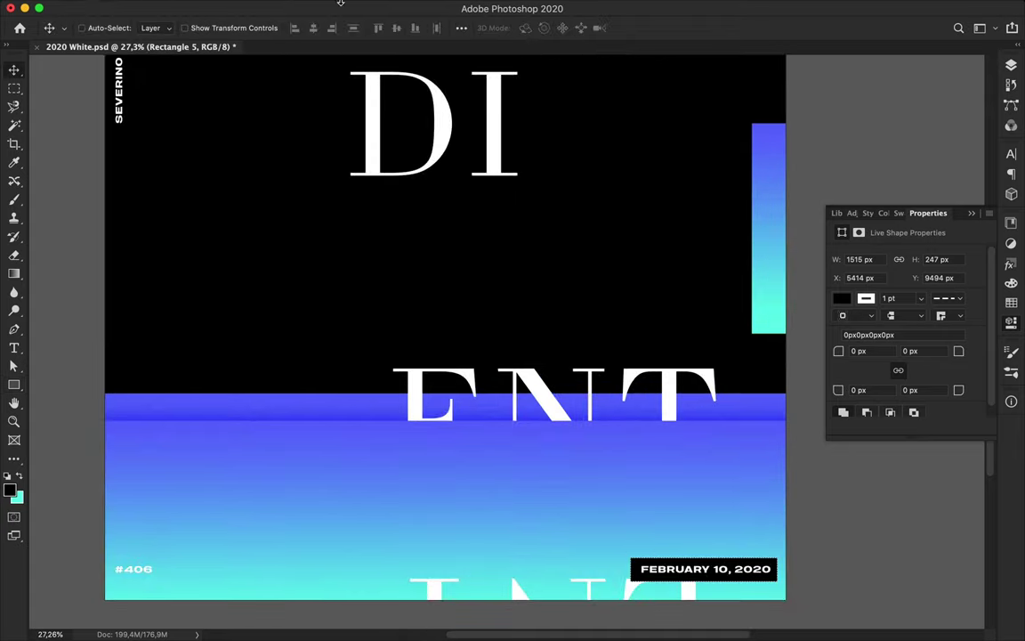
left_click(296, 28)
key("Return")
Select several layers together and zoom the view back out
key("v")
scroll(651, 459, "up", 3)
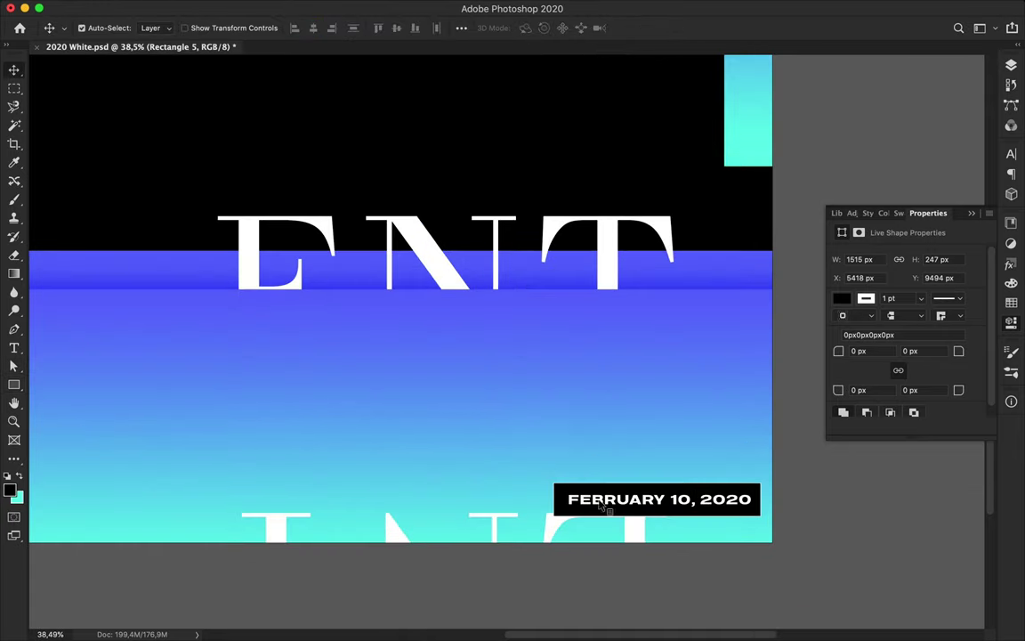
key("ctrl+alt+a")
scroll(623, 450, "down", 3)
scroll(560, 531, "down", 2)
scroll(490, 452, "down", 1)
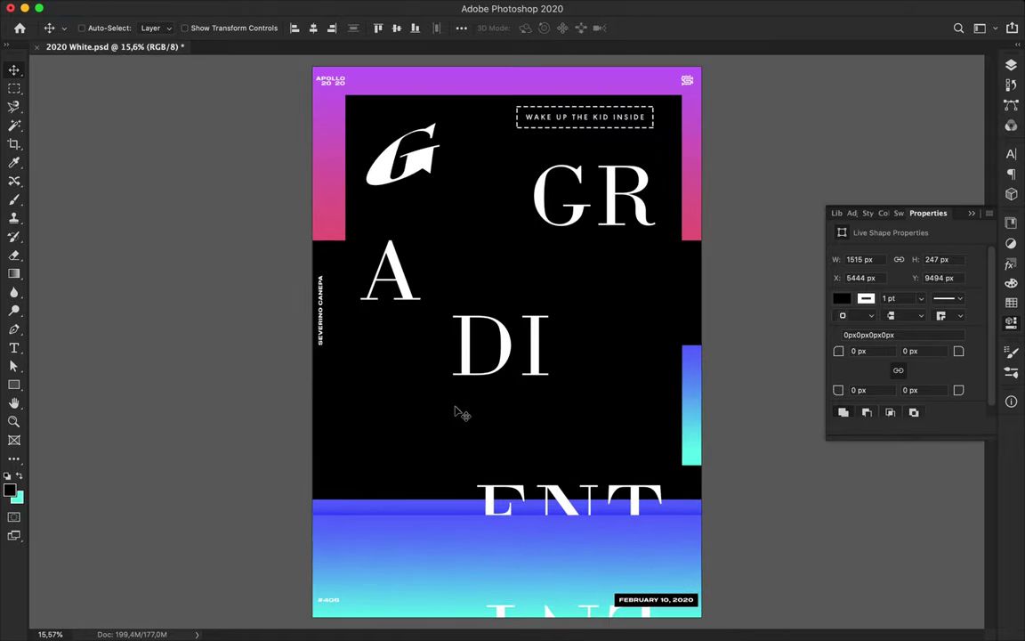
Place a copy of the gradient bar at the left as a vertical bar and duplicate it
left_click_drag(692, 405, 377, 425)
left_click(334, 9)
key("Escape")
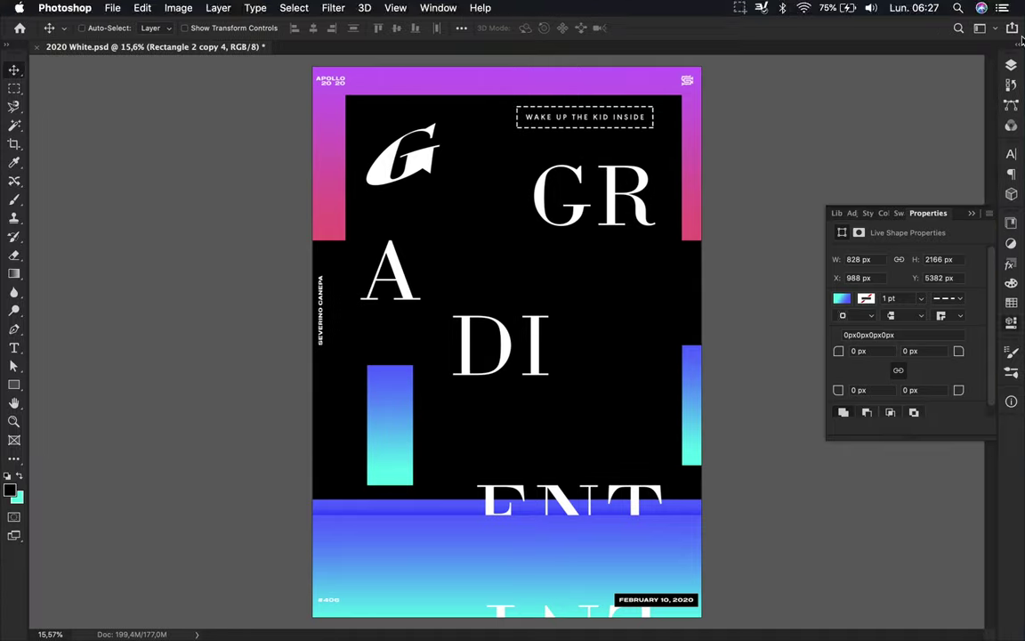
left_click(1011, 65)
key("ctrl+j")
Add noise to the bar copy and blend it in Overlay at 32% fill
left_click(294, 8)
mouse_move(344, 217)
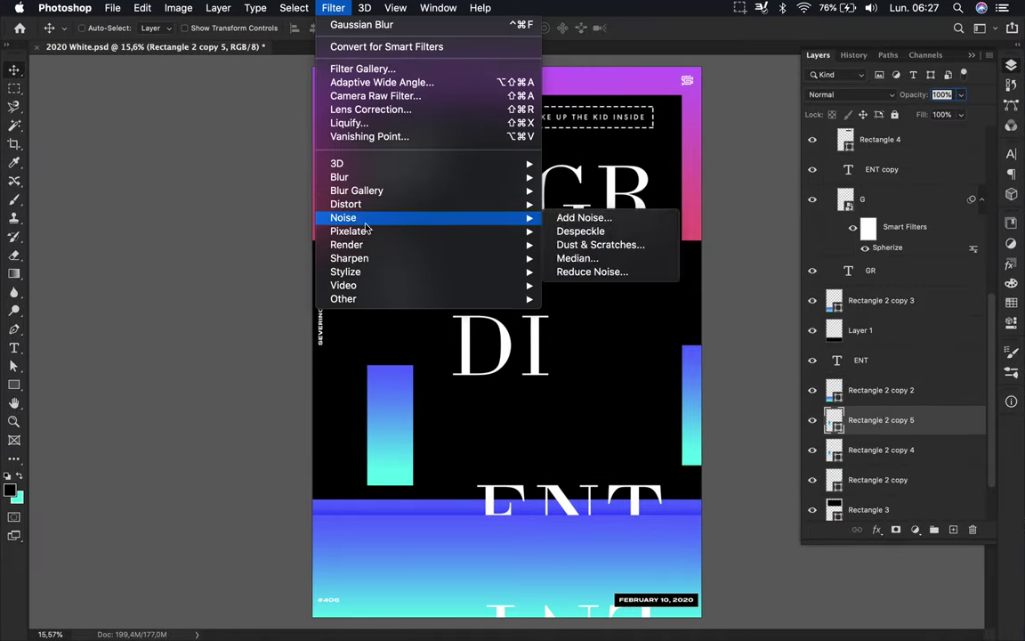
left_click(580, 219)
key("Return")
left_click(850, 94)
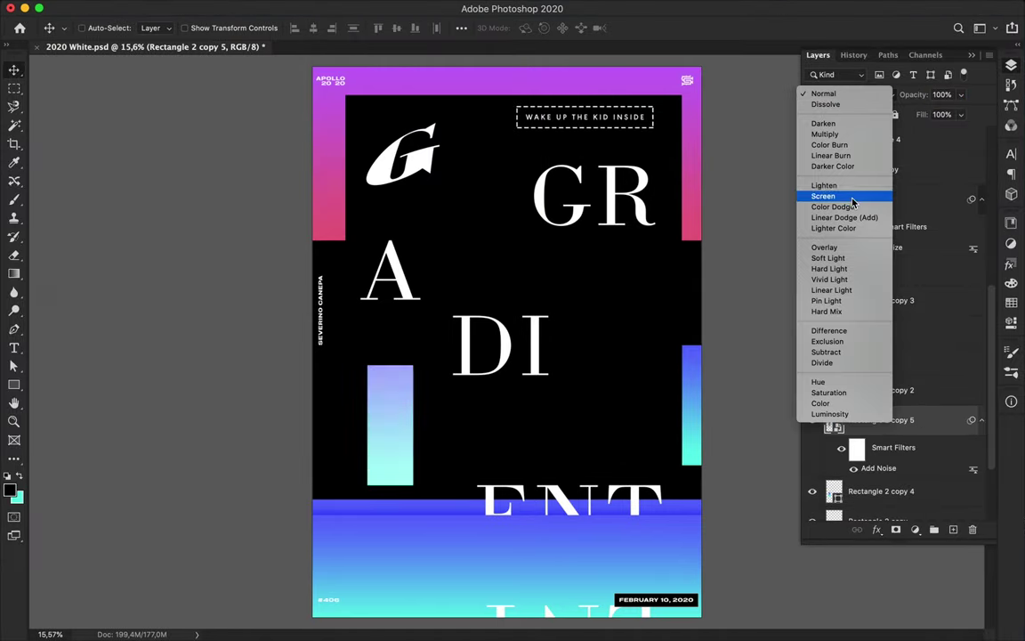
left_click(828, 247)
scroll(412, 417, "up", 5)
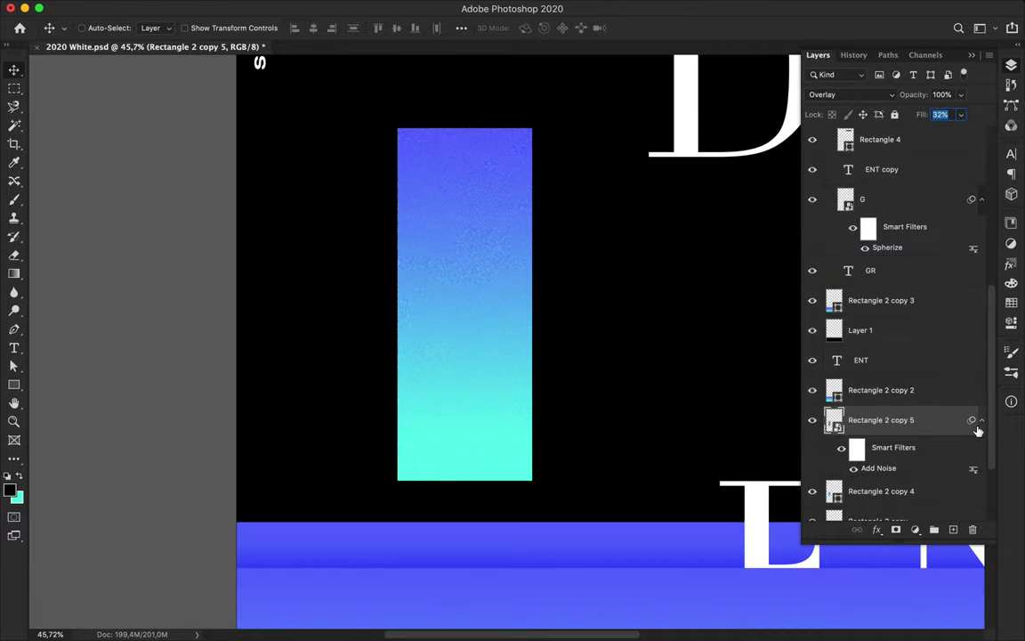
Duplicate the gradient bar again and start the Filter Gallery on it
key("ctrl+j")
left_click(333, 8)
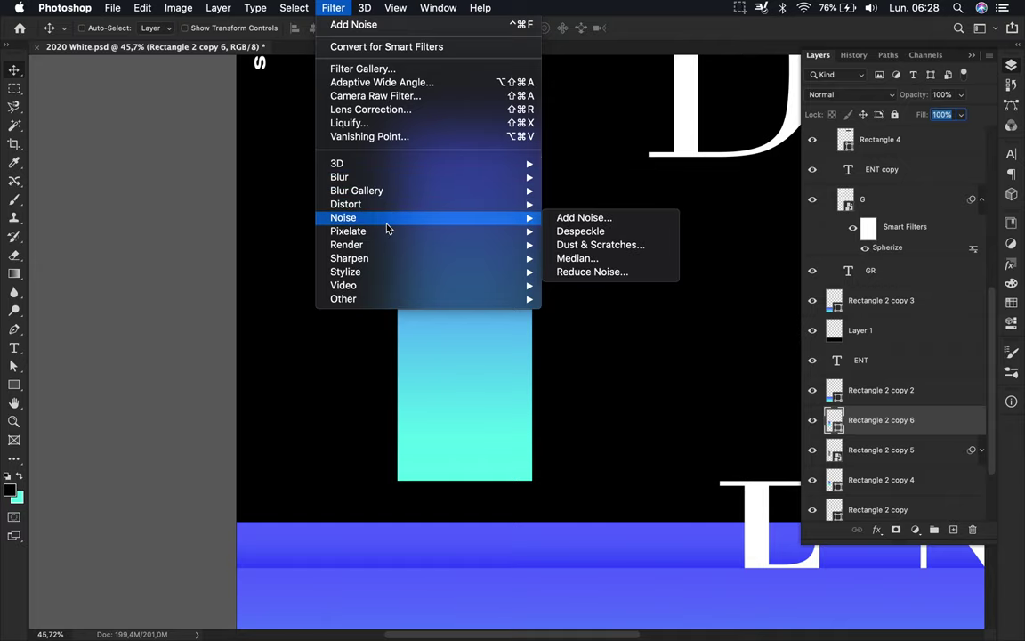
mouse_move(346, 245)
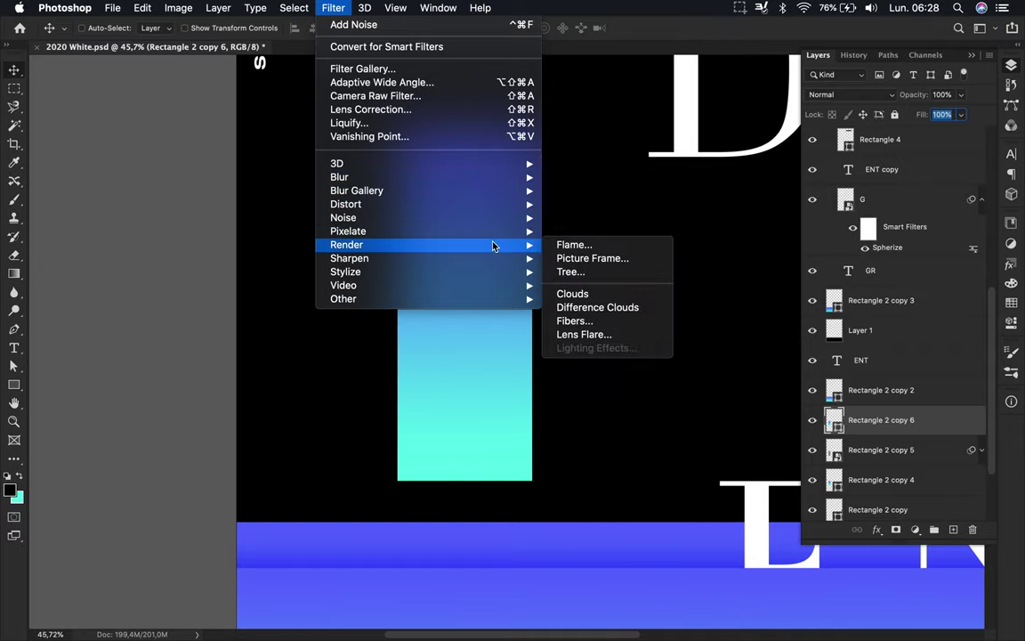
left_click(418, 68)
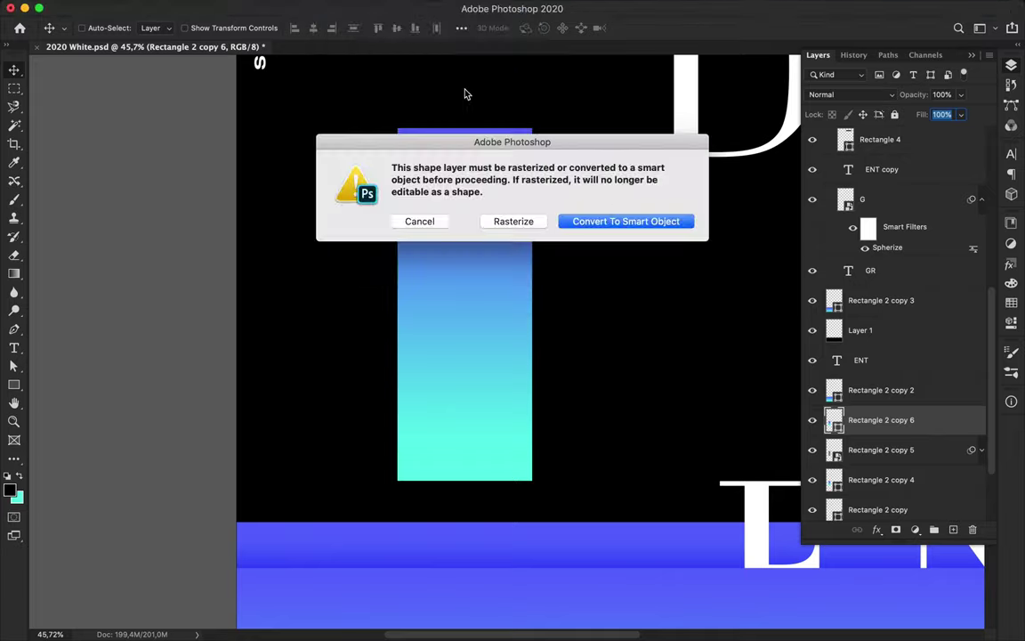
Convert the bar copy to a smart object and preview Sketch, Stylize and Texture filter effects
left_click(614, 220)
left_click(16, 629)
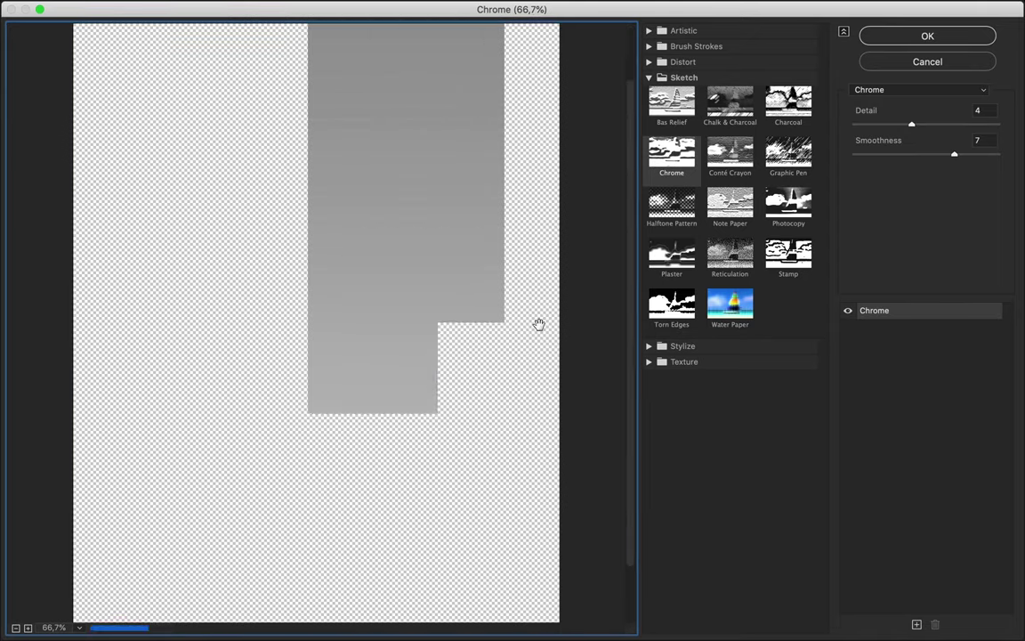
left_click(672, 103)
left_click(730, 102)
left_click(792, 155)
left_click(783, 260)
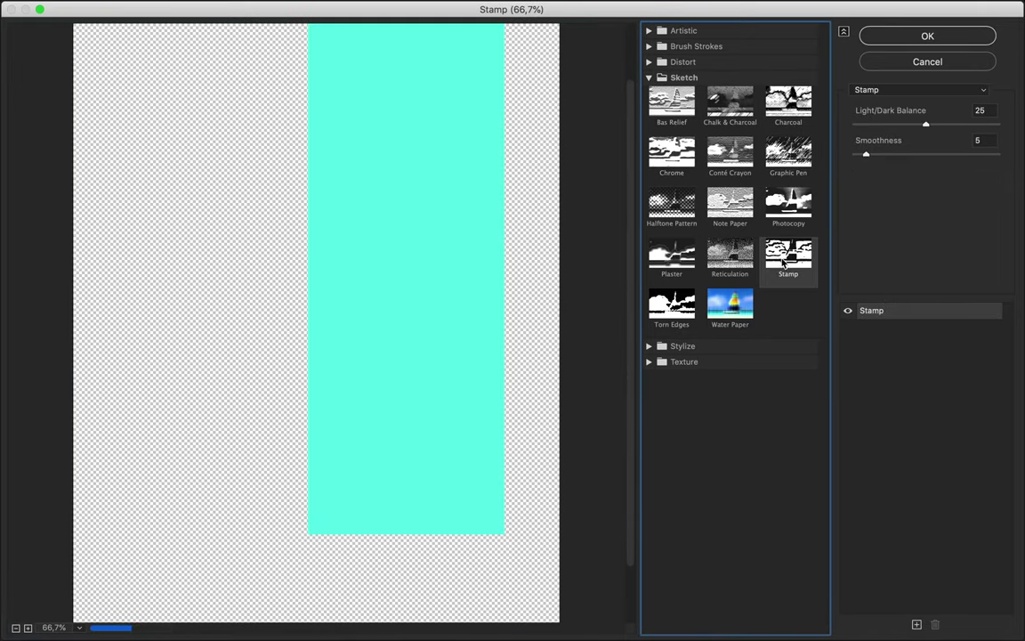
left_click(672, 370)
left_click(649, 412)
left_click(672, 485)
left_click(672, 436)
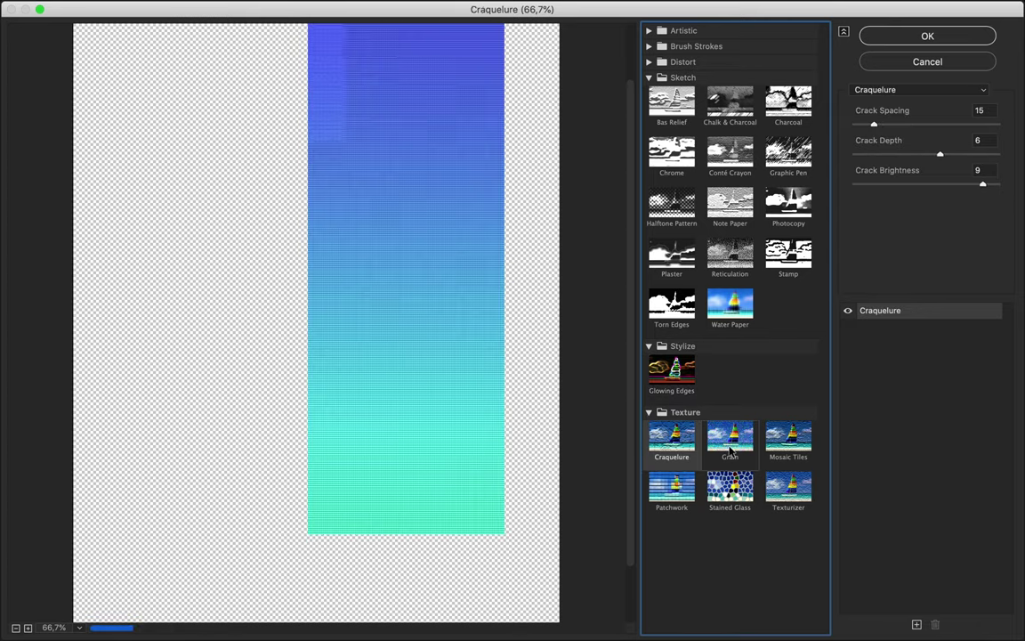
left_click(730, 436)
left_click(781, 450)
Preview Artistic, Brush Strokes and Distort effects such as Dry Brush, Crosshatch and Glass
left_click(649, 30)
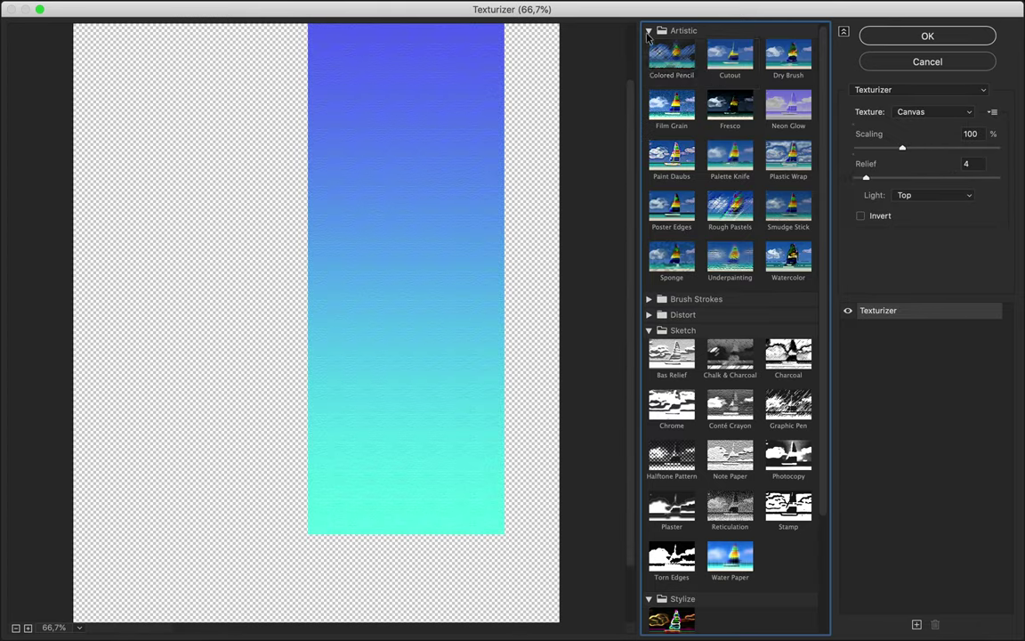
left_click(672, 58)
left_click(788, 58)
left_click(789, 107)
left_click(729, 206)
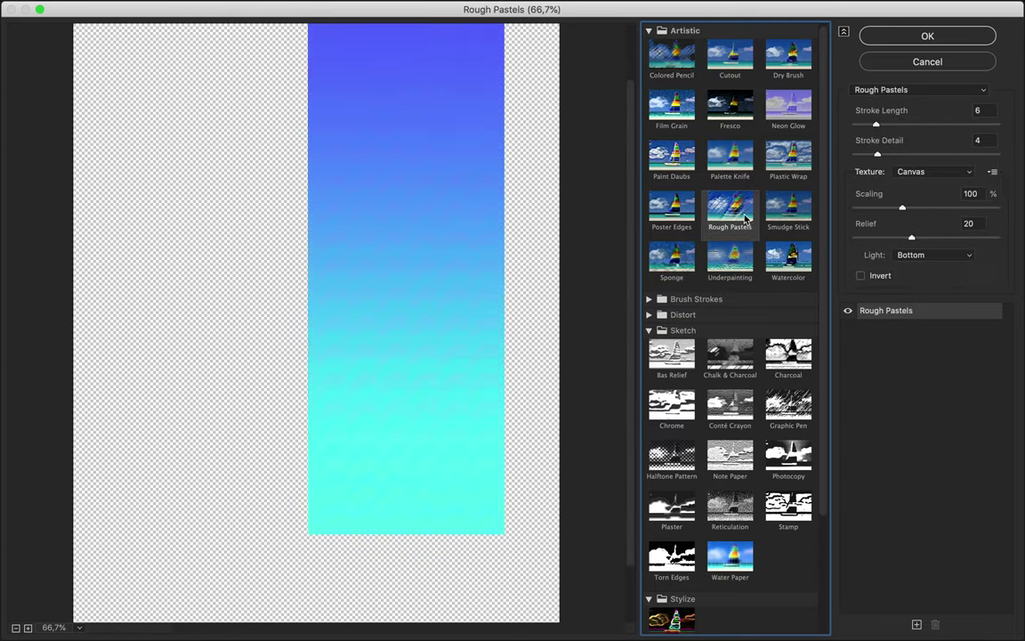
left_click(672, 206)
left_click(649, 299)
left_click(716, 328)
left_click(789, 328)
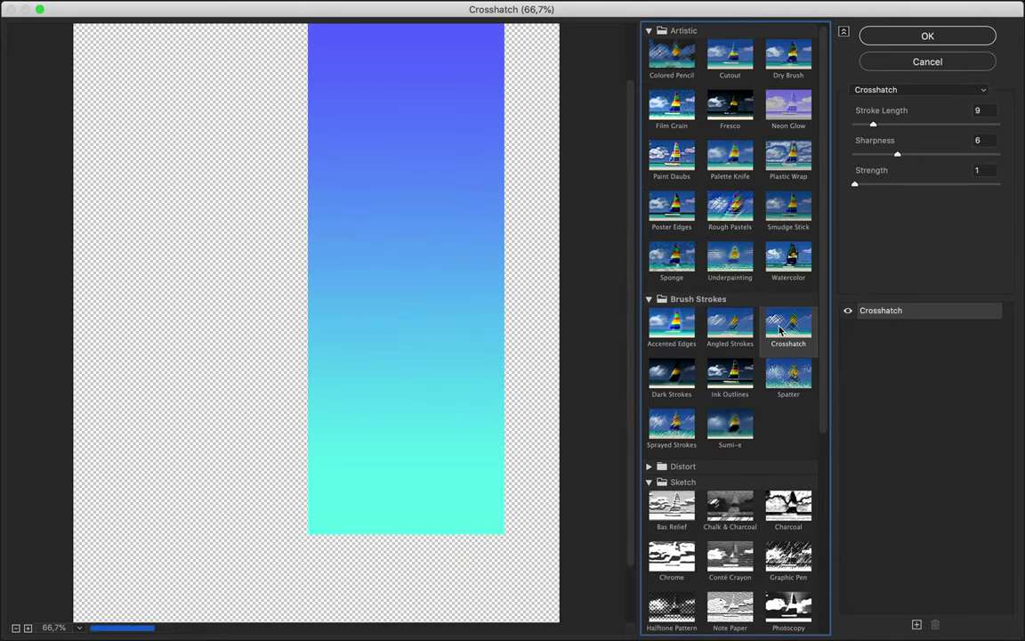
left_click(672, 427)
left_click(649, 467)
scroll(676, 356, "down", 5)
left_click(681, 157)
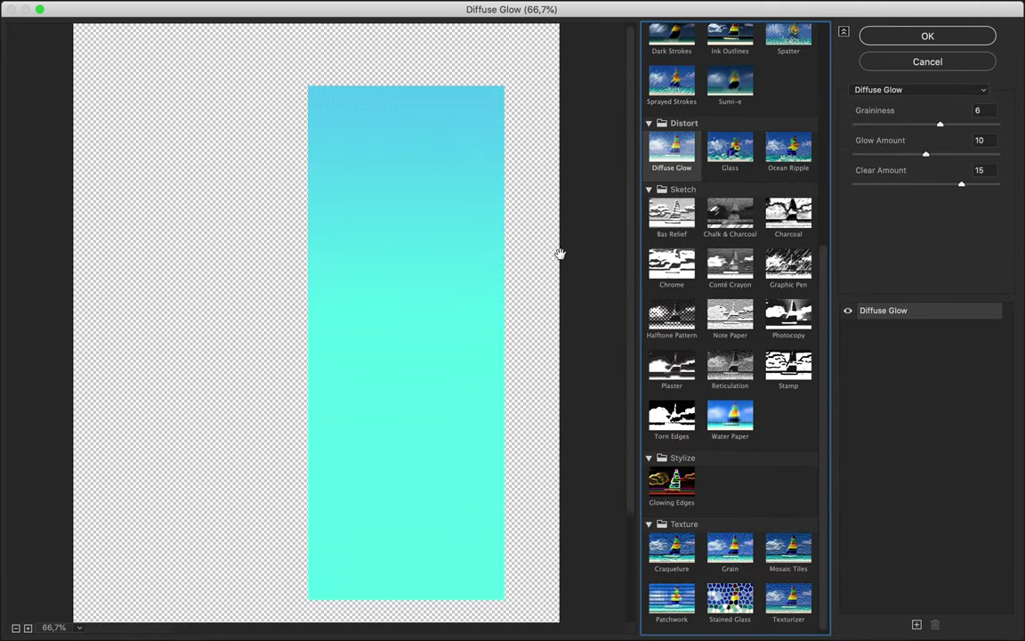
left_click(730, 147)
left_click(788, 147)
left_click(672, 214)
Choose Craquelure at 200% preview with crack spacing 88, slightly deeper, faint cracks
left_click(671, 547)
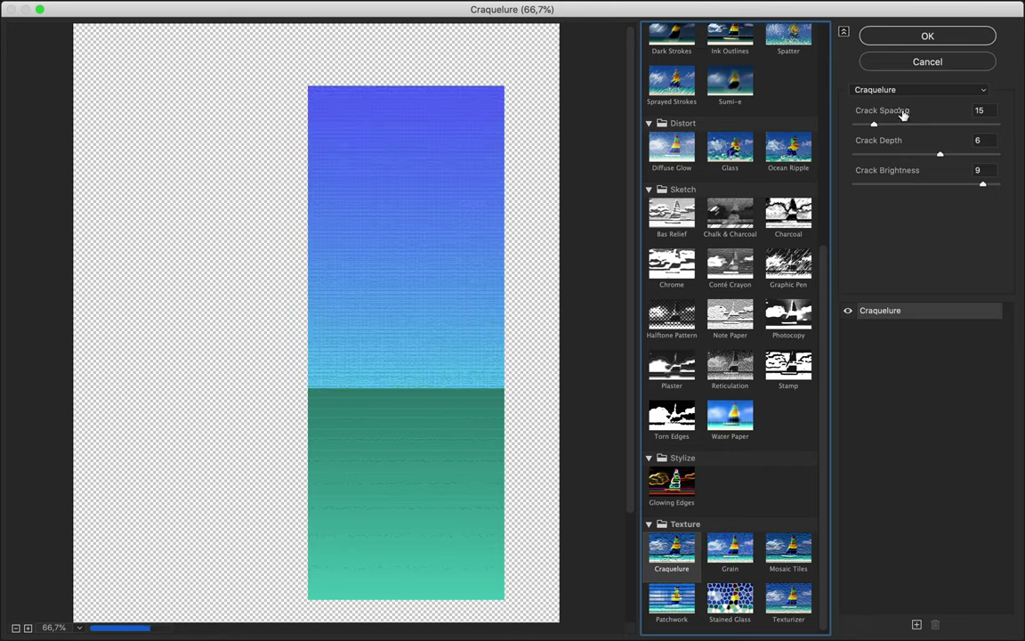
key("ctrl+plus")
key("ctrl+plus")
left_click_drag(937, 127, 980, 127)
left_click_drag(869, 157, 889, 157)
left_click_drag(985, 185, 859, 186)
left_click_drag(958, 189, 1001, 189)
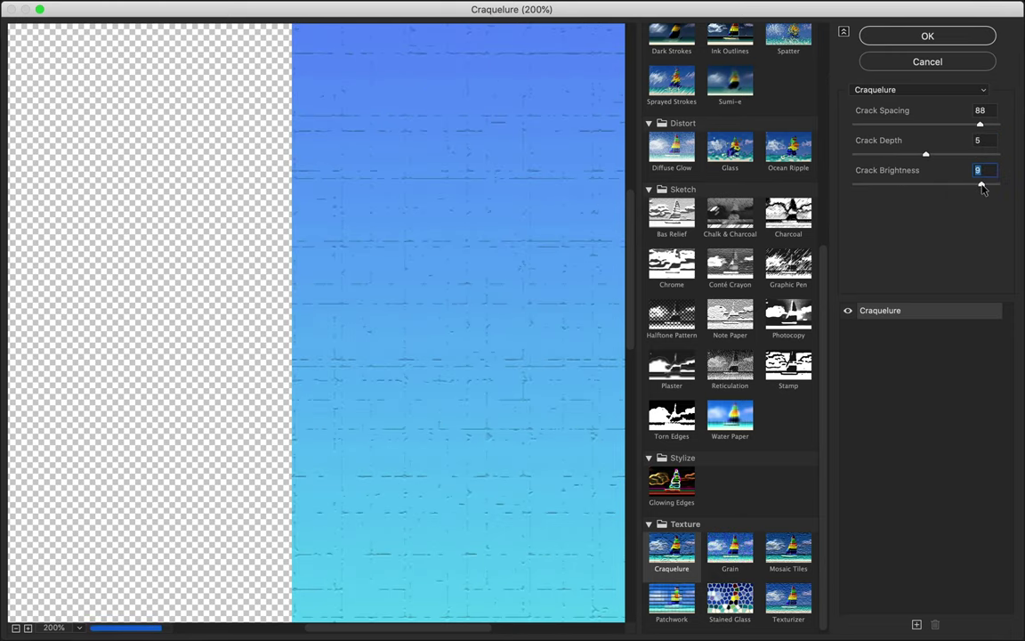
Stack Reticulation beneath Craquelure with density 37, foreground level 0 and background level 50
left_click(737, 369)
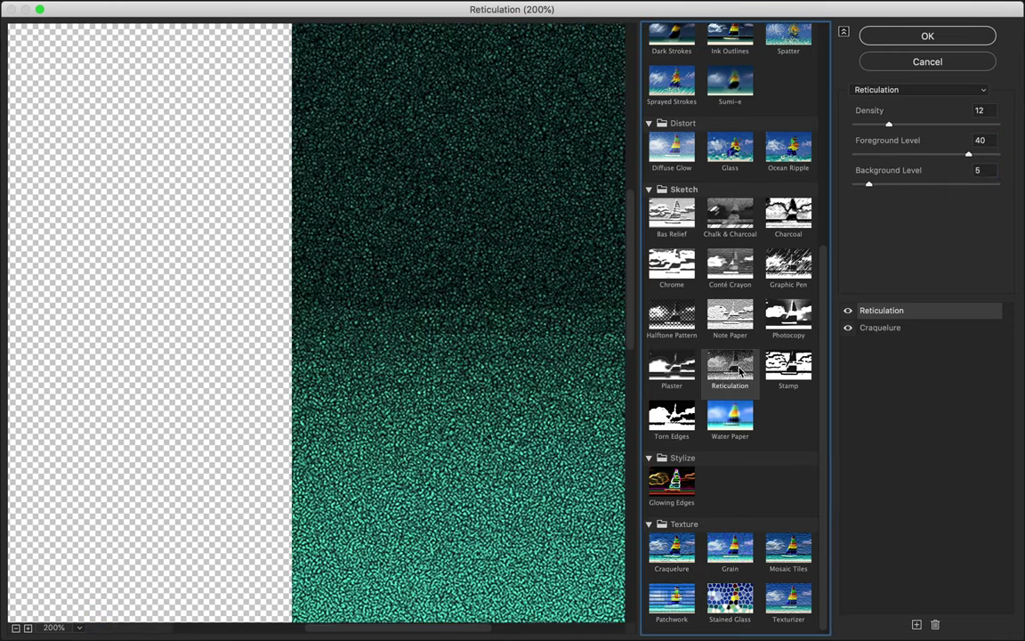
mouse_move(902, 125)
left_mouse_down()
mouse_move(951, 123)
mouse_move(836, 157)
mouse_move(1015, 156)
left_mouse_up()
left_click_drag(868, 184, 1020, 189)
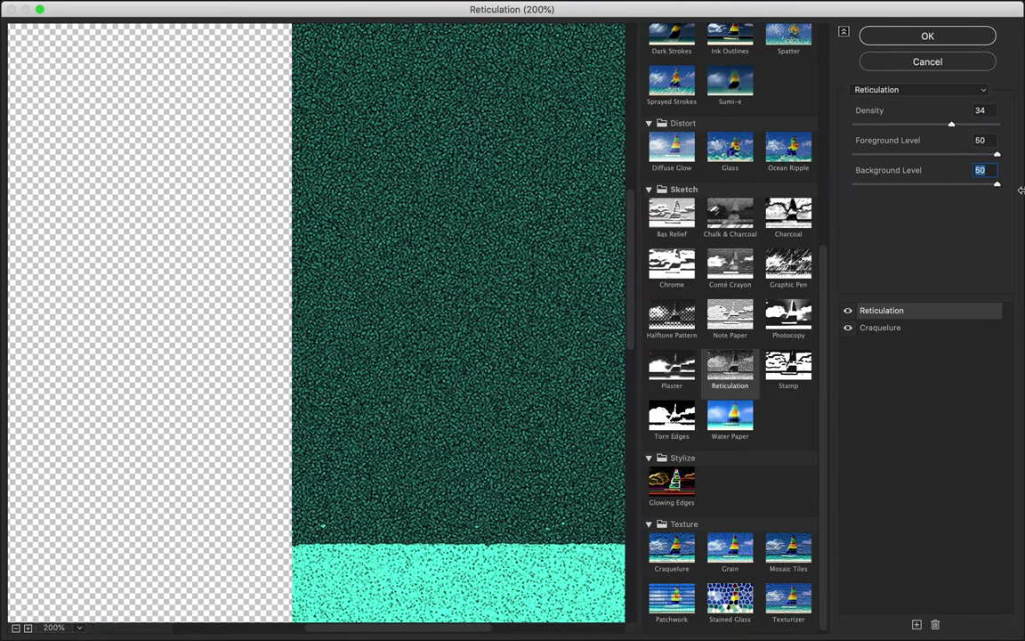
key("ctrl+minus")
key("ctrl+minus")
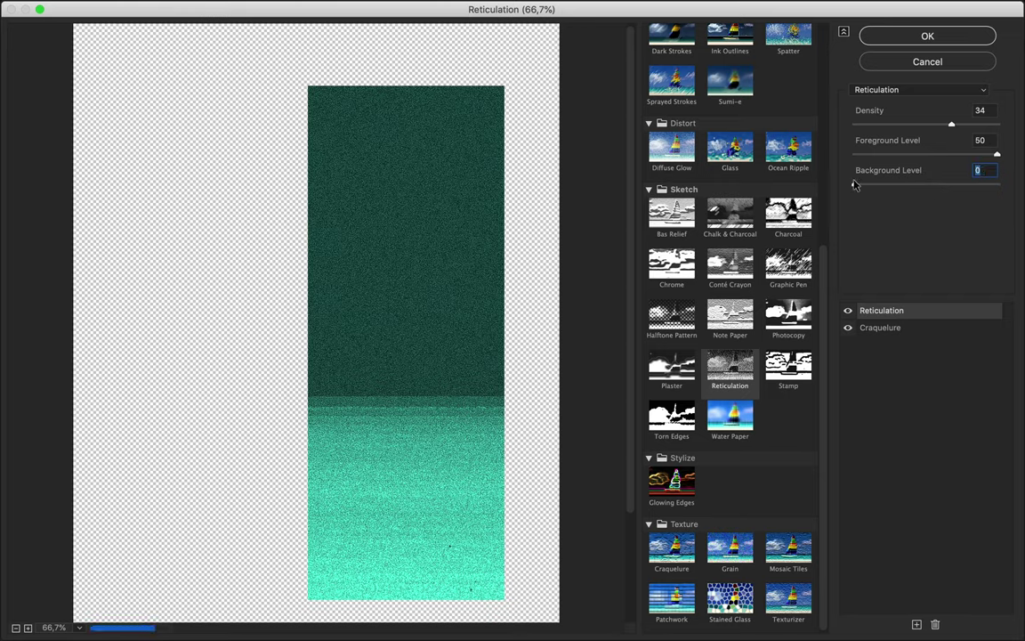
left_click_drag(854, 184, 1022, 181)
left_click_drag(952, 154, 868, 142)
left_click_drag(951, 123, 960, 124)
left_click_drag(881, 309, 897, 338)
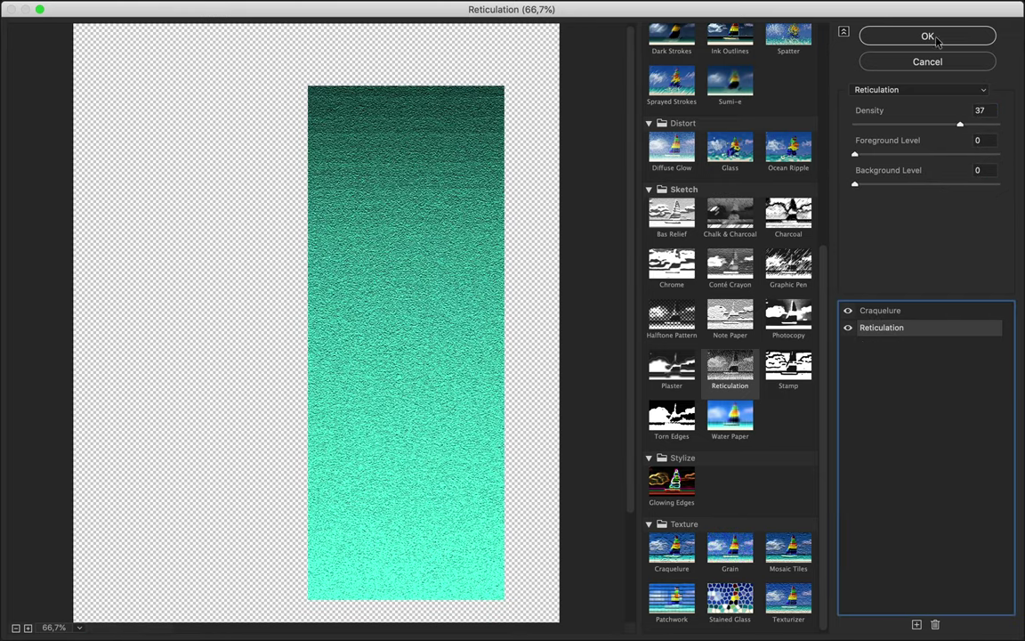
Apply the filter stack and set the bar copy's blend mode to Multiply
left_click(927, 37)
left_click(850, 94)
left_click(846, 133)
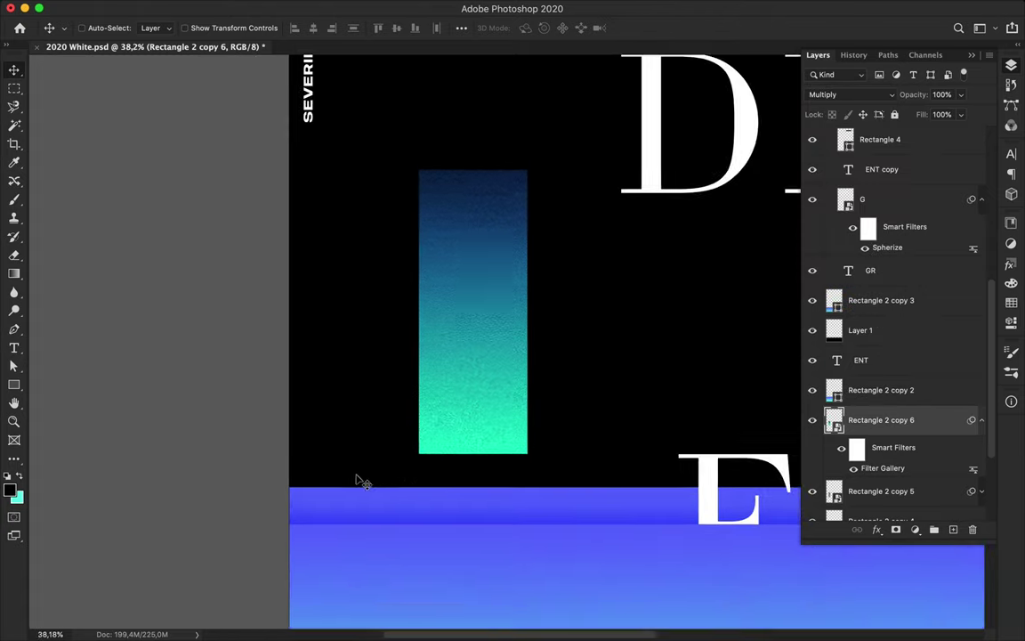
Group the three textured bar copies into one layer group
key("super+0")
left_click(982, 420)
left_click(881, 385, "shift")
key("super+g")
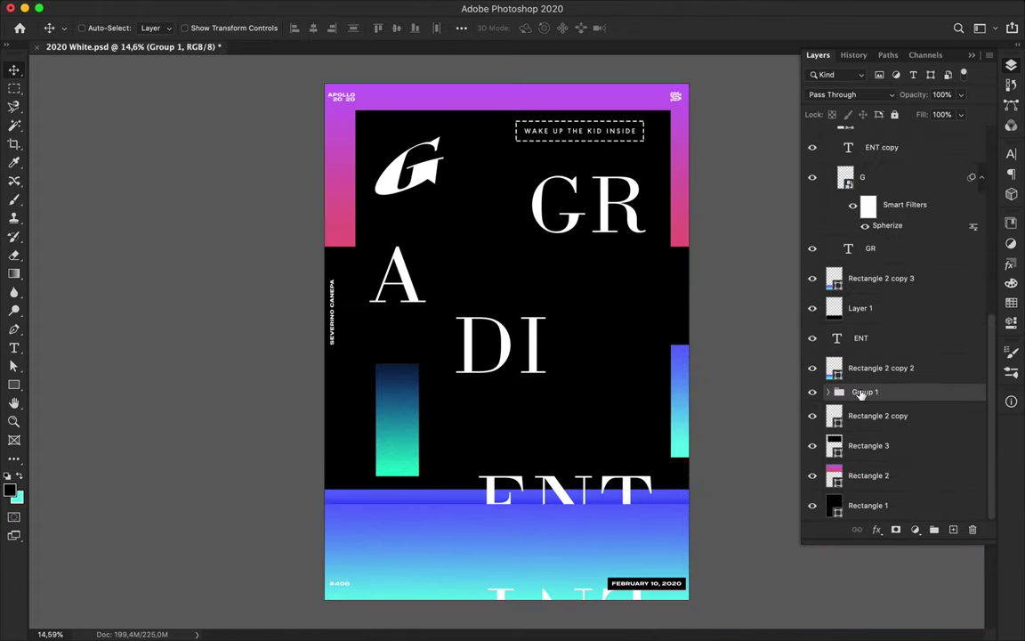
Shrink and move the bar group, delete it, and select the pink Rectangle 2 bar
key("super+t")
type("rectangle")
left_click_drag(375, 477, 365, 480)
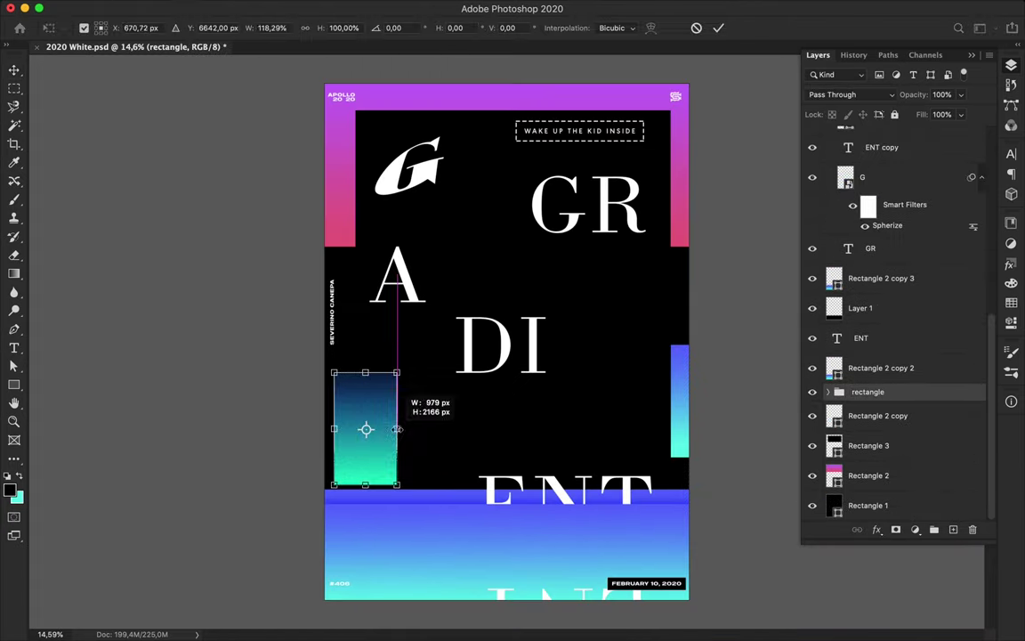
key("Return")
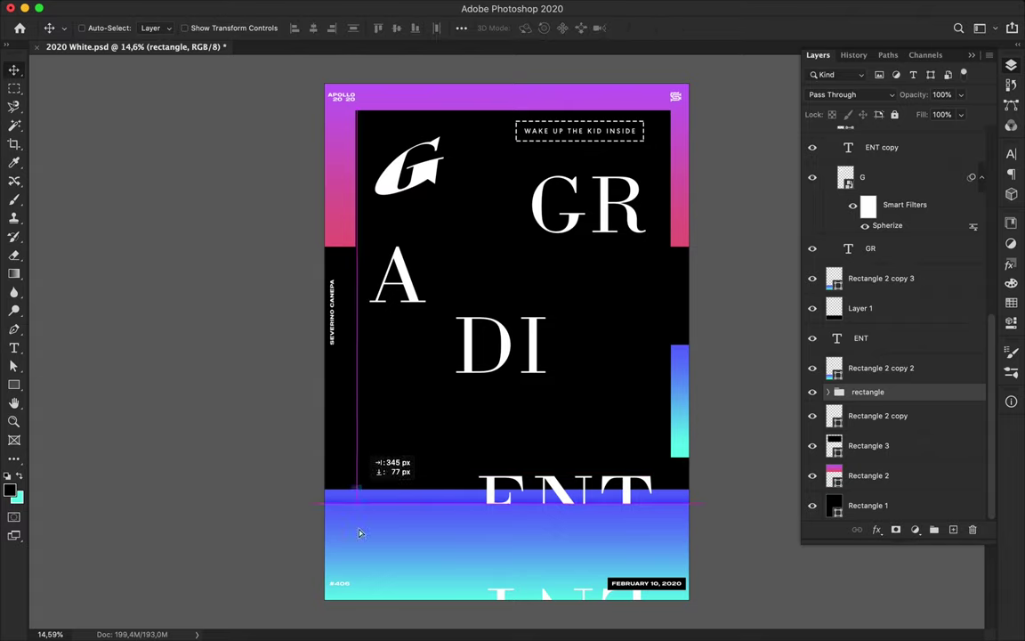
left_click_drag(360, 476, 384, 396)
key("Delete")
scroll(527, 207, "up", 2)
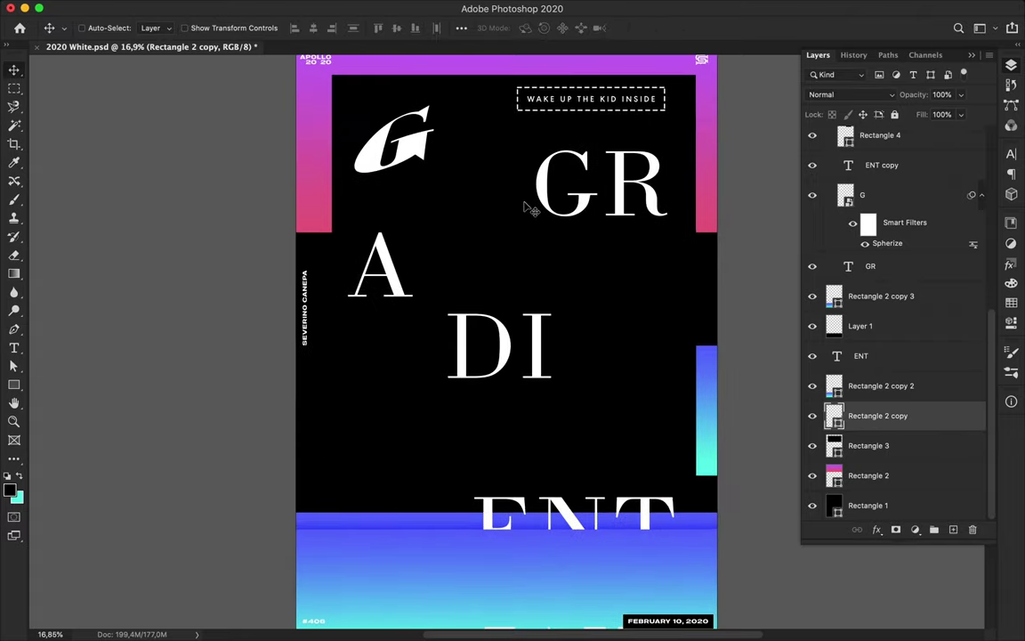
left_click(316, 167)
Add anchor points and reshape the gradient shape's left edge into a tapered slab
key("p")
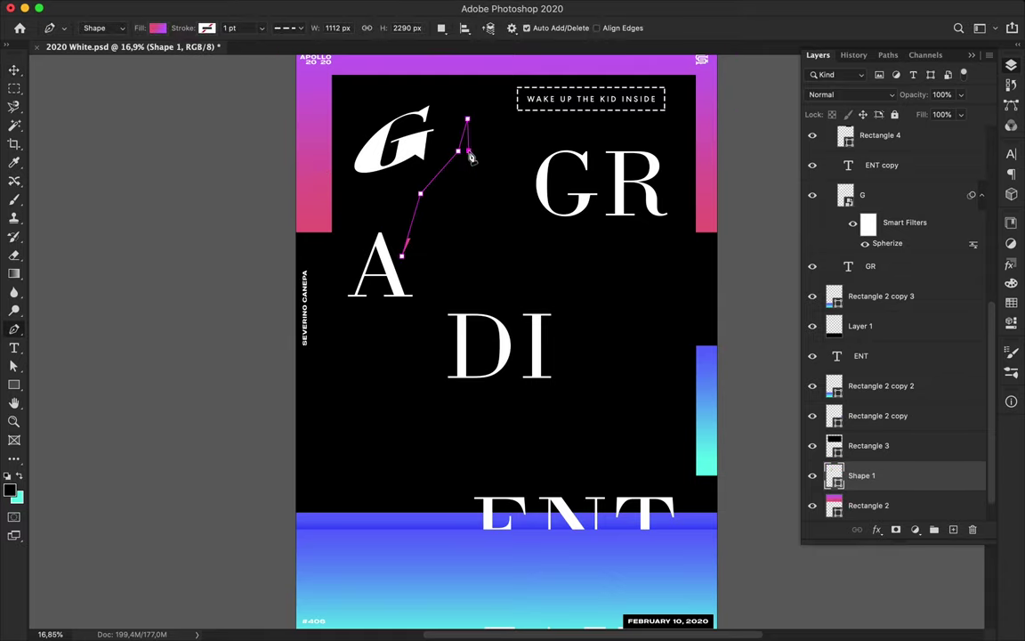
left_click_drag(861, 475, 906, 284)
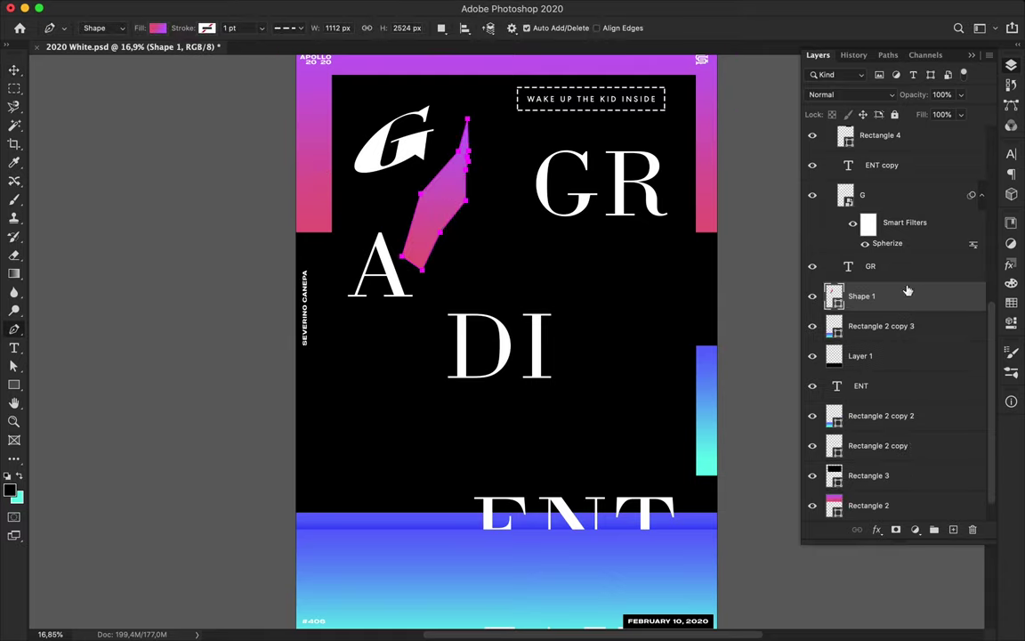
key("a")
scroll(444, 230, "up", 5)
key("p")
left_click(389, 268)
left_click_drag(365, 249, 360, 256)
scroll(401, 216, "up", 3)
left_click(409, 264)
left_click(377, 365)
Move the gradient shape left over the G and place its layer above G
key("a")
scroll(605, 229, "down", 2)
key("v")
scroll(605, 229, "down", 3)
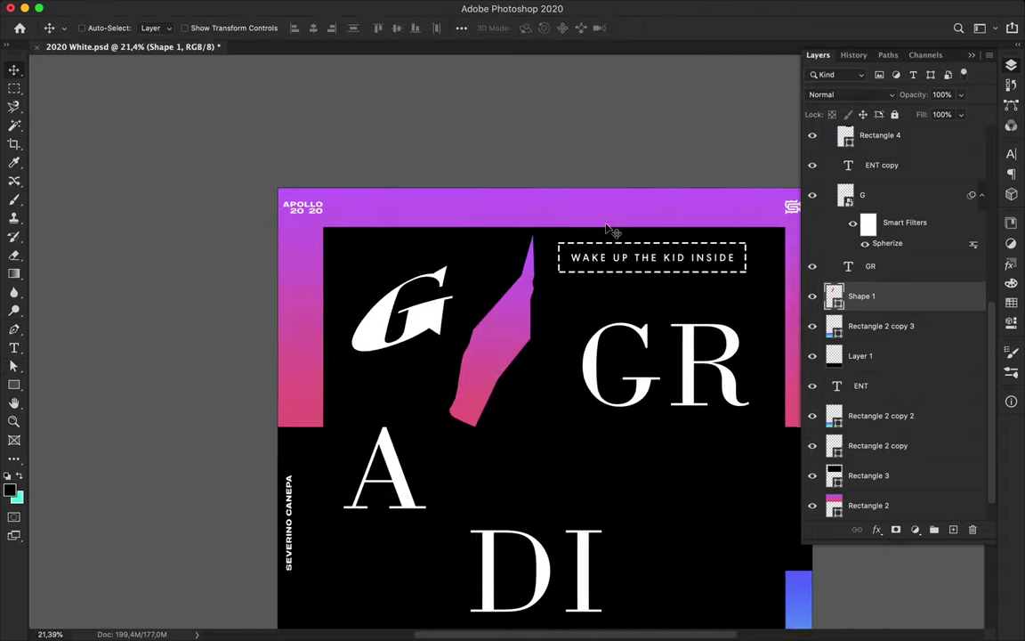
left_click_drag(365, 241, 311, 242)
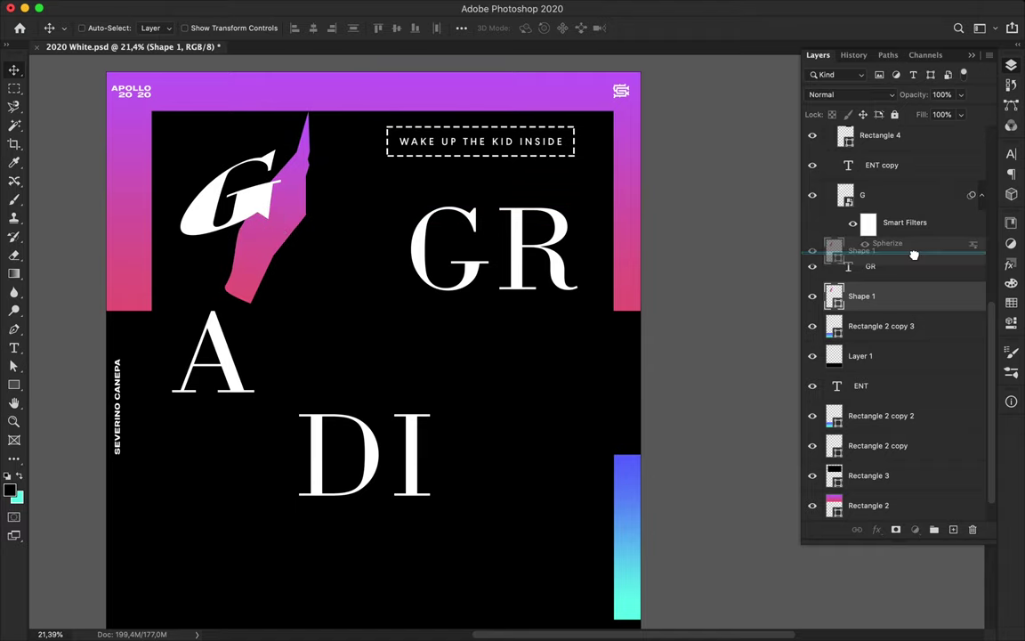
left_click_drag(914, 255, 914, 180)
Draw a vertical line below GR with no fill and a solid white 3 pt stroke
scroll(344, 286, "up", 2)
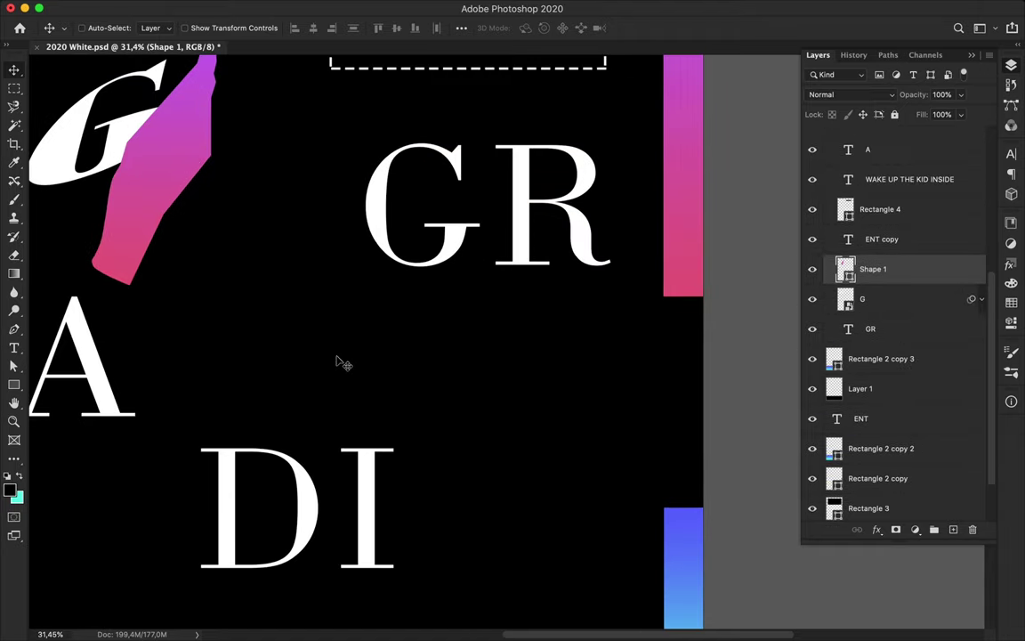
key("p")
left_click(321, 229)
left_click(318, 428)
key("a")
left_click(212, 27)
left_click(203, 55)
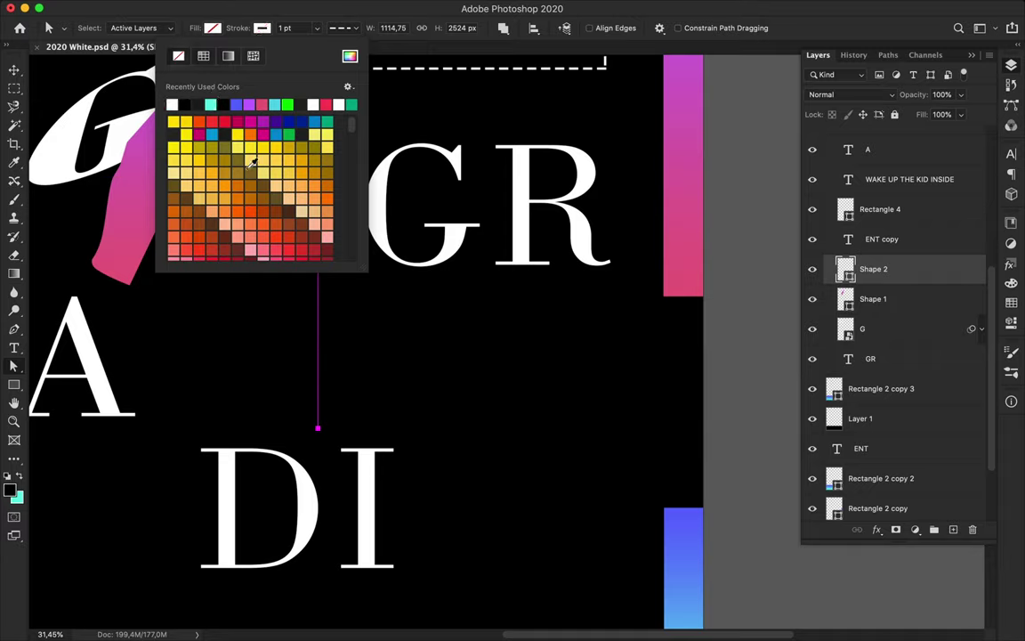
left_click(362, 294)
left_click(343, 28)
left_click(354, 75)
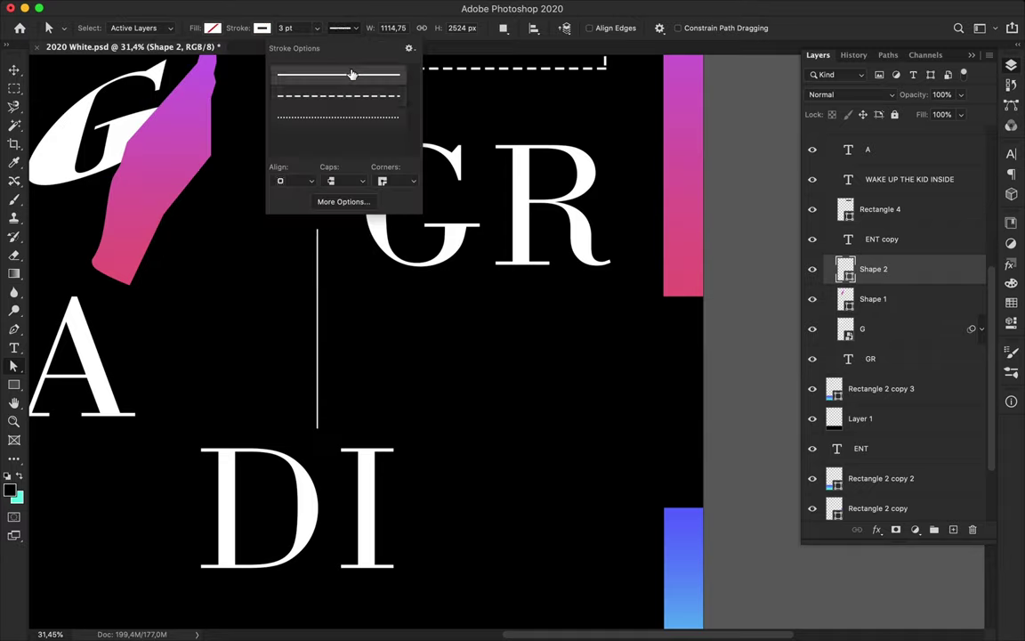
Duplicate the line about 50 px to the right and group the seven vertical lines
key("v")
scroll(274, 330, "up", 3)
left_click_drag(289, 331, 365, 336)
scroll(894, 356, "down", 2)
left_click(895, 370, "shift")
key("super+g")
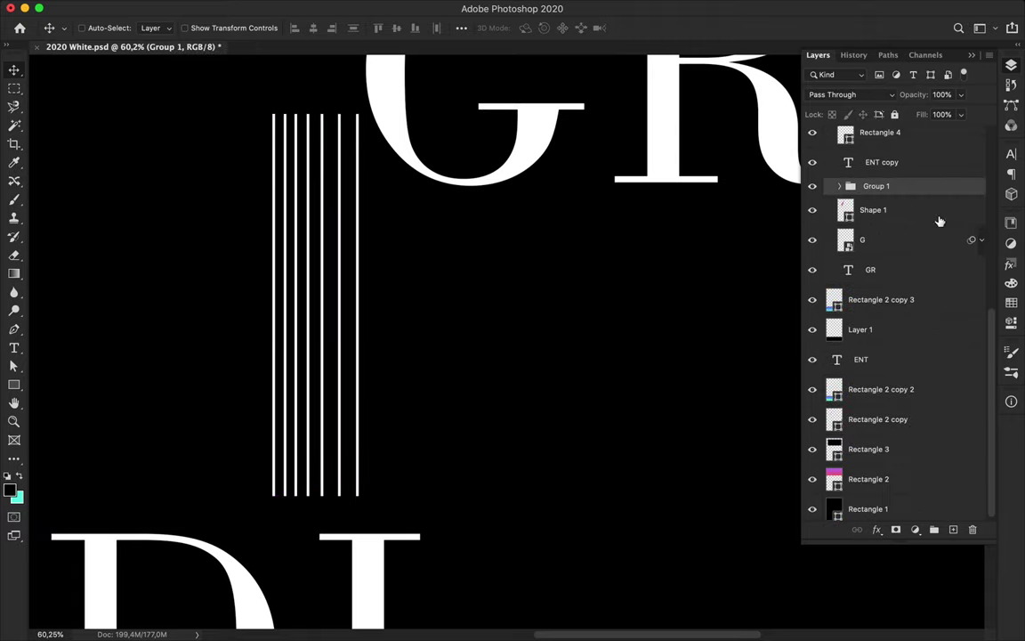
left_click(839, 186)
left_click(894, 359)
left_click(890, 210, "shift")
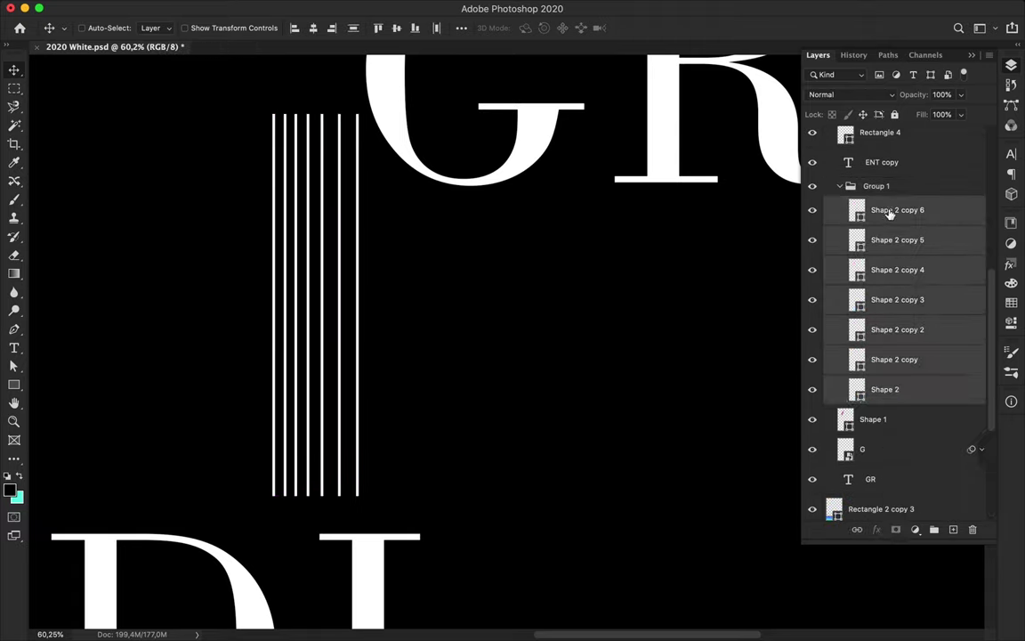
Duplicate the lines, rotate a copy set to horizontal, and copy it downward into a grid
left_click_drag(317, 318, 508, 315)
left_click_drag(899, 210, 953, 530)
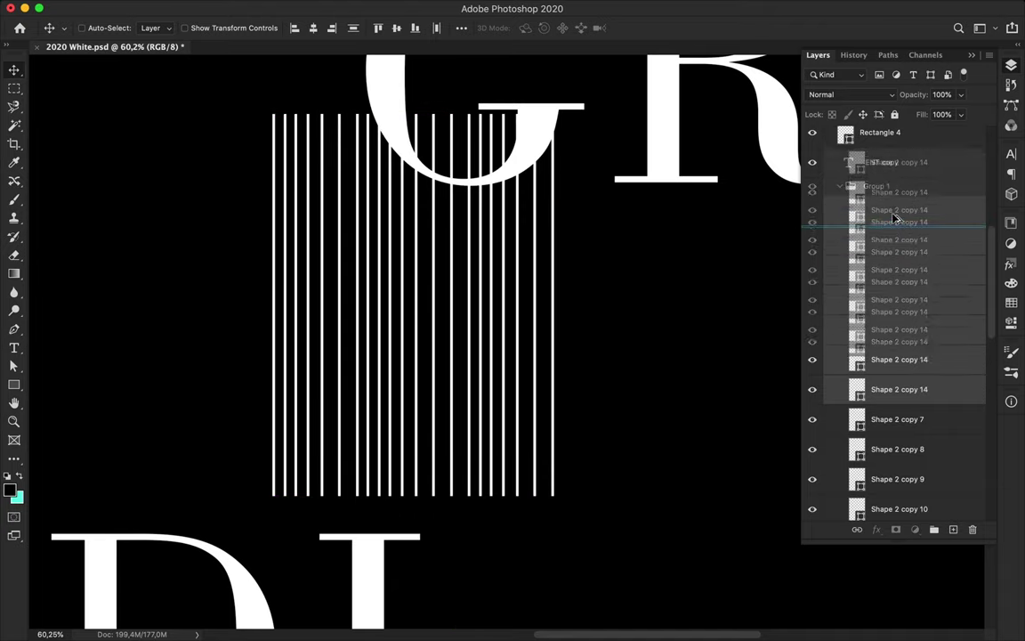
key("super+t")
mouse_move(570, 498)
left_mouse_down()
mouse_move(561, 278)
mouse_move(277, 187)
left_mouse_up()
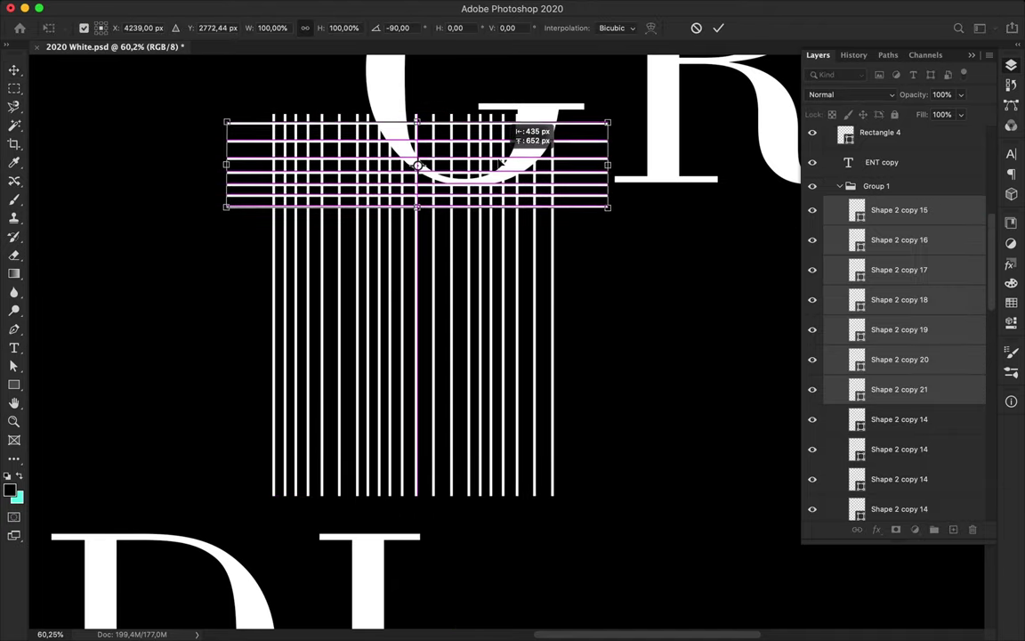
key("Return")
left_click_drag(332, 172, 452, 472)
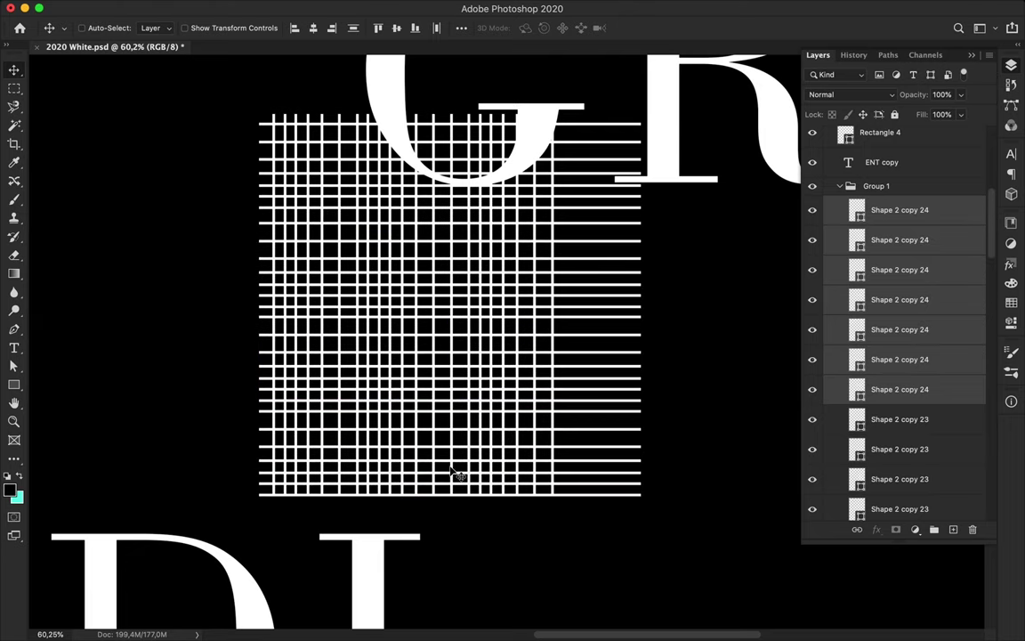
Hide a stray duplicate line and select all the horizontal line layers
scroll(903, 389, "down", 3)
scroll(902, 387, "down", 2)
scroll(901, 385, "down", 3)
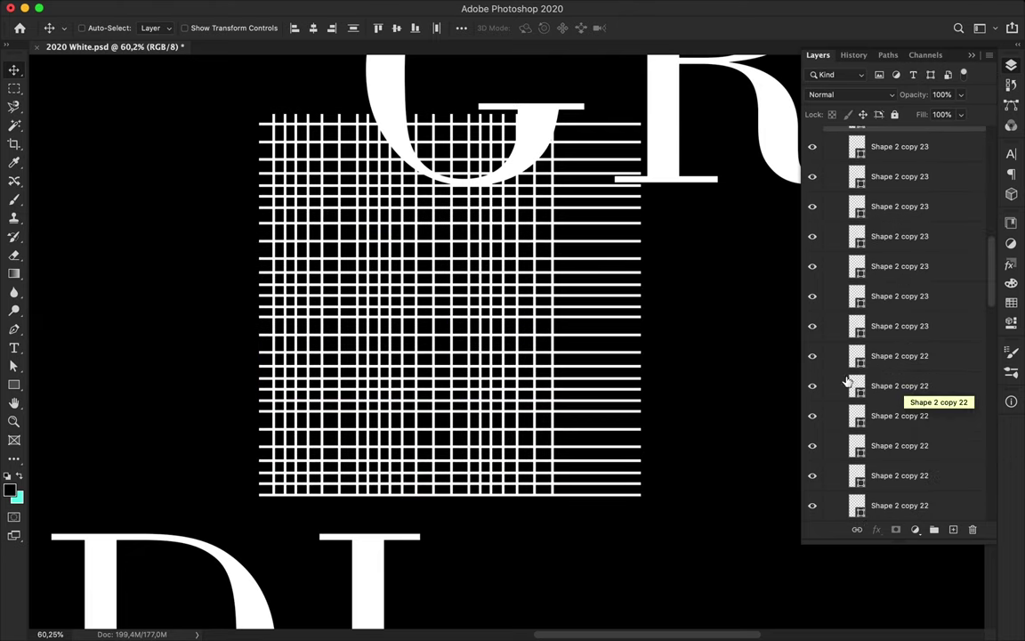
scroll(816, 312, "down", 5)
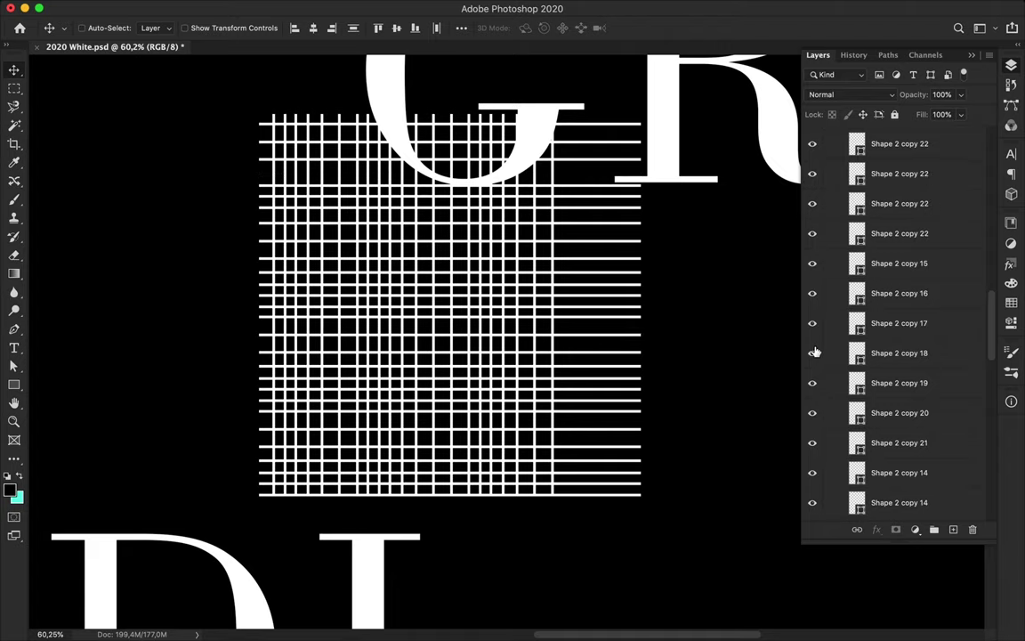
left_click(813, 503)
scroll(815, 504, "down", 3)
left_click(830, 374)
scroll(831, 378, "up", 10)
left_click(898, 441, "shift")
Distribute the horizontal and vertical grid lines with even spacing
left_click(461, 28)
left_click(398, 159)
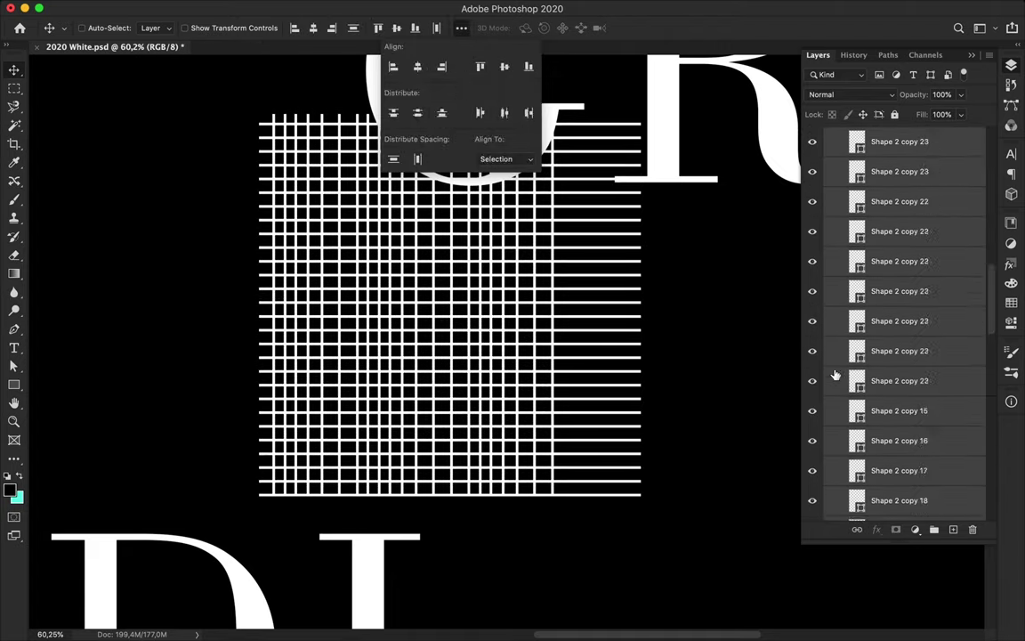
scroll(854, 312, "down", 10)
left_click(836, 269)
scroll(882, 267, "down", 15)
left_click(881, 202, "shift")
left_click(461, 27)
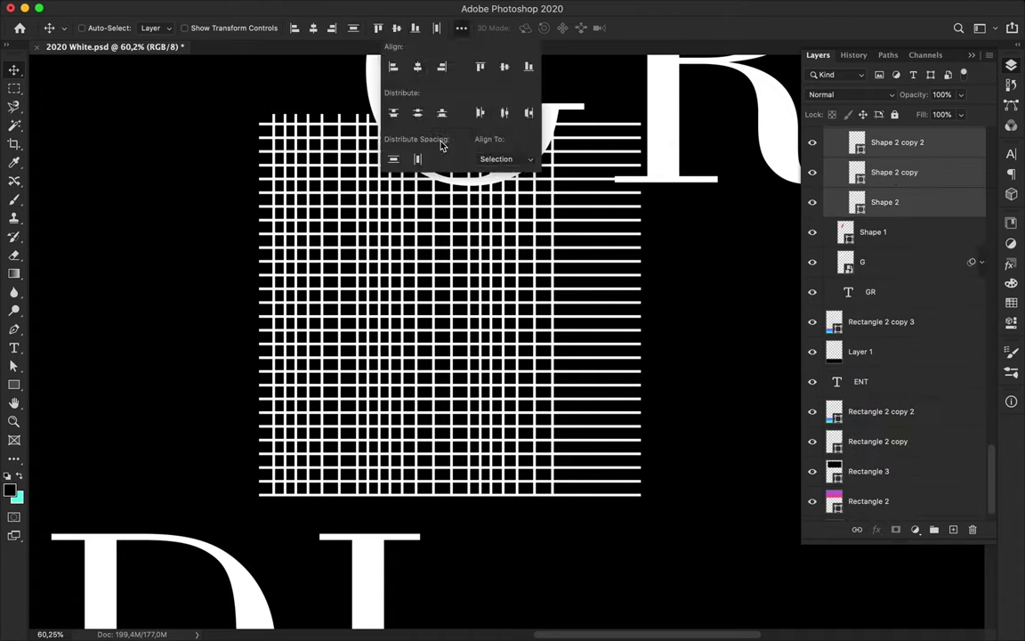
left_click(395, 162)
Duplicate lines to fill the grid's right side, remove the extra line, and select the group
key("super+j")
left_click_drag(372, 276, 679, 309)
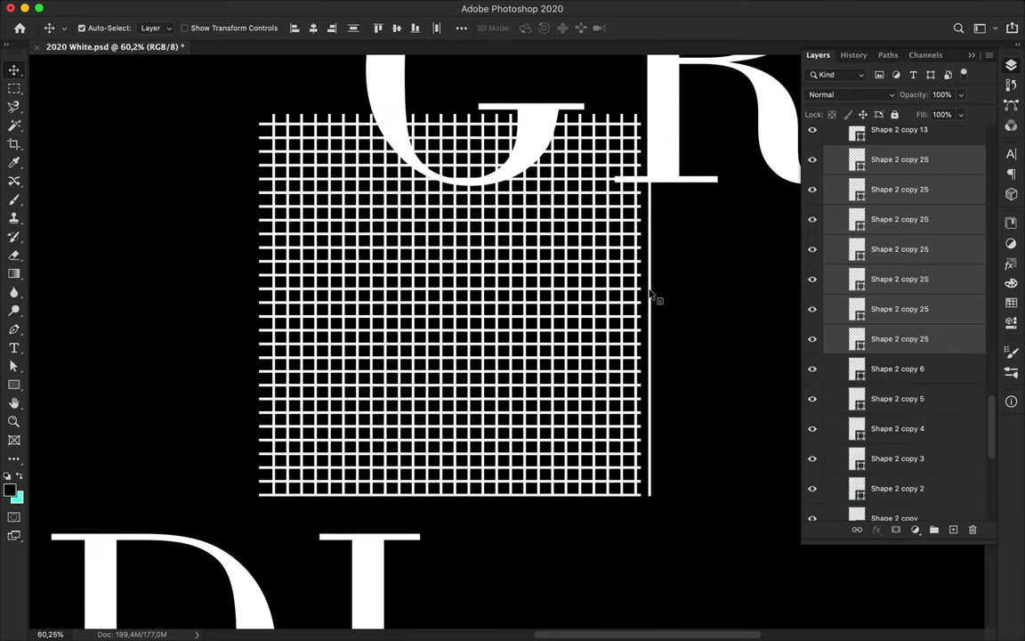
key("super+z")
key("super+z")
scroll(507, 342, "down", 3)
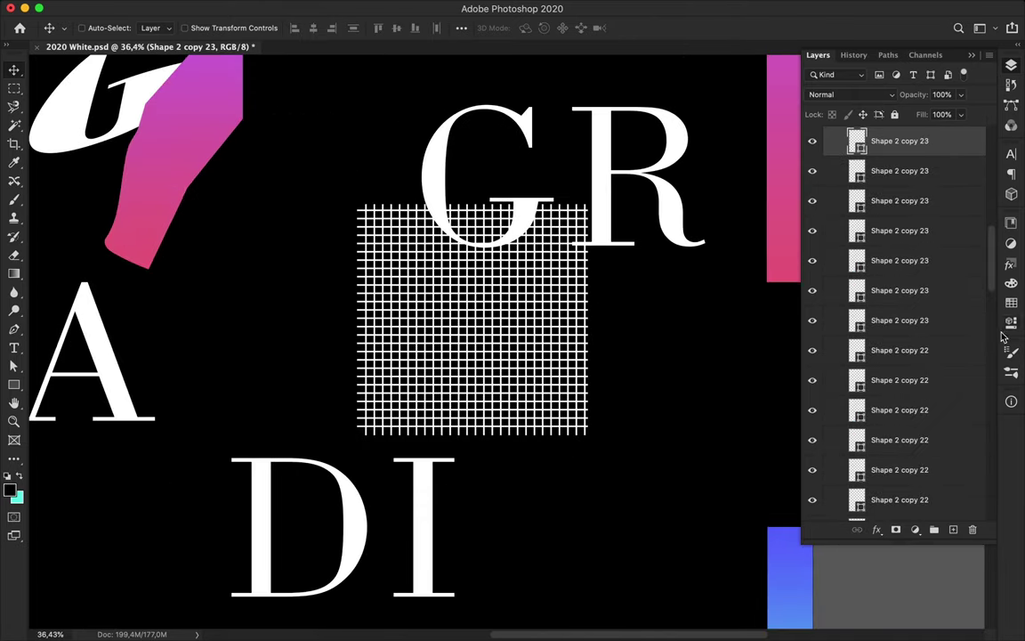
left_click(839, 432)
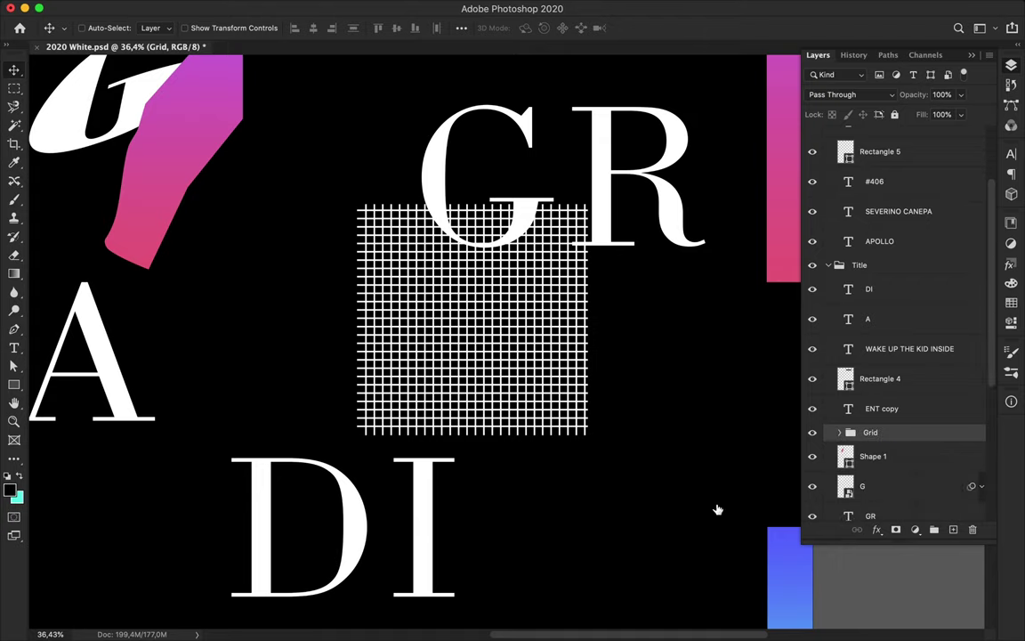
Duplicate the grid down-left near the A and warp it into a curved mesh
scroll(719, 509, "down", 3)
left_click_drag(557, 382, 308, 436)
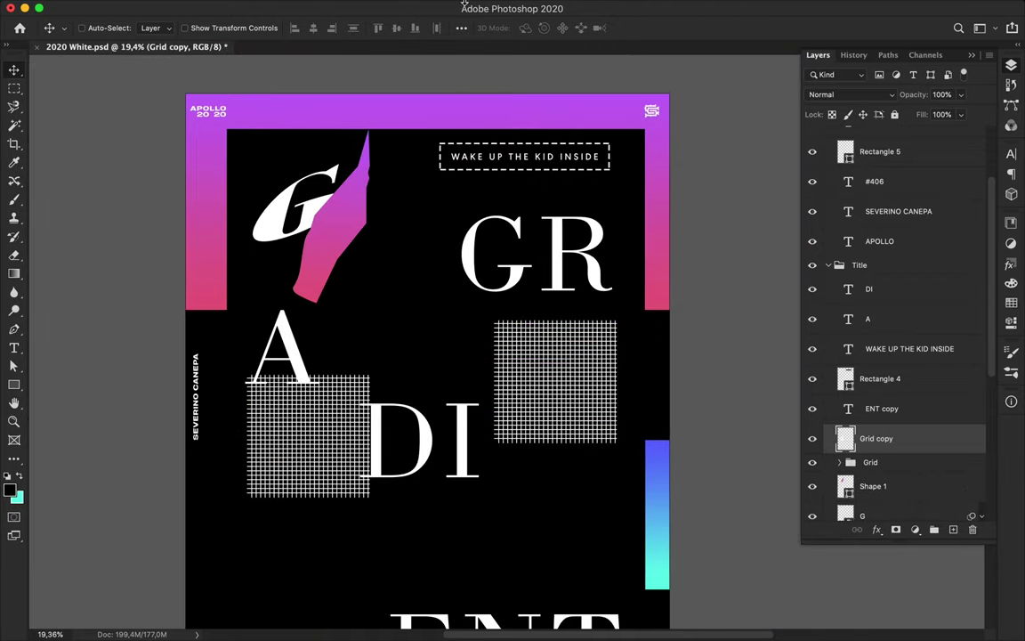
left_click_drag(344, 382, 389, 434)
key("super+t")
right_click(388, 470)
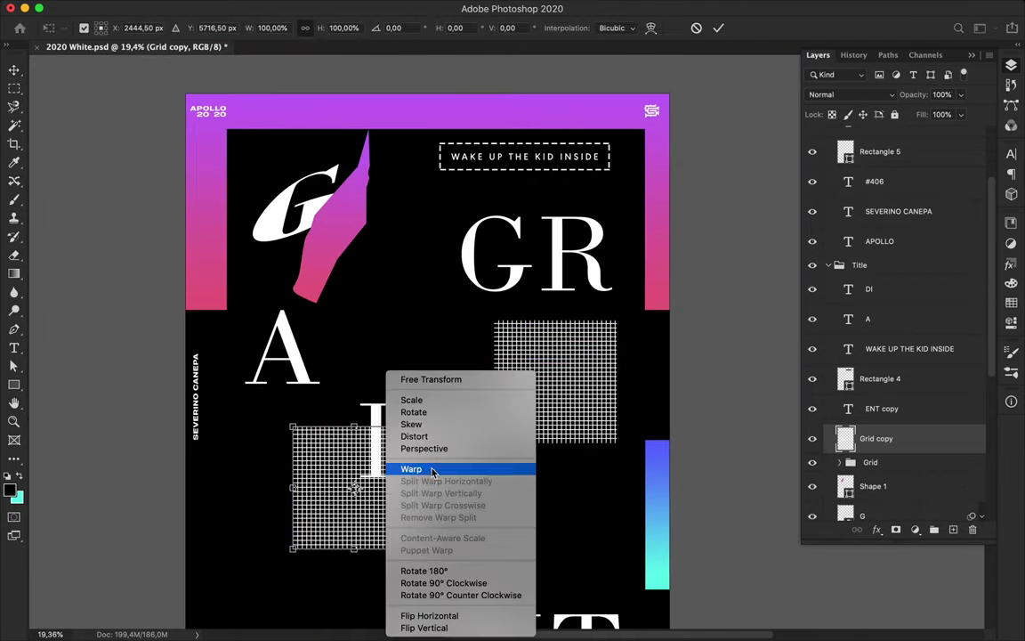
left_click(432, 469)
mouse_move(356, 489)
left_mouse_down()
mouse_move(544, 504)
mouse_move(374, 381)
mouse_move(476, 626)
left_mouse_up()
key("Return")
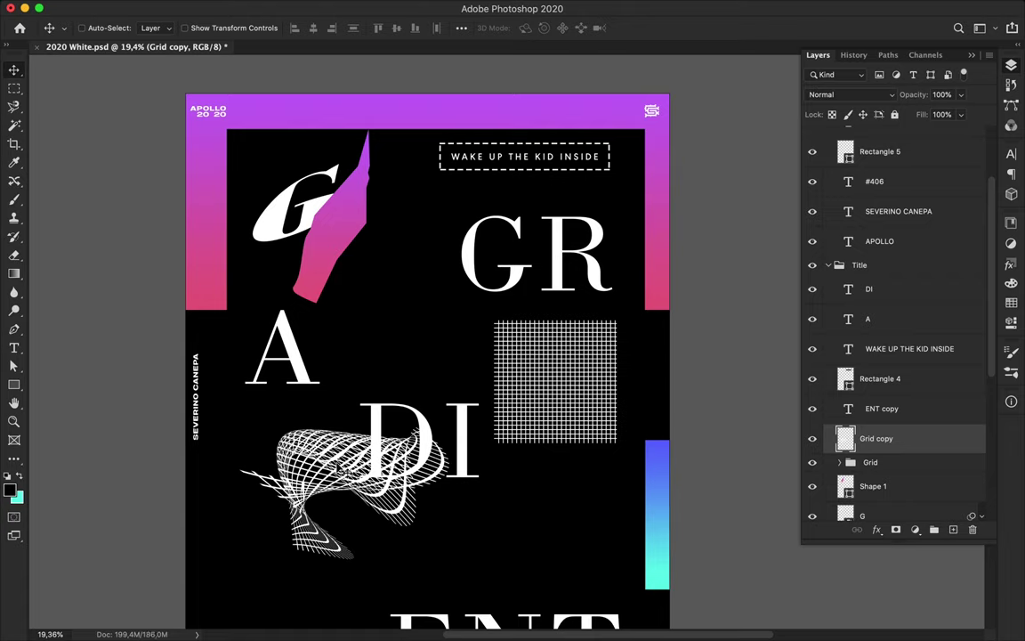
Scale down, rotate and position the warped grid copy at the poster's lower left
left_click_drag(361, 493, 282, 378)
key("ctrl+t")
left_click_drag(396, 382, 300, 393)
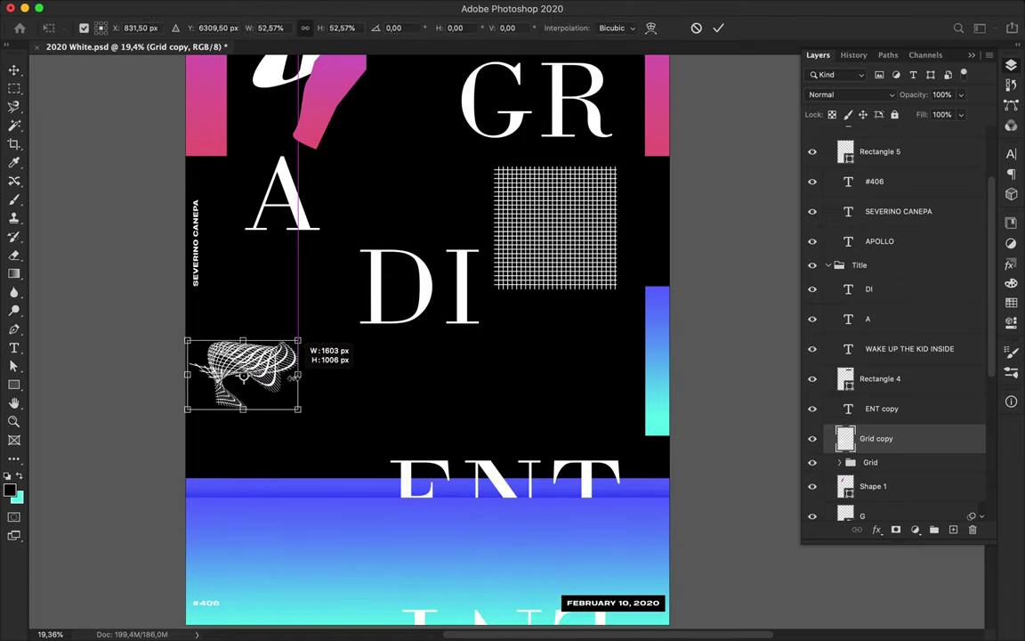
left_click_drag(316, 321, 347, 373)
key("Return")
scroll(347, 376, "up", 3)
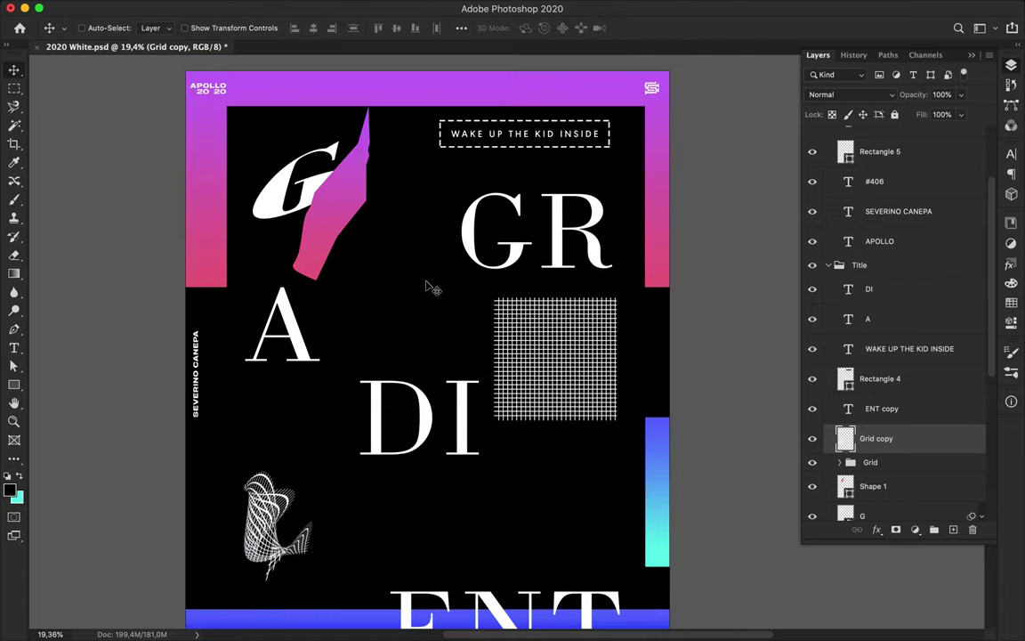
key("u")
left_click(157, 28)
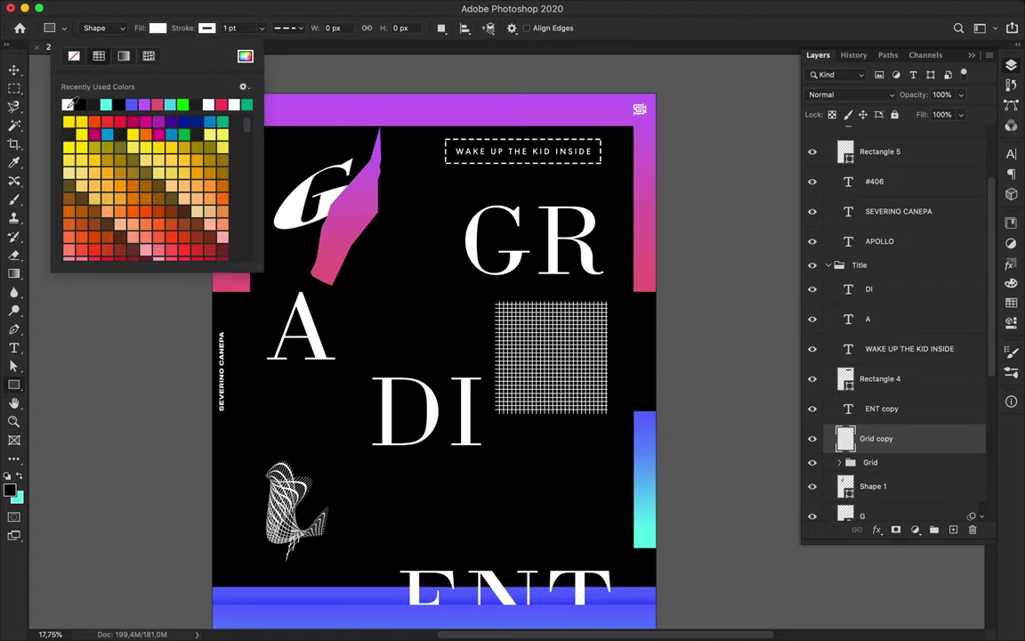
Draw a white rectangle below the DI and apply a new guide layout
left_click_drag(362, 426, 498, 485)
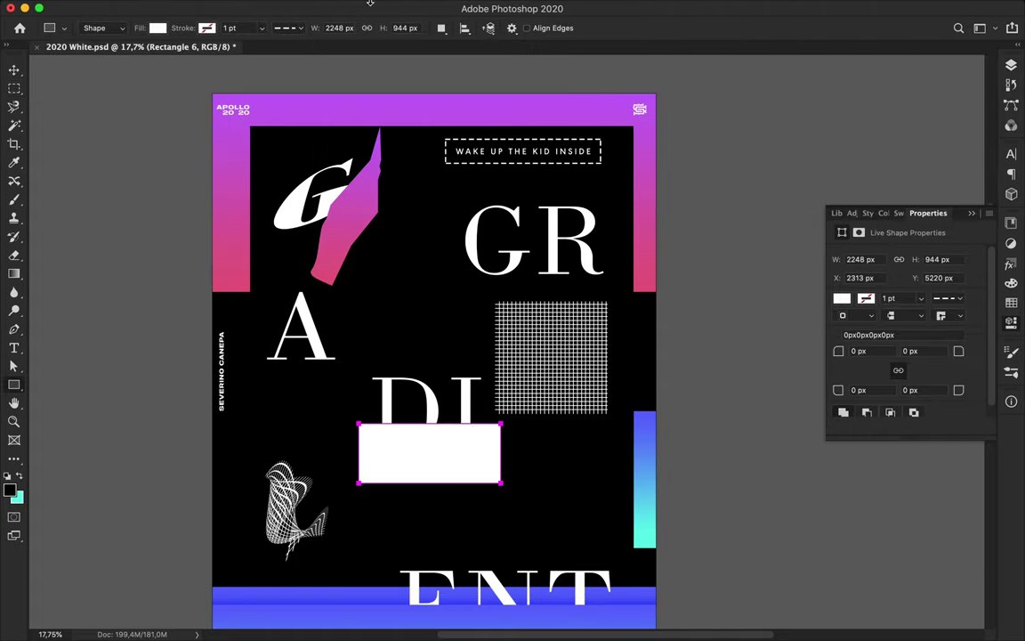
left_click(365, 7)
left_click(439, 427)
left_click(778, 84)
left_click(395, 7)
left_click(401, 359)
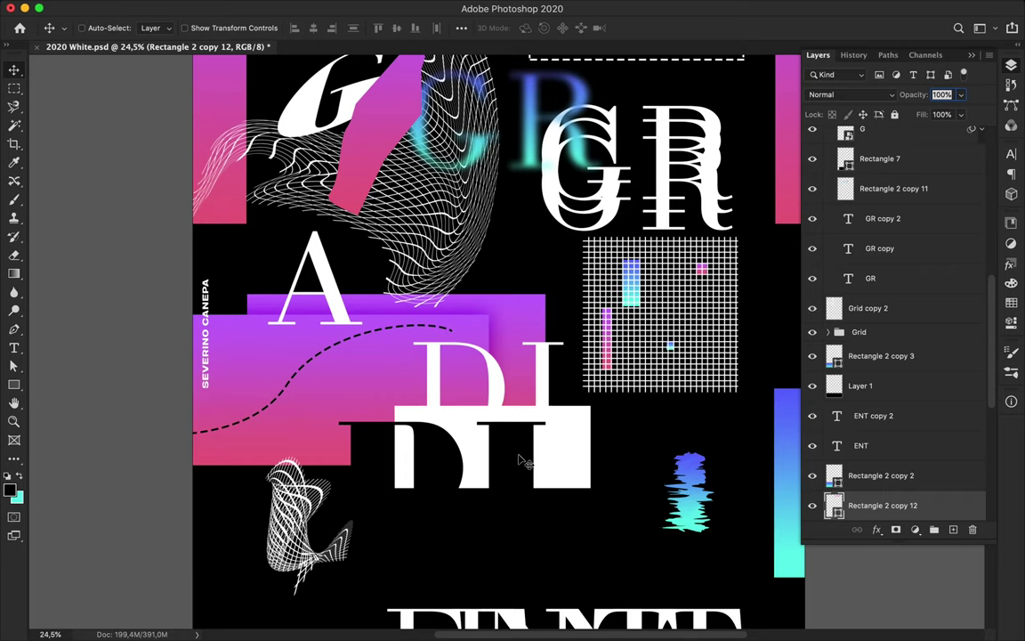
Duplicate the DI text downward and add a Stroke effect to the copy
left_click_drag(601, 483, 601, 483)
right_click(845, 141)
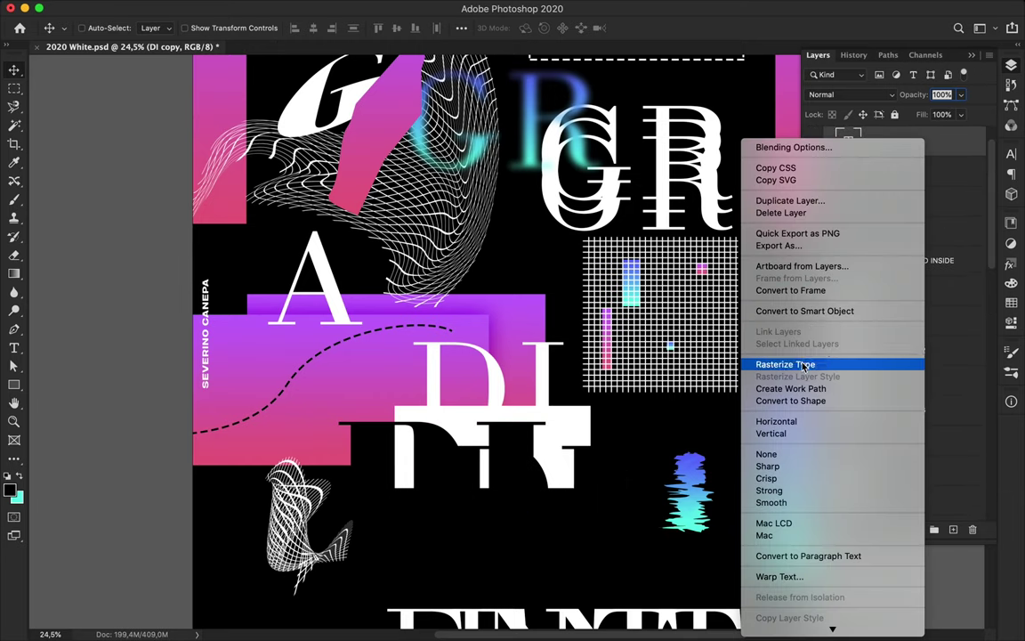
left_click(755, 387)
double_click(949, 147)
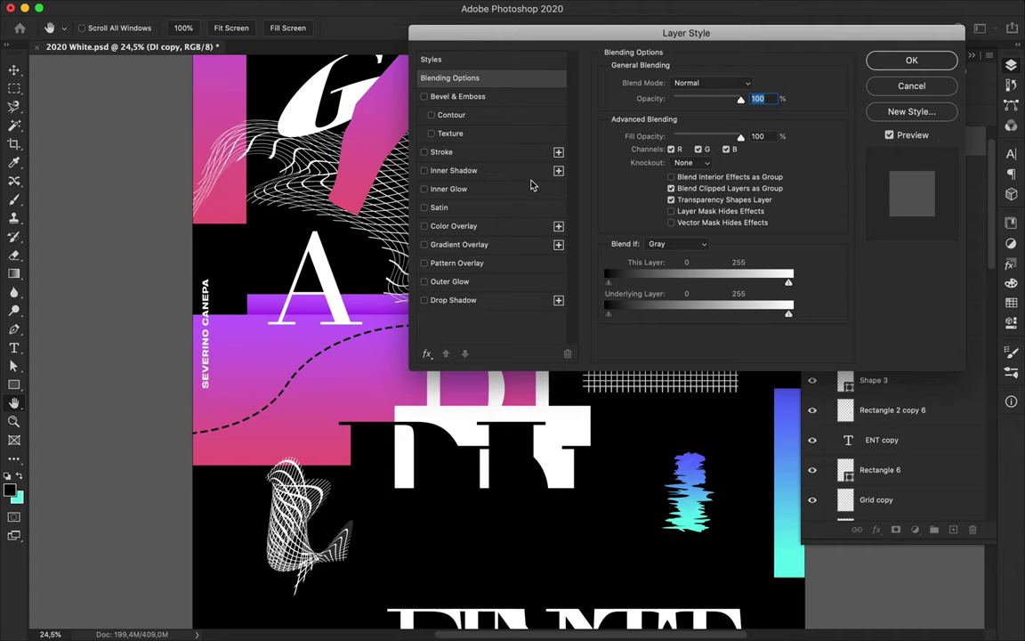
left_click(445, 152)
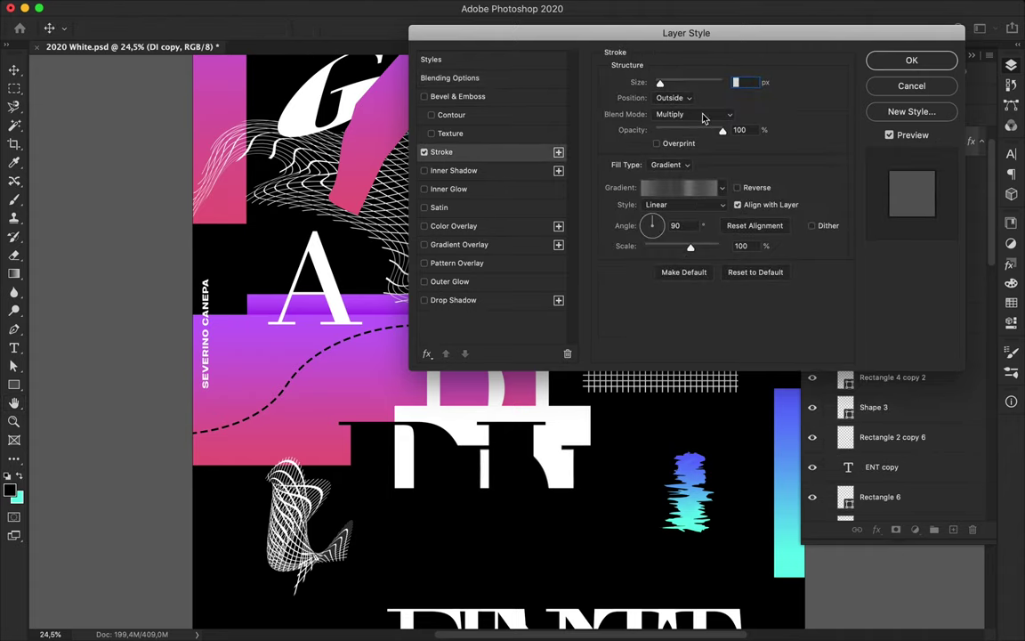
Make the stroke gradient all white: remove extra stops, set both stops to #ffffff
left_click(721, 189)
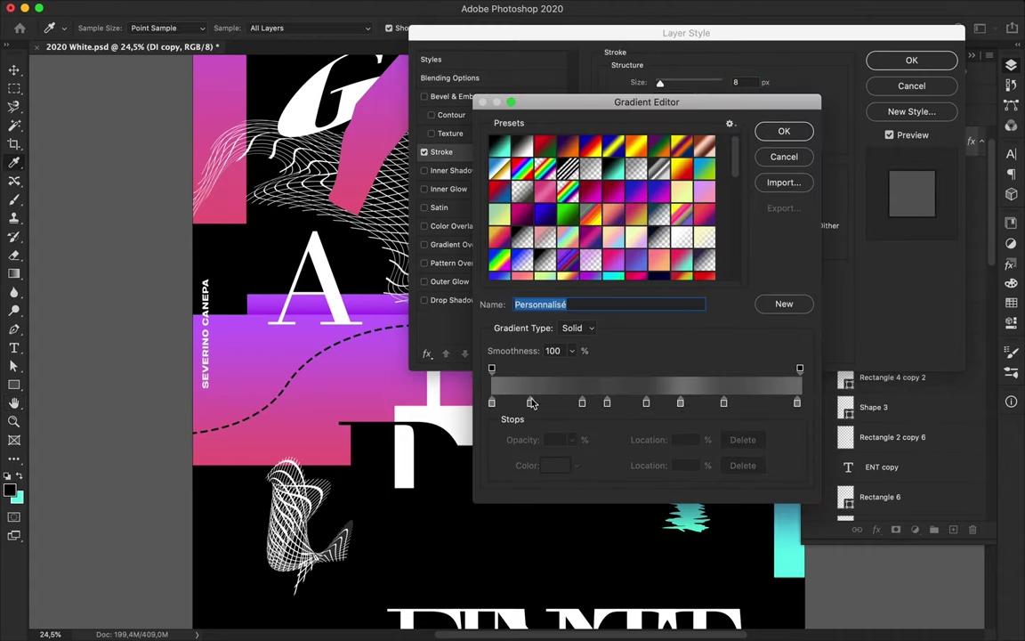
left_click_drag(723, 403, 800, 405)
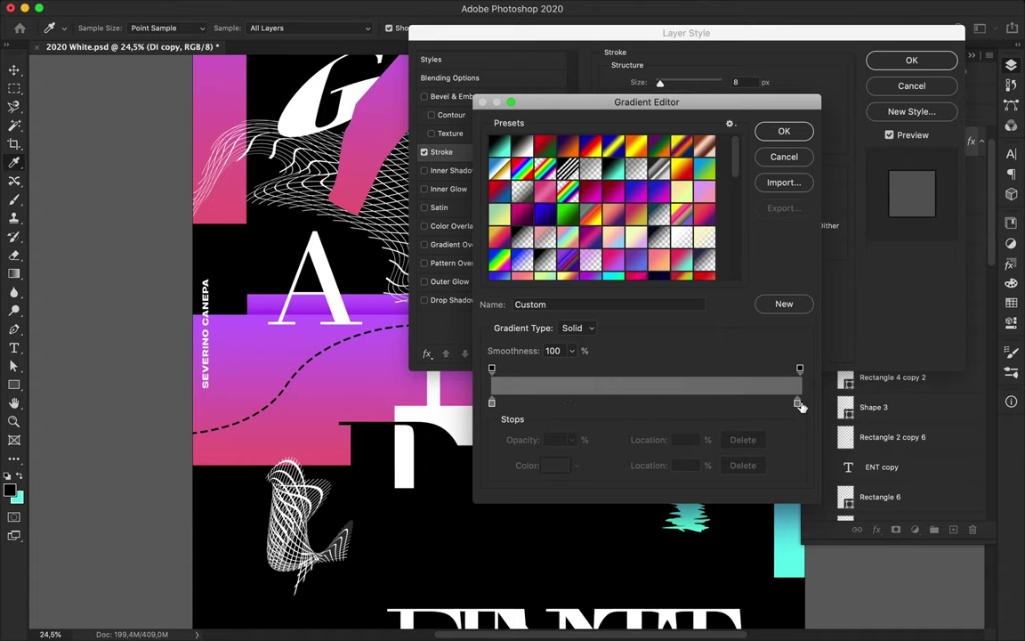
double_click(801, 403)
type("ffffff")
key("Return")
double_click(491, 403)
type("ffffff")
key("Return")
left_click(781, 132)
Set the stroke to 21 px, Outside, Normal, solid #ffffff, then offset another DI copy below
left_click_drag(670, 86, 664, 85)
left_click(694, 114)
left_click(686, 67)
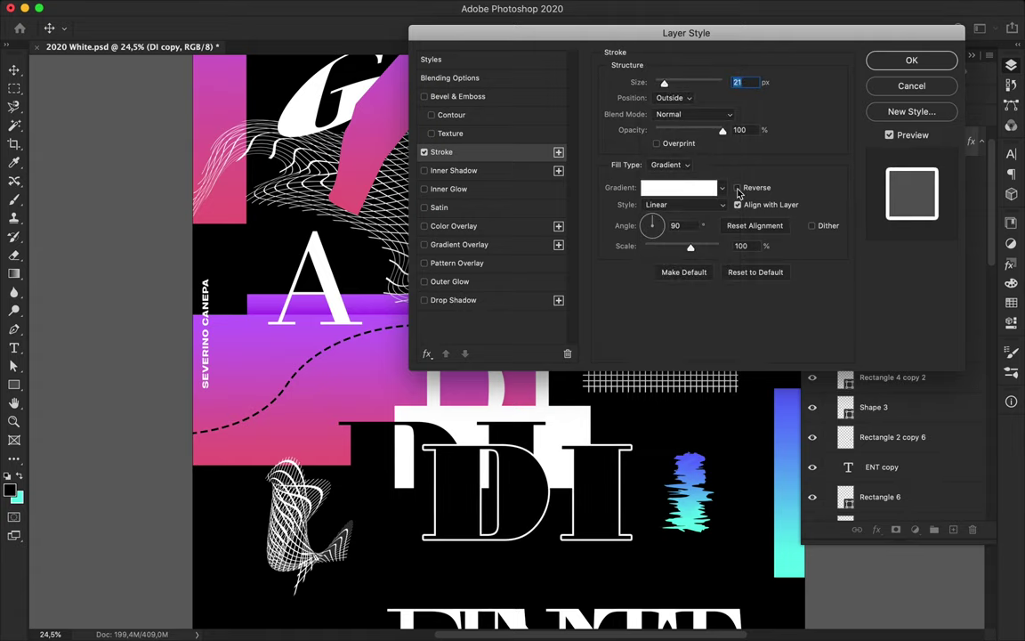
left_click(662, 153)
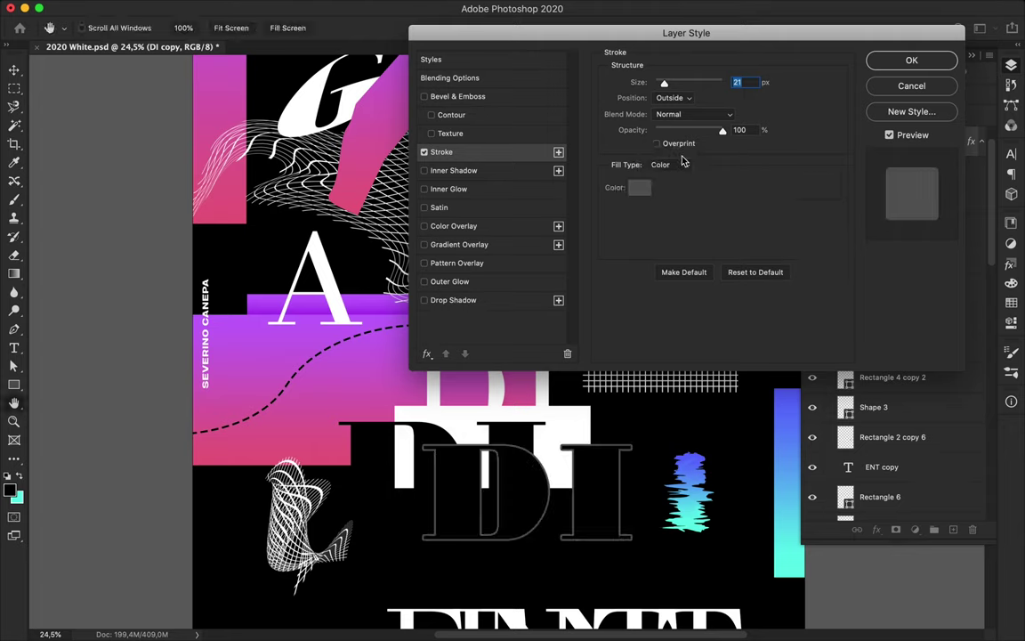
left_click(639, 186)
type("ffffff")
left_click(602, 153)
left_click(684, 118)
left_click(681, 98)
left_click(682, 88)
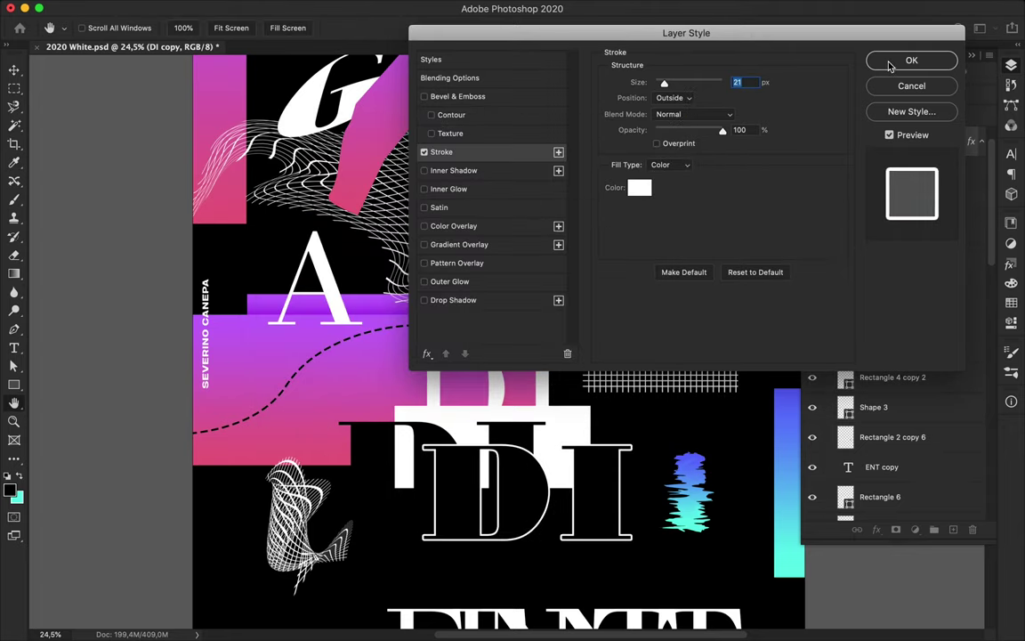
left_click(890, 62)
mouse_move(590, 516)
left_mouse_down()
mouse_move(564, 531)
mouse_move(579, 532)
left_mouse_up()
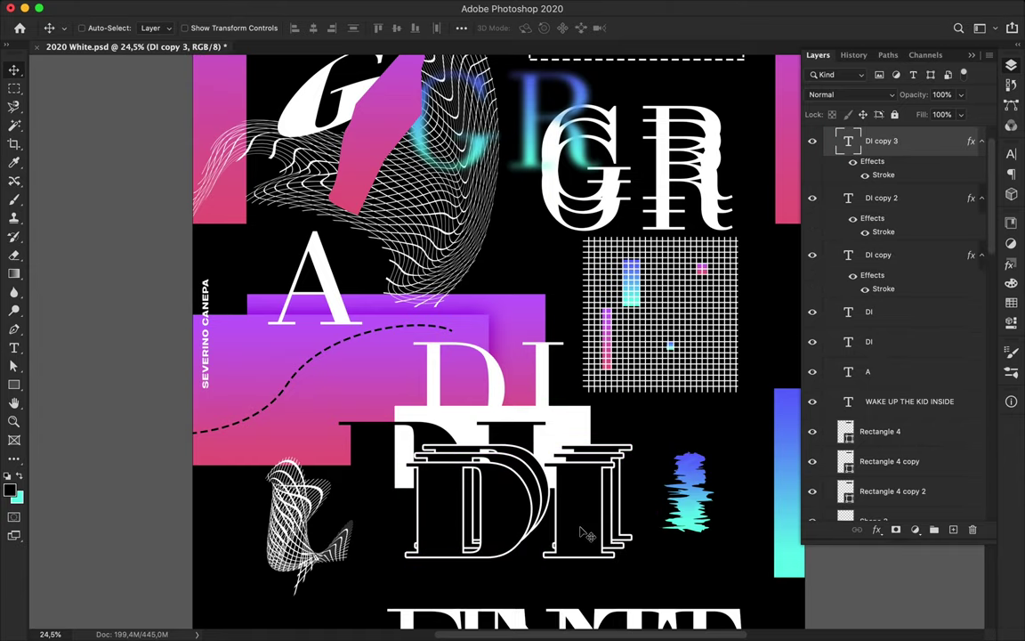
Duplicate the top pink gradient bar and move the copy behind the G
scroll(580, 531, "down", 3)
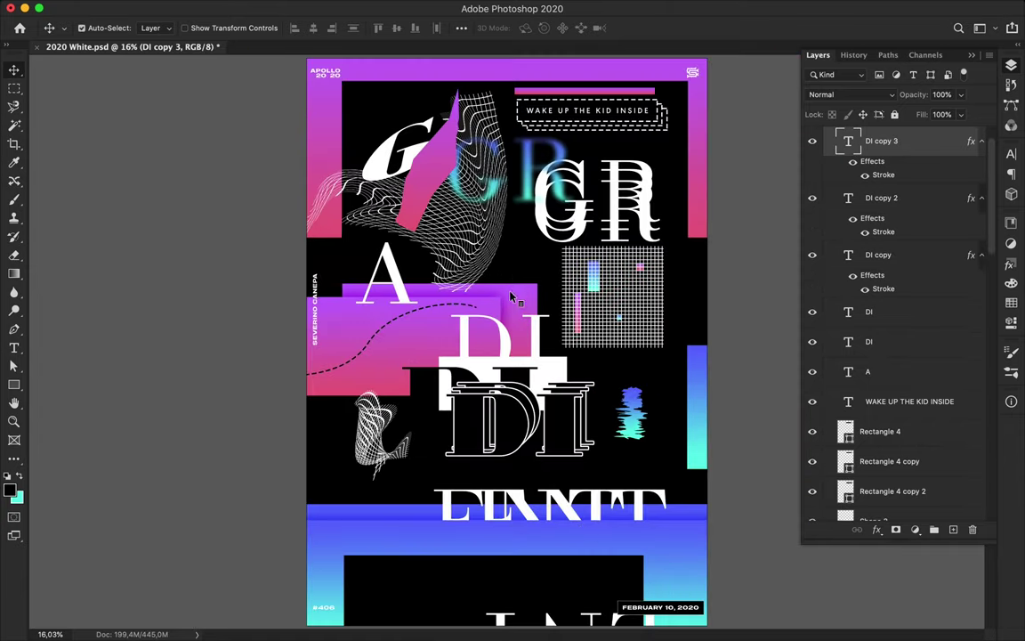
scroll(529, 291, "up", 1)
scroll(499, 291, "up", 3)
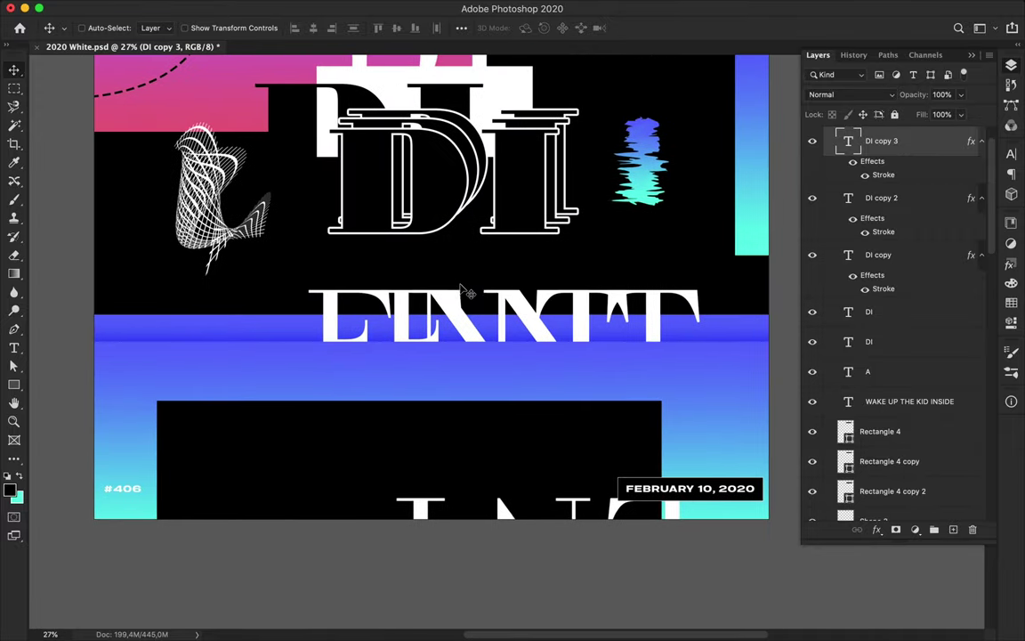
scroll(274, 329, "up", 5)
scroll(278, 330, "up", 4)
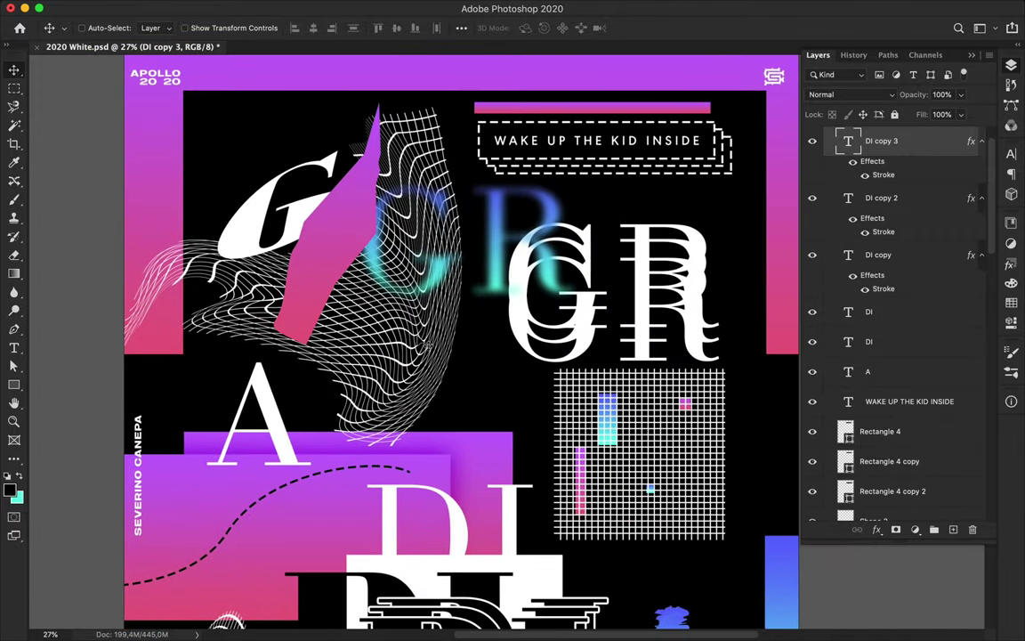
key("v")
mouse_move(614, 108)
left_mouse_down()
mouse_move(440, 366)
mouse_move(418, 265)
left_mouse_up()
key("ctrl+t")
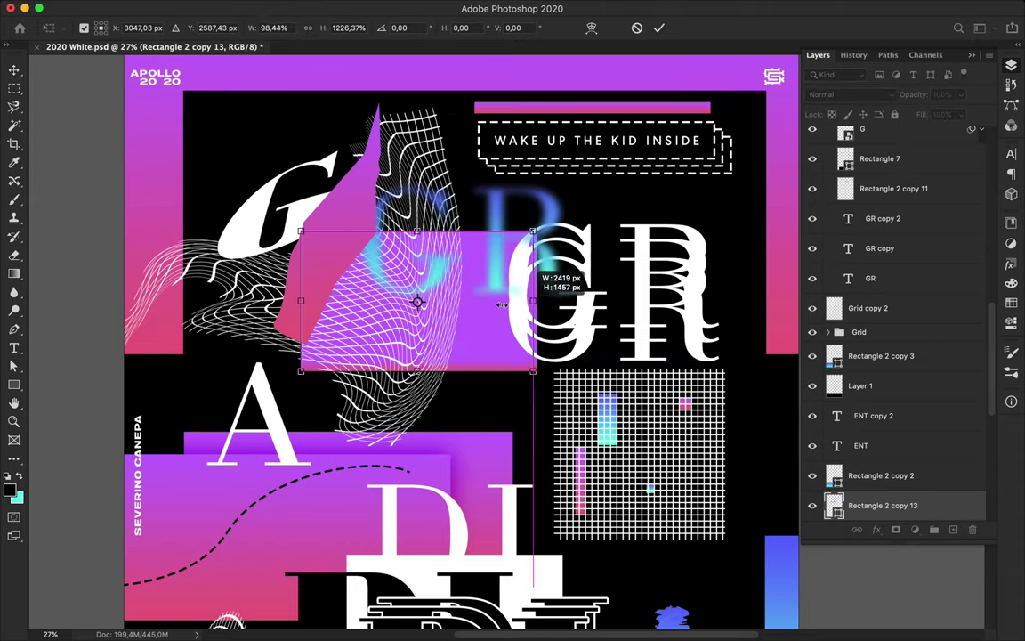
key("Return")
left_click_drag(382, 356, 227, 354)
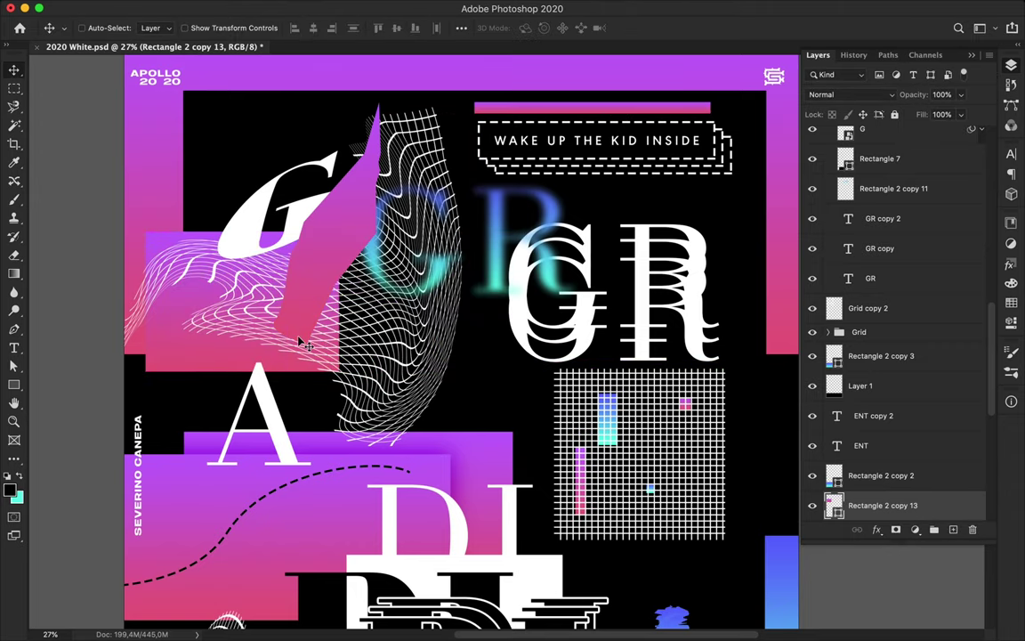
Draw a small pink gradient square beside the GR letters
scroll(227, 354, "down", 2)
scroll(311, 347, "down", 2)
scroll(357, 334, "down", 8)
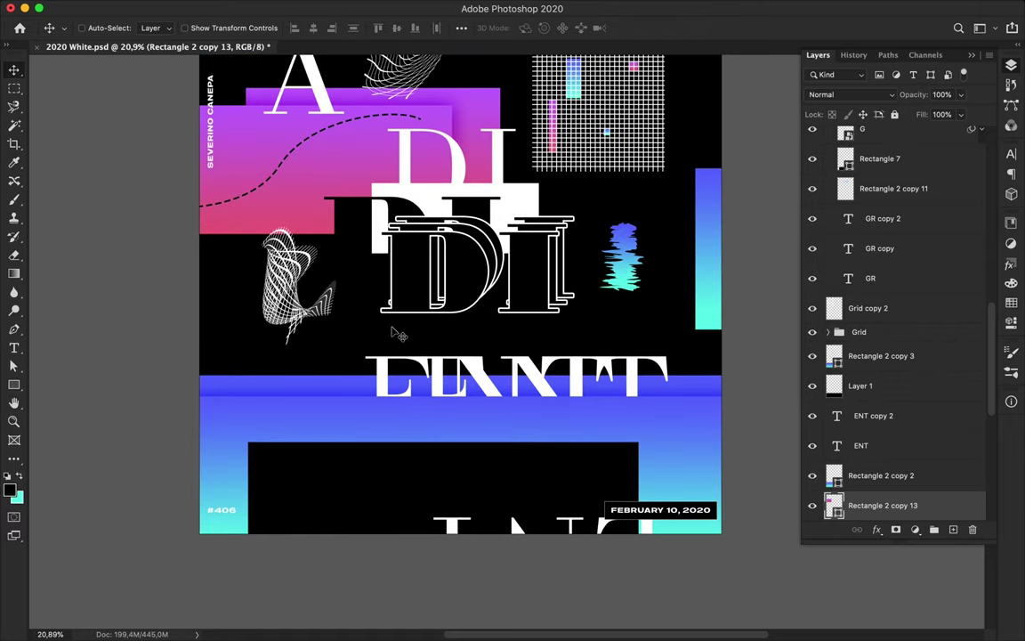
scroll(361, 339, "up", 3)
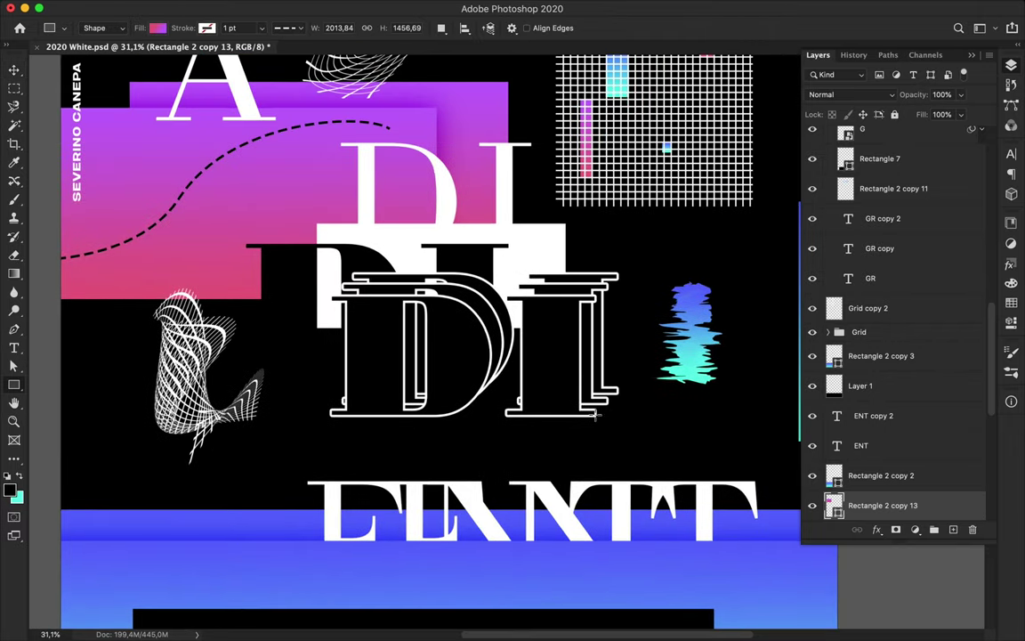
scroll(593, 414, "up", 5)
left_click_drag(389, 225, 408, 245)
key("v")
scroll(399, 236, "up", 4)
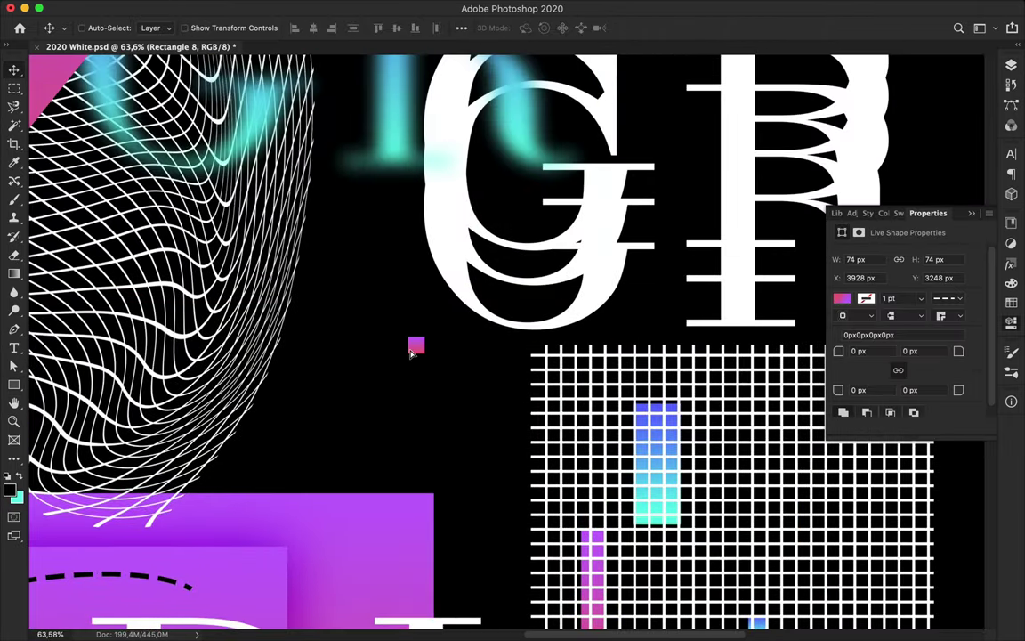
Alt-drag copies of the pink square into an aligned checkered cluster beside GR
left_click_drag(411, 353, 230, 402)
scroll(204, 383, "up", 4)
scroll(205, 383, "up", 2)
mouse_move(359, 409)
left_mouse_down()
mouse_move(470, 475)
mouse_move(541, 563)
mouse_move(536, 403)
mouse_move(547, 331)
mouse_move(629, 325)
mouse_move(544, 243)
left_mouse_up()
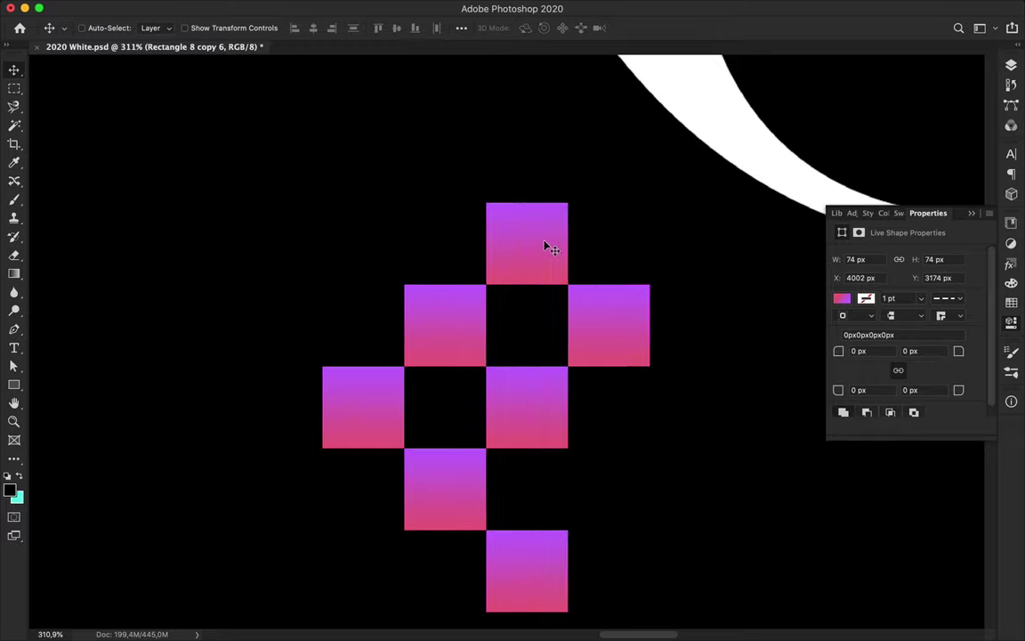
scroll(547, 242, "down", 3)
scroll(551, 237, "down", 5)
scroll(553, 235, "down", 2)
Select all the pink square layers, group them and rename the group Square
key("F7")
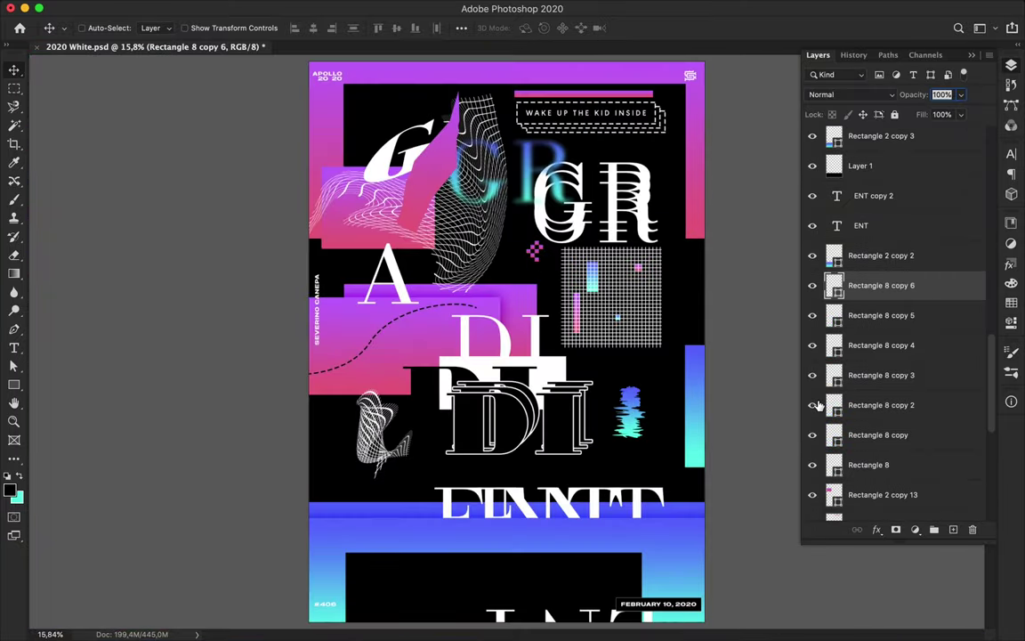
left_click(890, 464, "shift")
key("super+g")
double_click(865, 279)
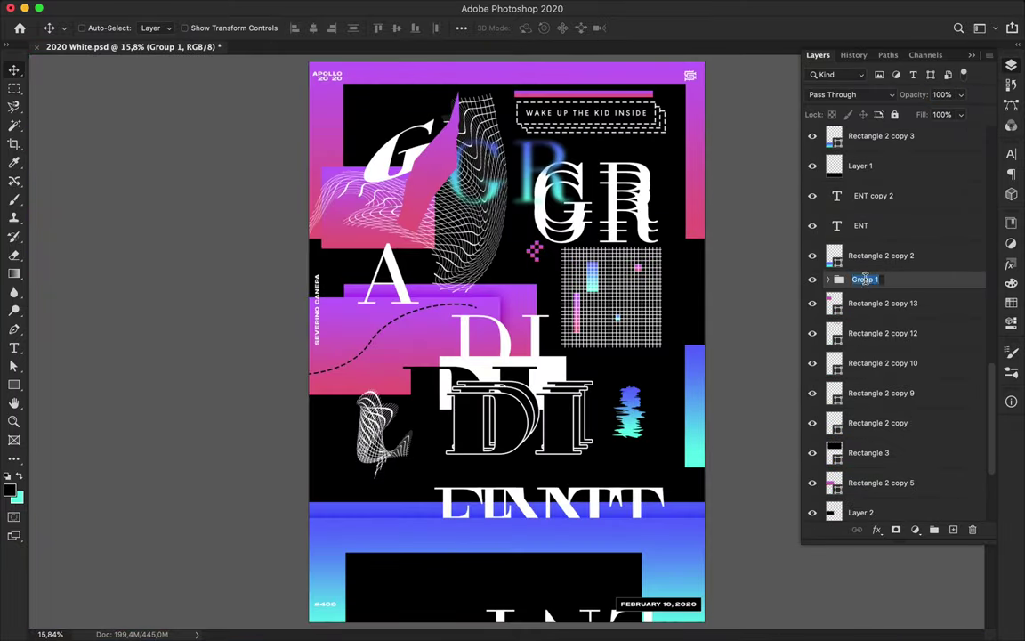
scroll(571, 265, "down", 1)
Switch to the Ellipse shape tool after trying and undoing a green fill
key("u")
left_click(157, 27)
key("super+z")
right_click(14, 385)
left_click(63, 371)
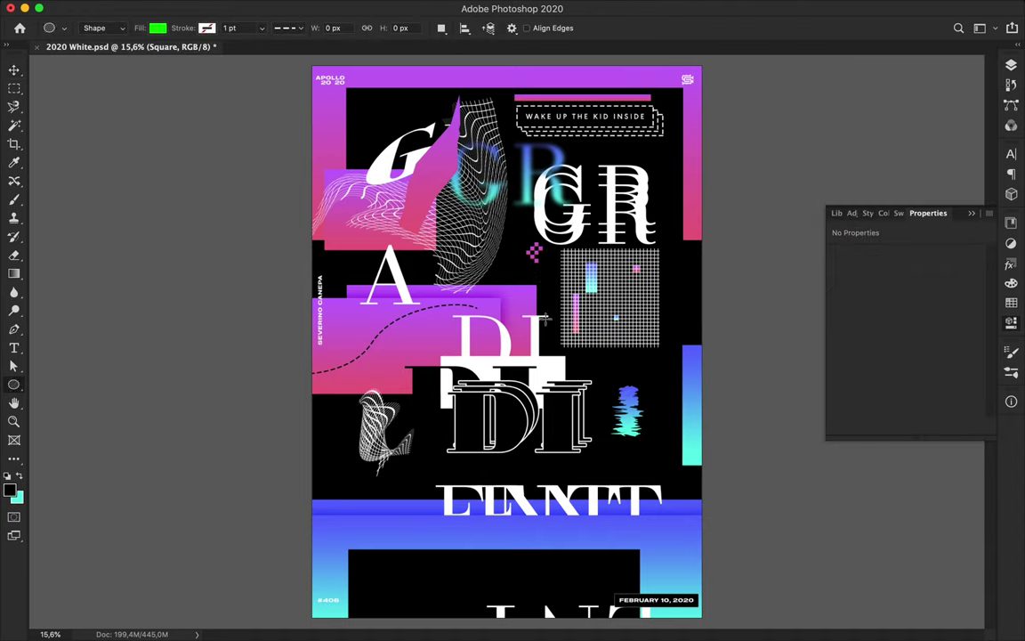
Draw a circle with a pink-to-blue gradient fill and move it behind GR
left_click_drag(526, 232, 600, 307)
key("a")
left_click(212, 28)
left_click(899, 213)
left_click(210, 28)
double_click(121, 342)
left_click(692, 205)
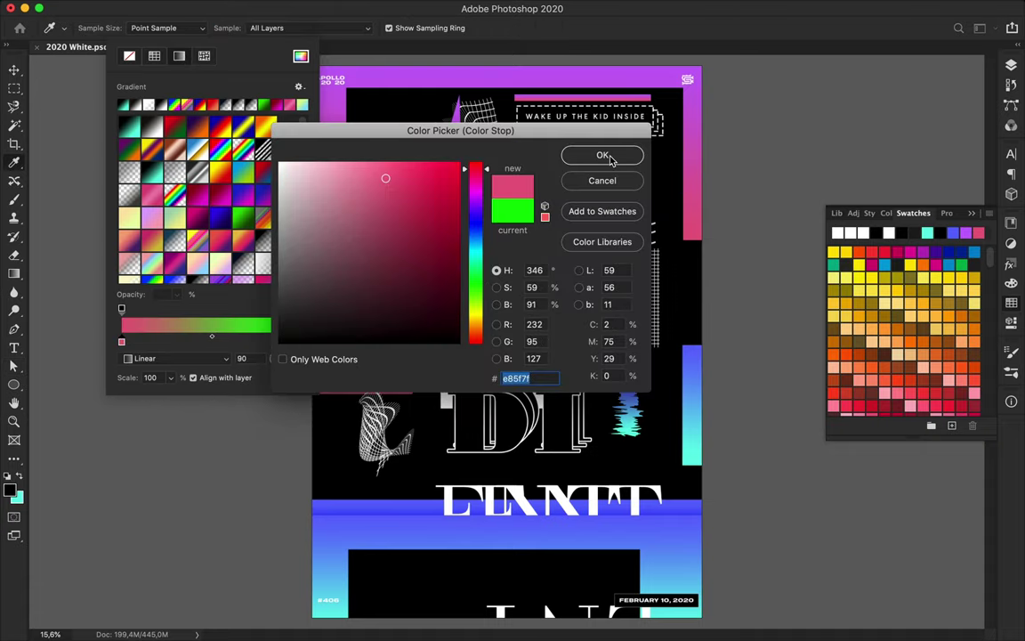
left_click(601, 155)
double_click(301, 342)
left_click(692, 356)
key("Return")
key("Return")
key("v")
left_click_drag(558, 288, 641, 198)
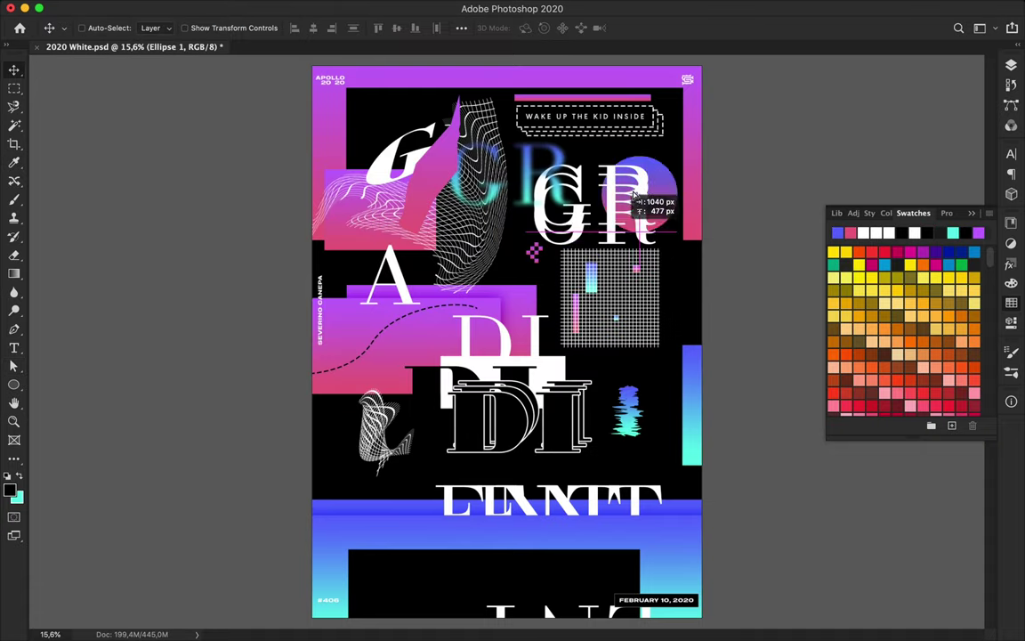
Duplicate the ENT text and give the copy a white stroke effect
scroll(614, 292, "up", 2)
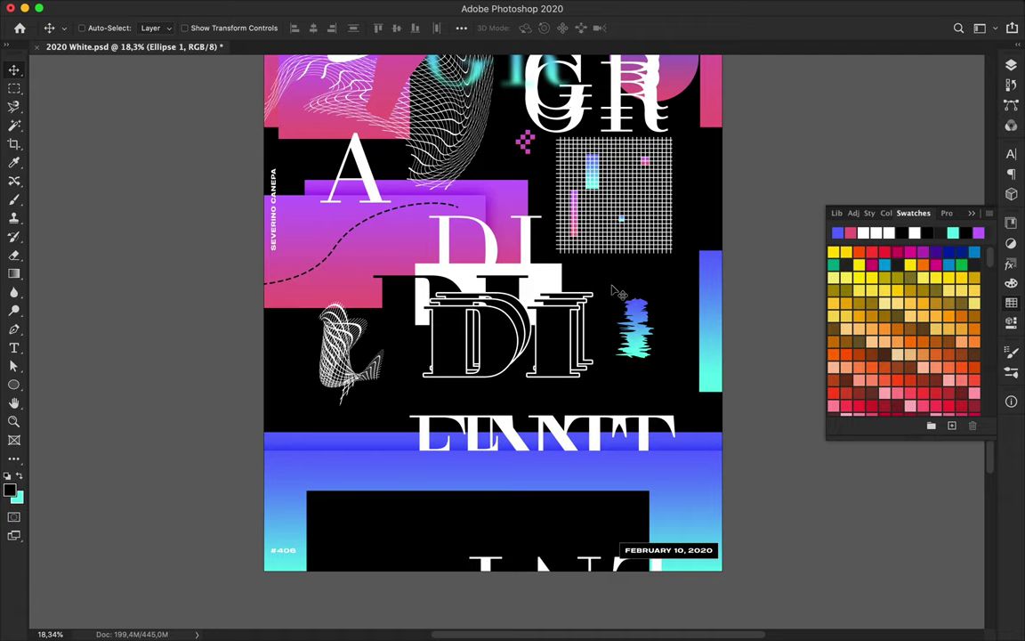
left_click_drag(525, 445, 414, 407)
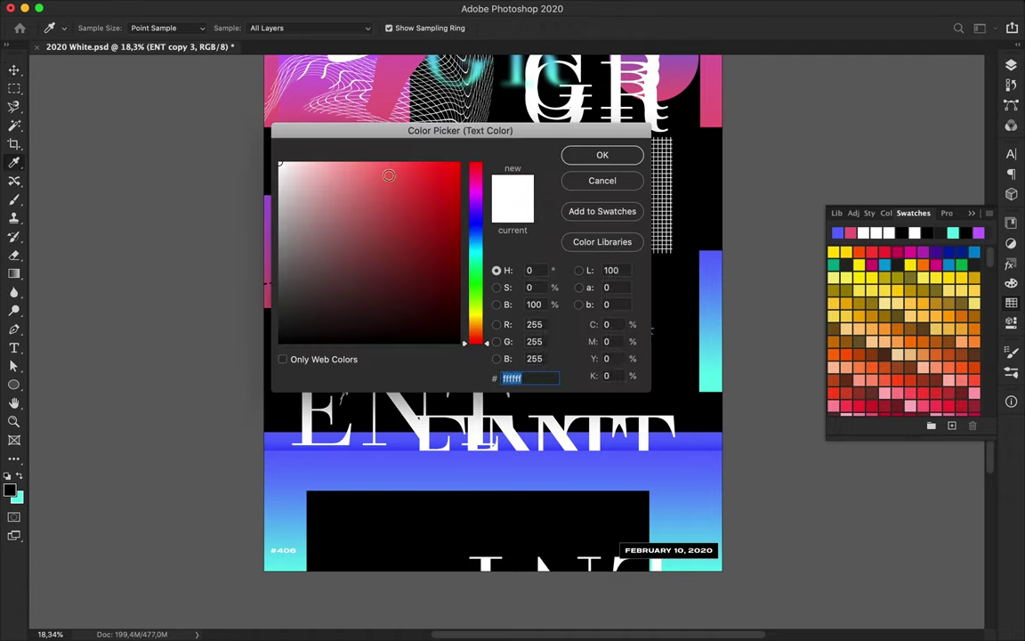
left_click(602, 156)
double_click(934, 194)
left_click(441, 151)
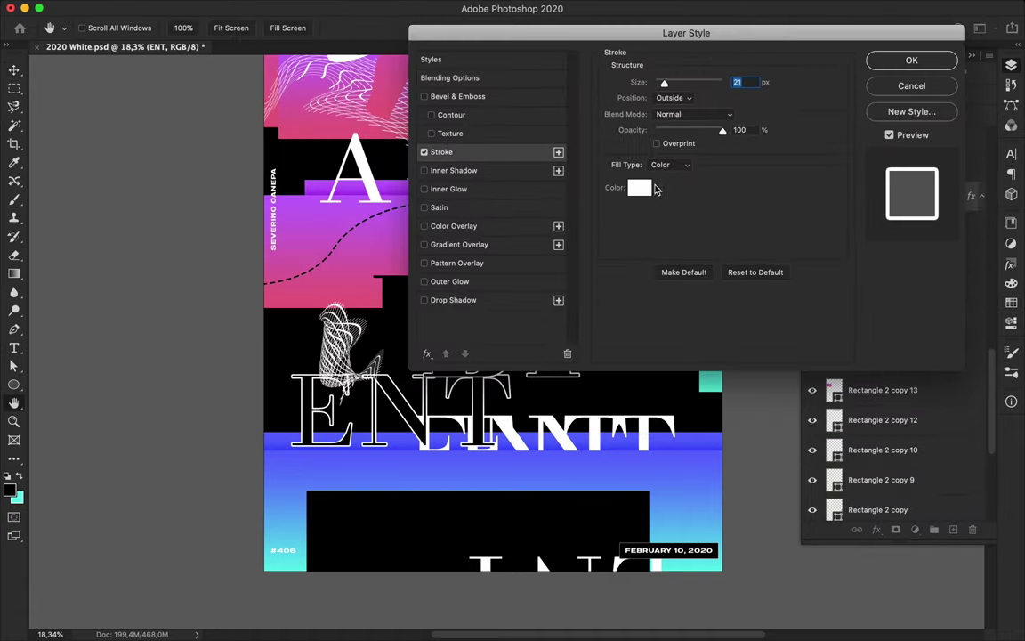
key("Return")
Enlarge the outlined ENT to about double size and place it lower on the poster
key("ctrl+t")
left_click_drag(515, 416, 742, 531)
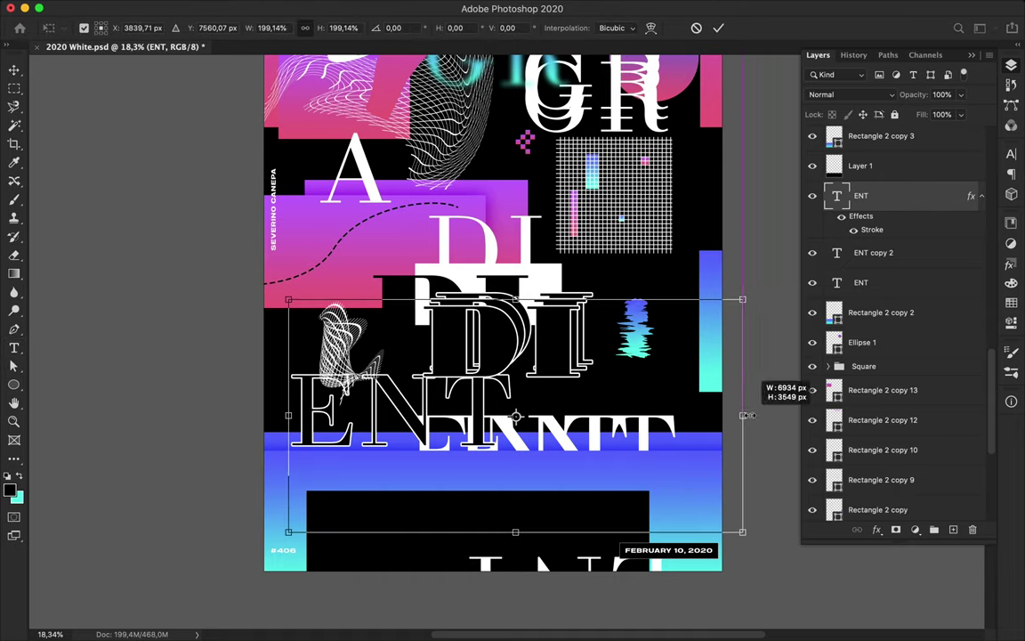
key("Return")
key("v")
left_click_drag(672, 402, 652, 403)
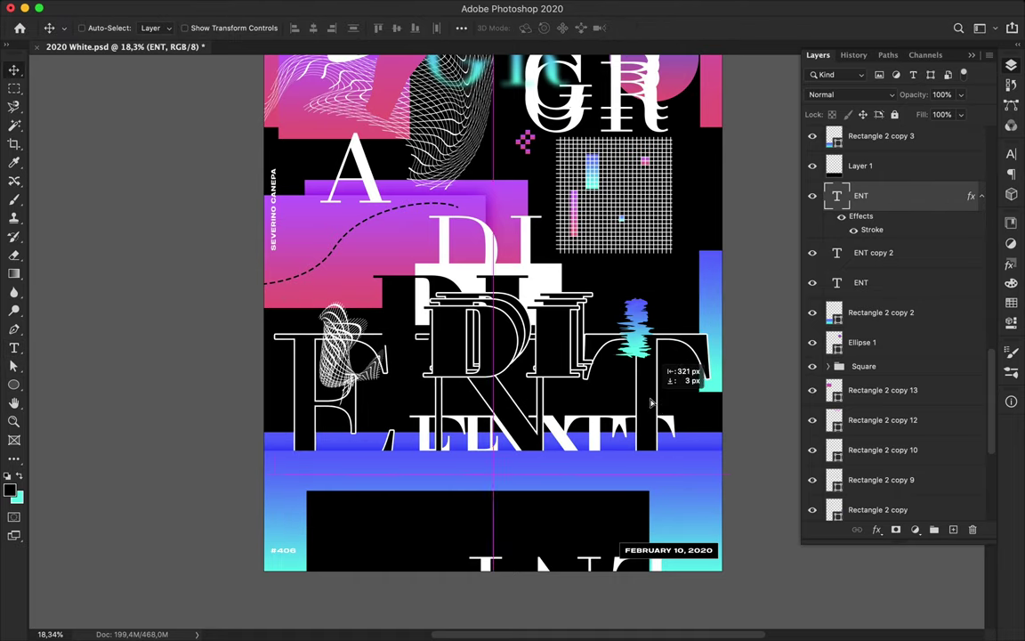
left_click(981, 196)
mouse_move(943, 195)
left_mouse_down()
mouse_move(918, 403)
mouse_move(903, 247)
left_mouse_up()
left_click_drag(685, 350, 686, 400)
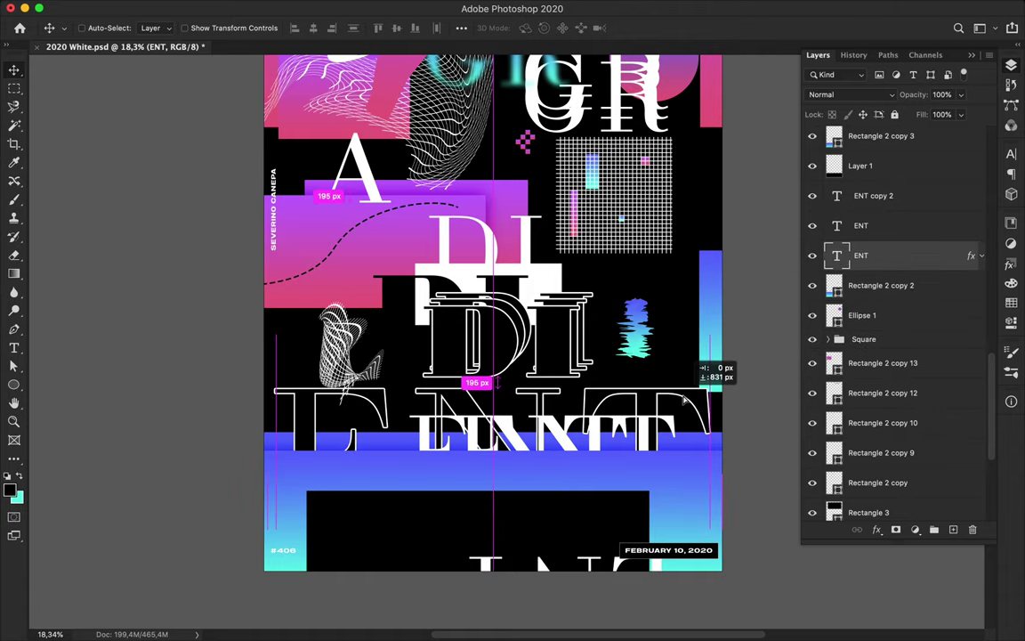
Raise the bottom ENT copy above the black rectangle and shrink it to about 91%
scroll(691, 402, "down", 2)
left_click_drag(614, 342, 619, 347)
mouse_move(881, 255)
left_mouse_down()
mouse_move(876, 135)
mouse_move(872, 165)
left_mouse_up()
key("ctrl+bracketright")
key("ctrl+bracketright")
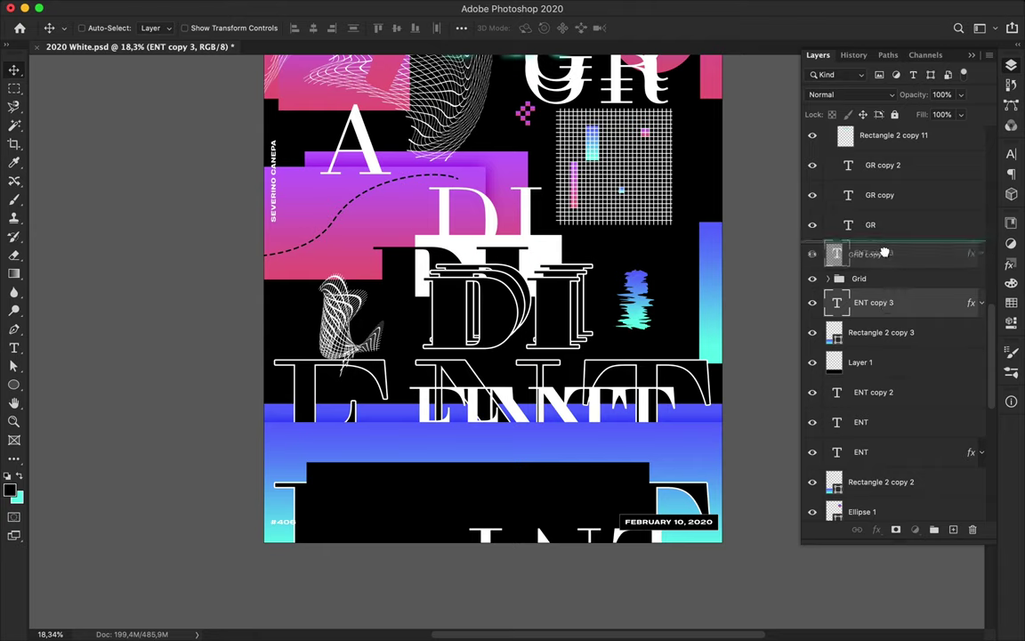
key("ctrl+bracketright")
key("ctrl+bracketright")
key("ctrl+bracketright")
key("ctrl+bracketright")
key("ctrl+bracketright")
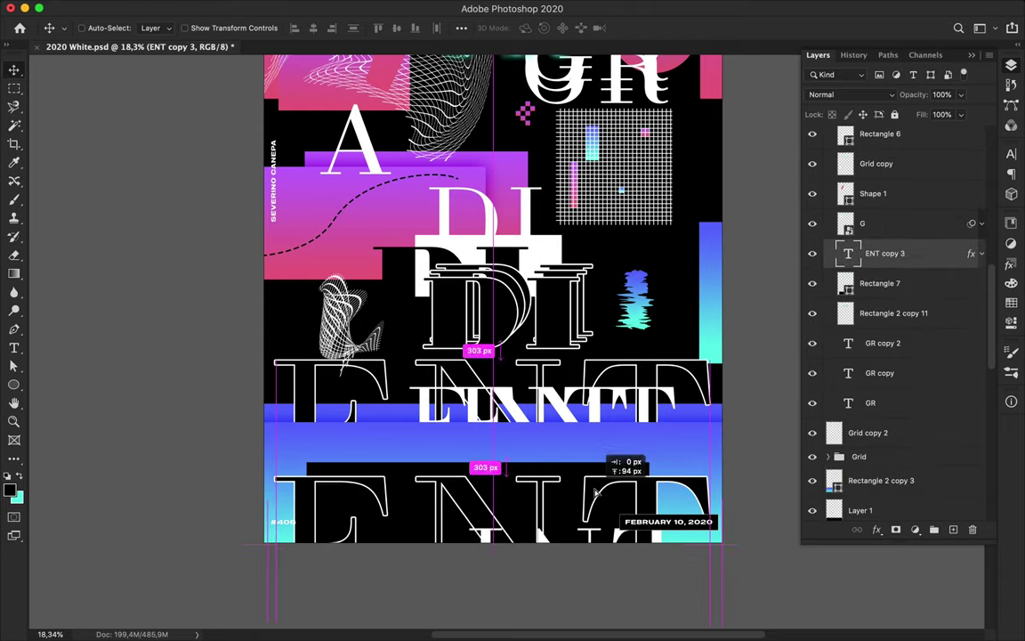
key("ctrl+t")
left_click_drag(494, 453, 494, 462)
key("Return")
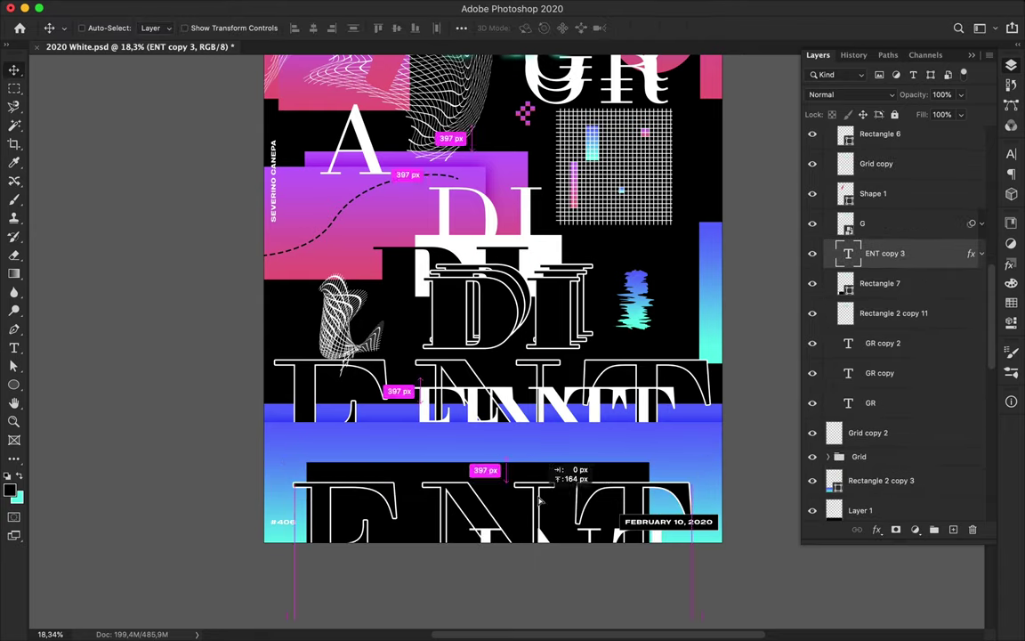
left_click(461, 28)
left_click(628, 347, "ctrl")
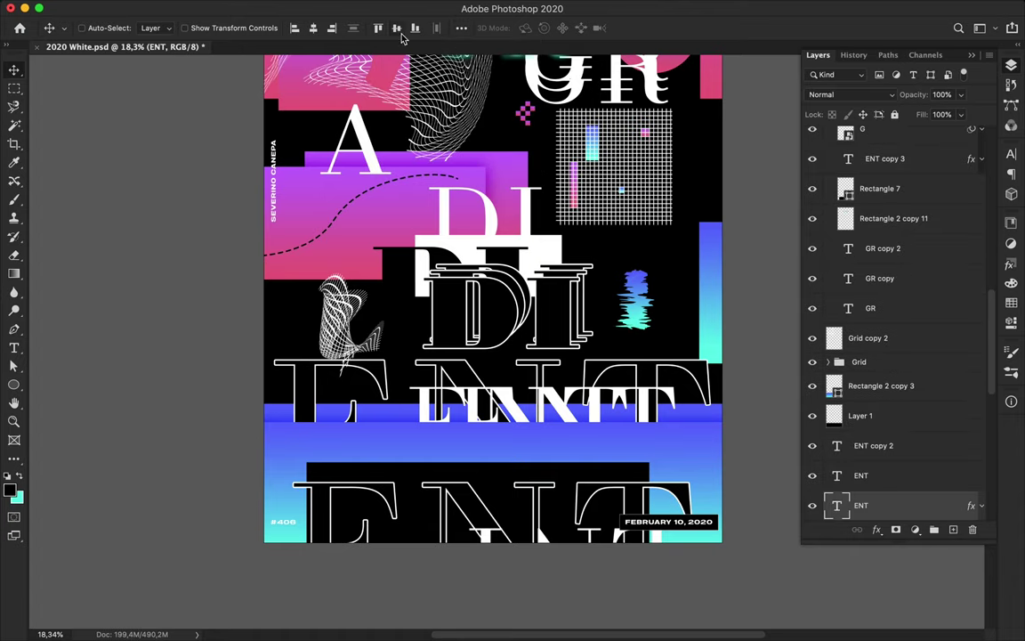
scroll(534, 312, "up", 5)
Duplicate the blue gradient rectangle and stretch the copy across the centre
scroll(514, 294, "up", 2)
left_click_drag(710, 395, 634, 356)
key("ctrl+t")
left_click_drag(605, 285, 436, 285)
key("Return")
Make an elliptical selection over the centre and clip the gradient rectangle into the circle
key("m")
right_click(14, 88)
left_click(72, 93)
left_click_drag(452, 216, 652, 398)
key("BackSpace")
left_click(618, 220)
right_click(941, 505)
left_click(805, 291)
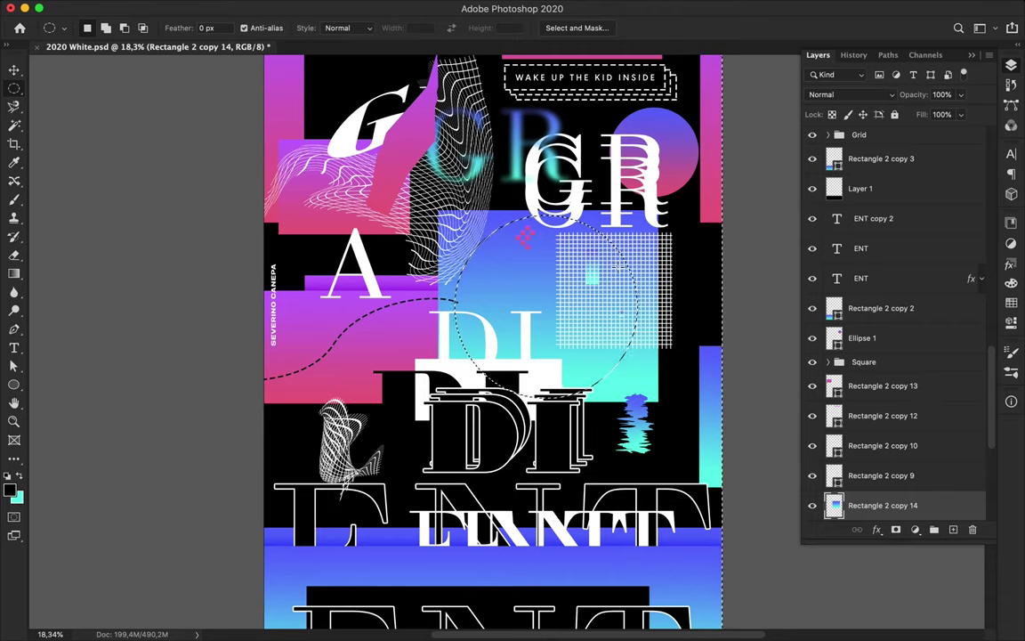
key("ctrl+d")
Move the gradient layer down below Rectangle 2 copy 7 in the layer stack
key("v")
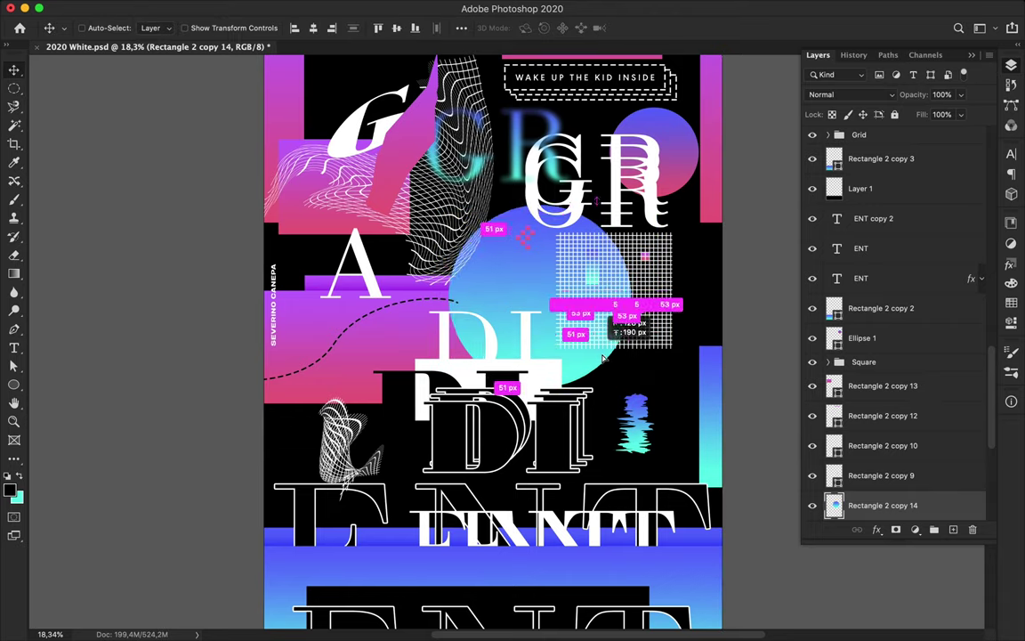
left_click_drag(881, 505, 908, 440)
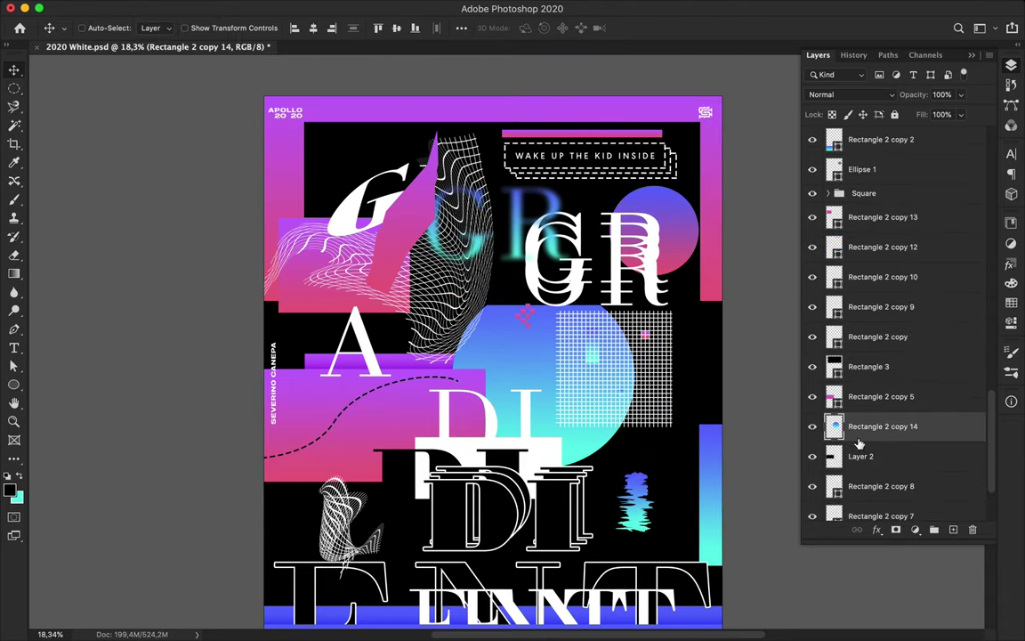
left_click_drag(828, 426, 813, 486)
scroll(925, 428, "down", 3)
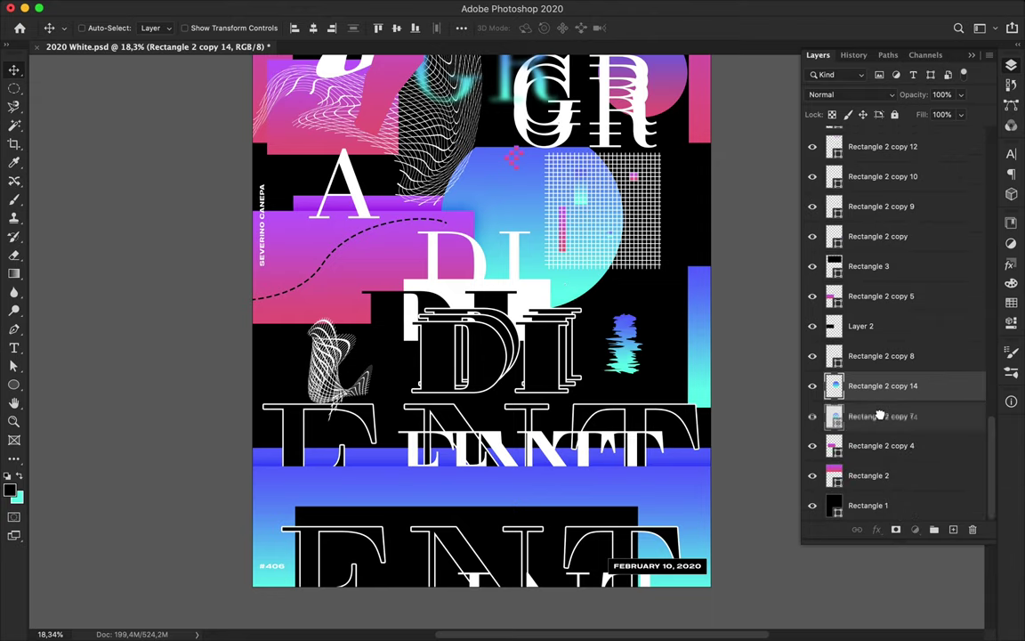
left_click_drag(881, 387, 886, 427)
scroll(563, 279, "up", 2)
scroll(562, 279, "up", 2)
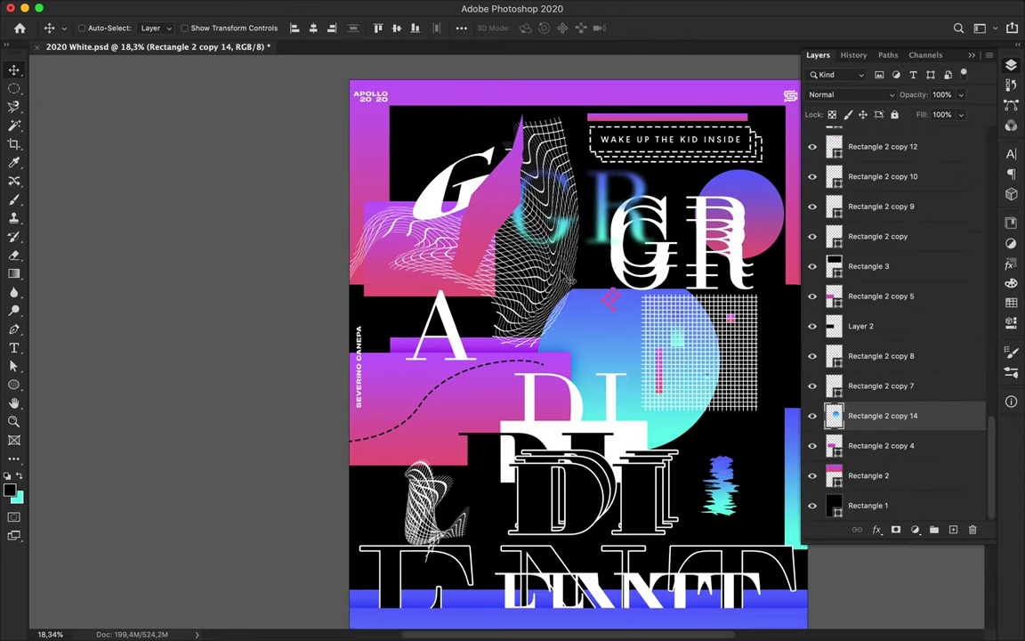
scroll(563, 279, "down", 3)
scroll(563, 279, "up", 1)
scroll(584, 417, "down", 1)
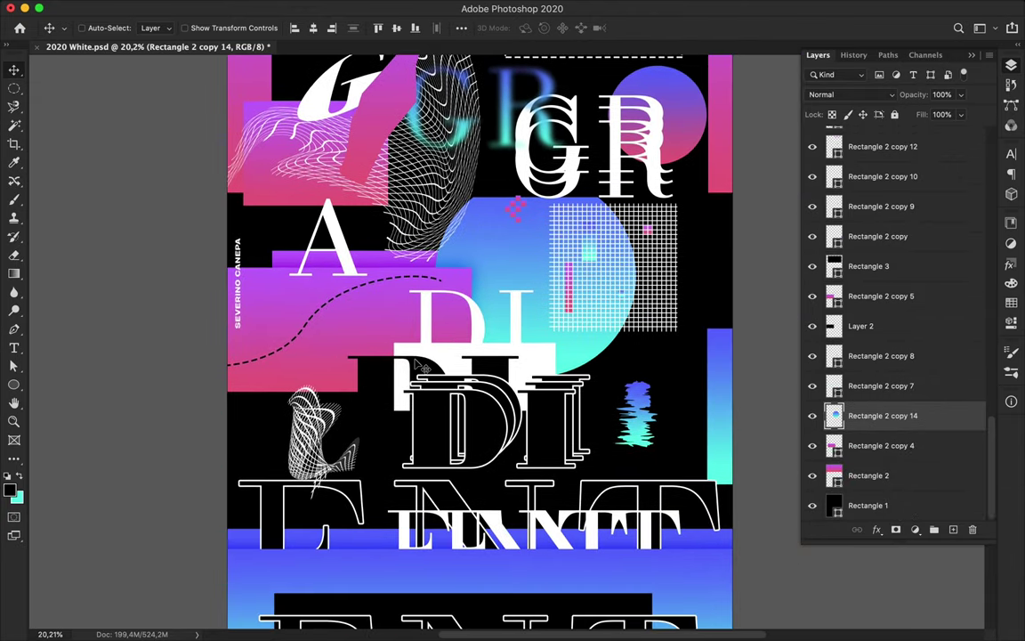
scroll(585, 418, "down", 1)
scroll(438, 368, "down", 4)
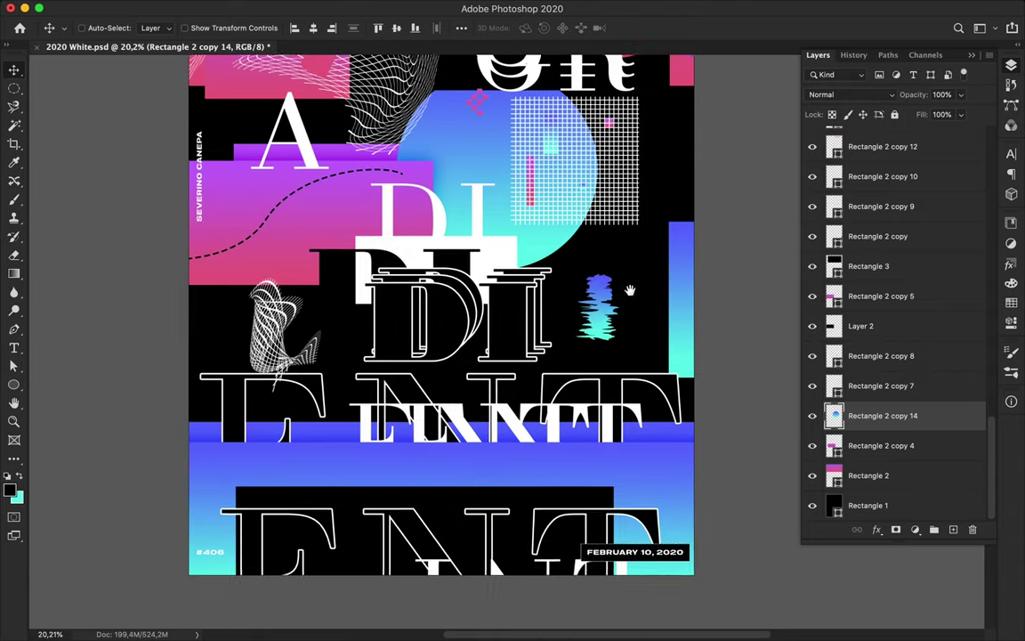
Draw a wide rectangle on the bottom gradient band, replacing an ellipse attempt
key("m")
key("u")
left_click_drag(657, 464, 657, 464)
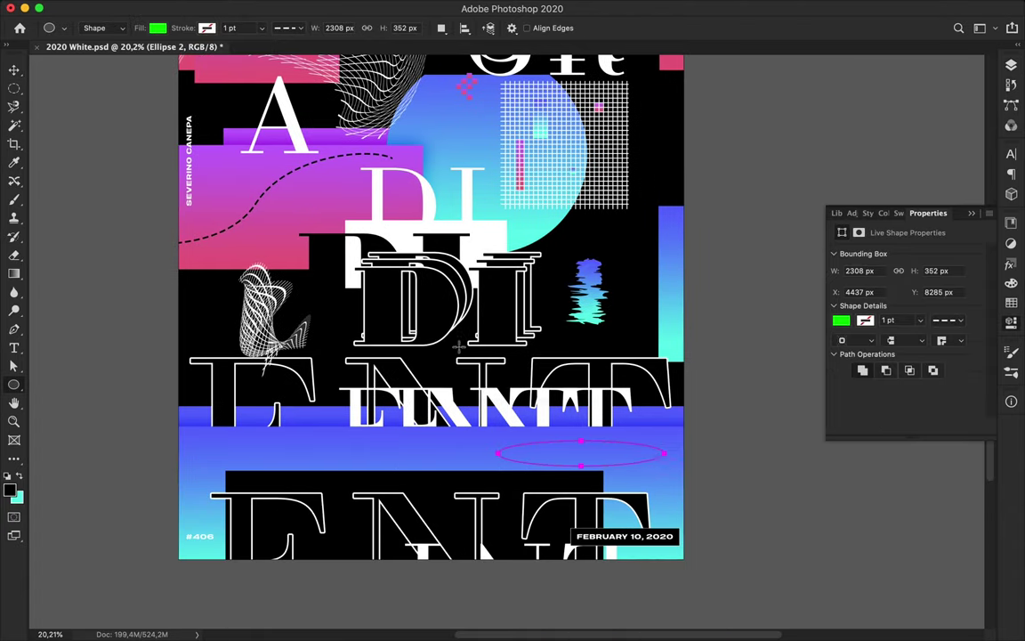
key("ctrl+z")
right_click(13, 385)
left_click(62, 383)
left_click_drag(529, 438, 670, 461)
Give the rectangle no fill and a dashed stroke, and move its layer below ENT
left_click(158, 27)
left_click(74, 55)
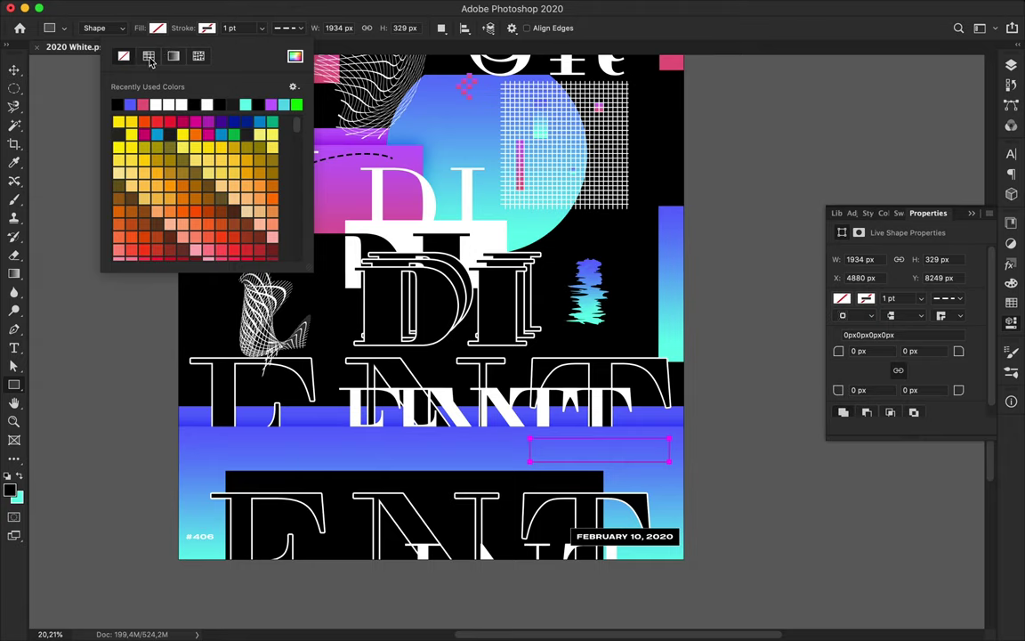
left_click(247, 28)
left_click(1011, 66)
left_click_drag(869, 417, 889, 173)
Duplicate the dashed rectangle, move the copy left, and make its stroke black
key("a")
scroll(888, 354, "up", 5)
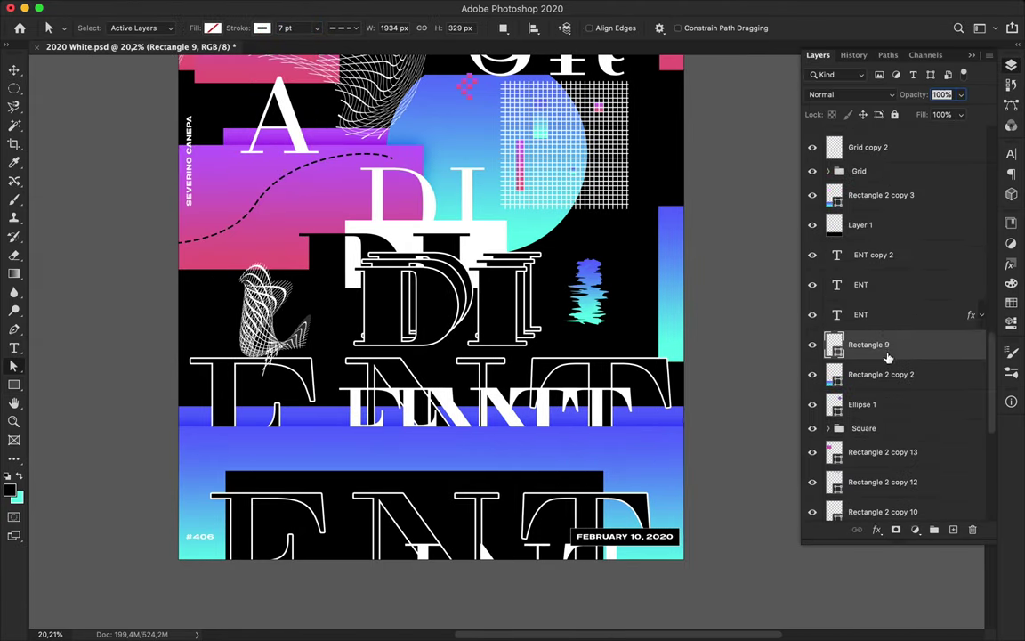
left_click_drag(868, 342, 869, 182)
key("v")
left_click_drag(611, 452, 283, 452)
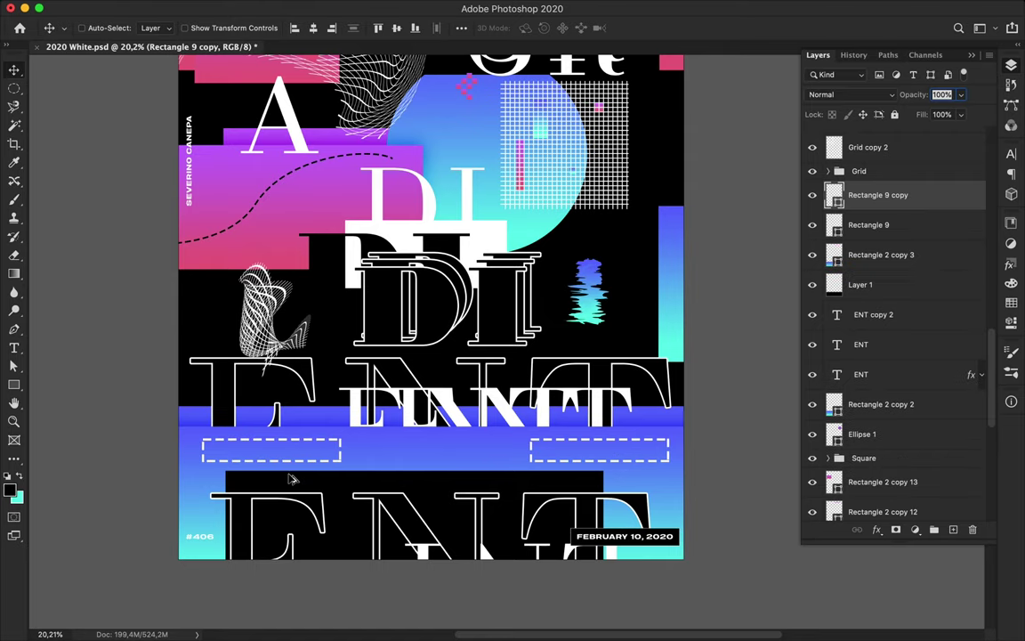
key("a")
left_click(211, 27)
key("Escape")
Draw a small black-filled rectangle near the left edge of the band
key("v")
scroll(238, 349, "up", 5)
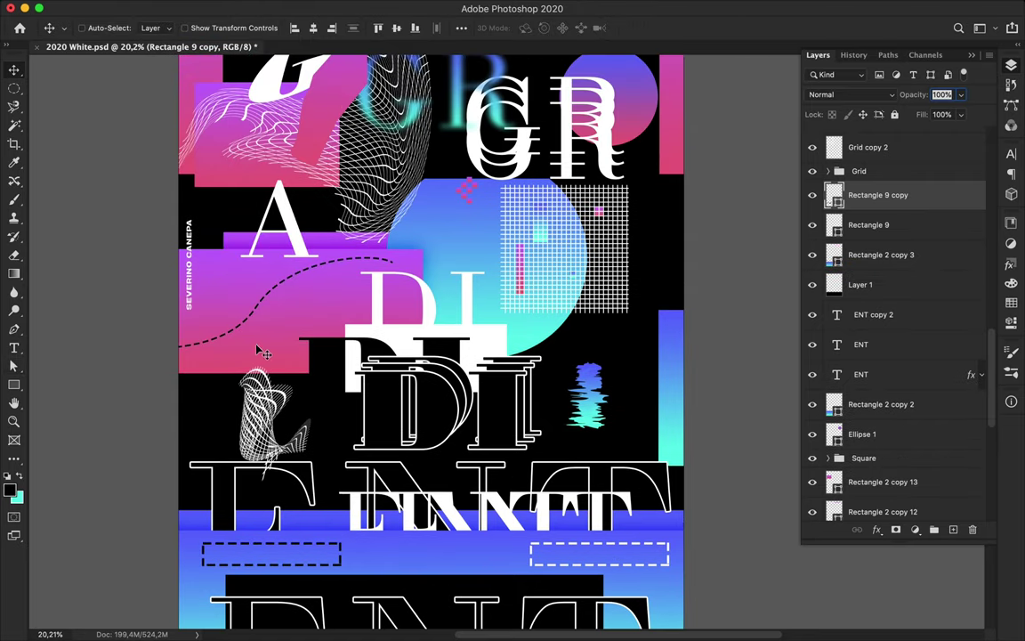
key("u")
left_click(207, 28)
left_click(67, 131)
key("Escape")
left_click_drag(211, 386, 225, 351)
left_click(158, 28)
left_click(68, 105)
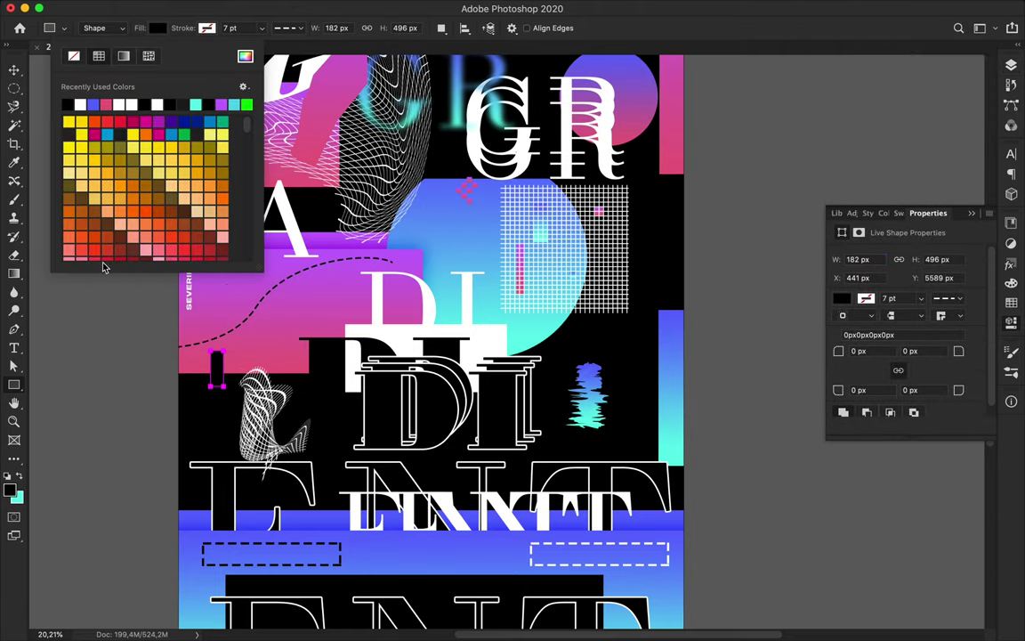
Draw thin black vertical bars along the left side of the poster
key("Escape")
left_click_drag(200, 311, 206, 534)
key("v")
scroll(142, 424, "up", 2)
scroll(143, 424, "up", 3)
scroll(150, 427, "up", 3)
key("u")
mouse_move(110, 373)
left_mouse_down()
mouse_move(109, 333)
mouse_move(93, 367)
left_mouse_up()
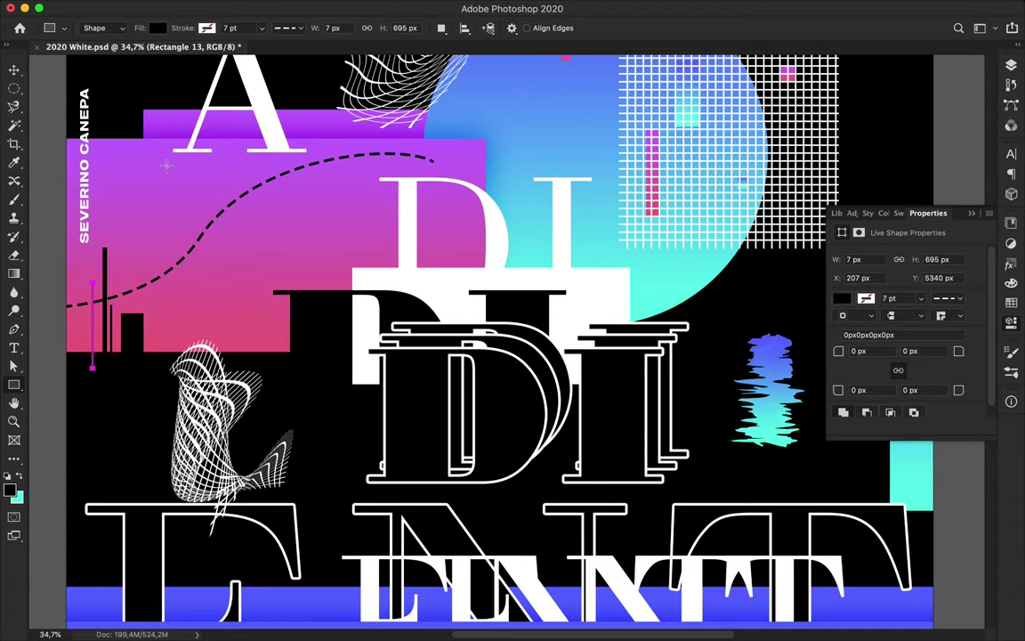
left_click_drag(124, 256, 102, 107)
Add a small black block on the right edge and a short bar between the dashed outlines
key("v")
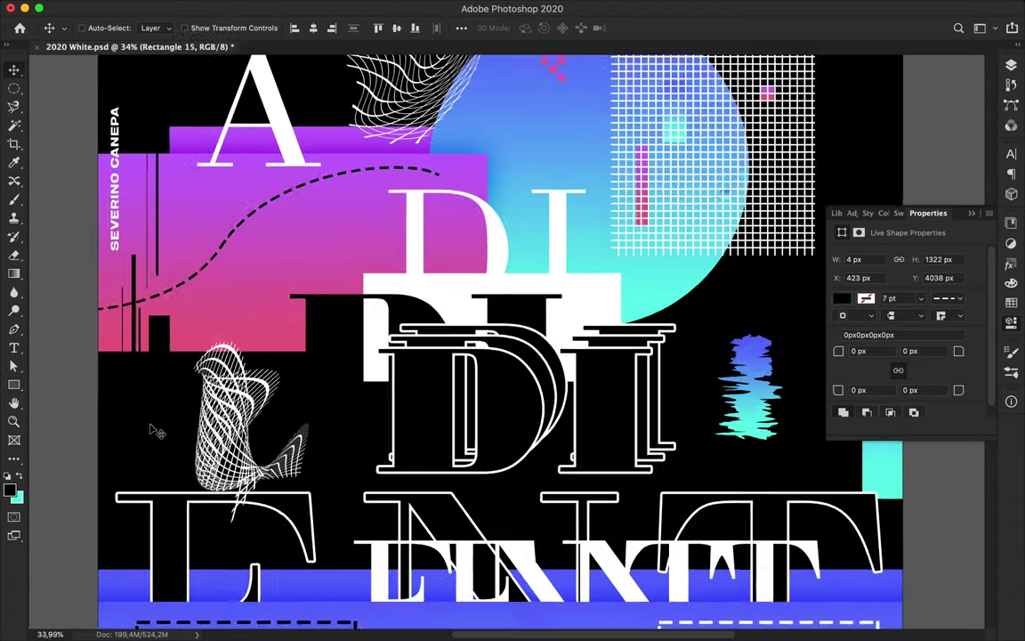
scroll(153, 430, "down", 3)
scroll(384, 244, "down", 1)
key("m")
key("u")
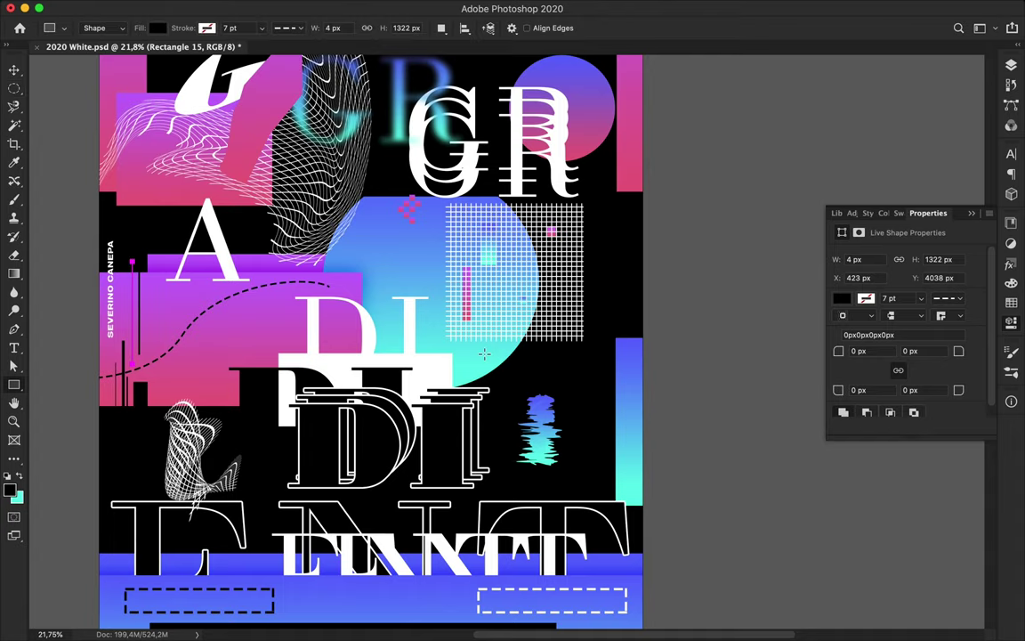
left_click_drag(626, 423, 627, 421)
scroll(468, 463, "down", 5)
scroll(467, 463, "left", 3)
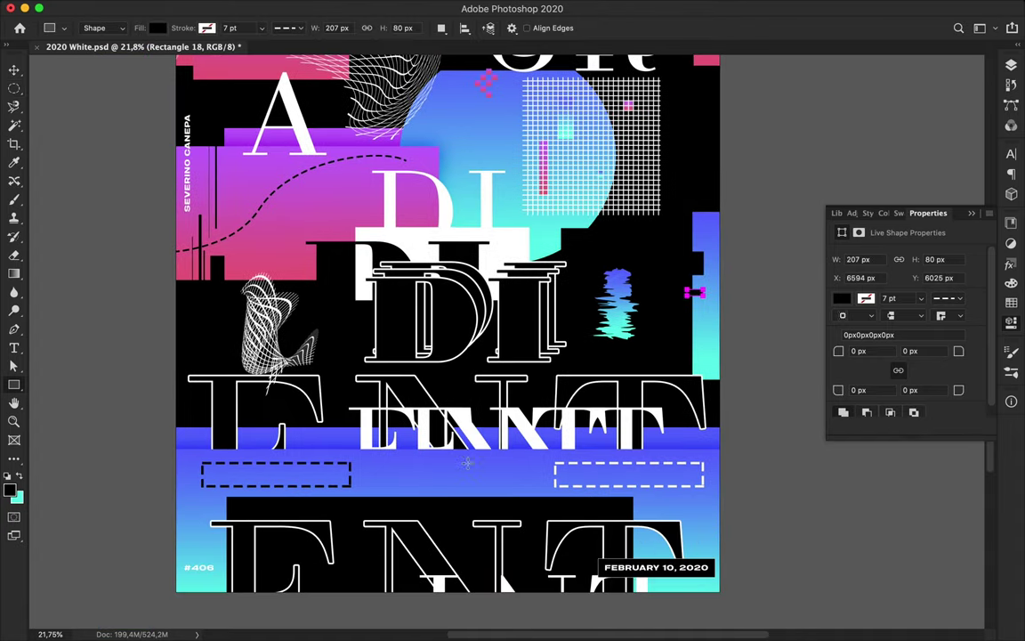
left_click_drag(419, 470, 420, 471)
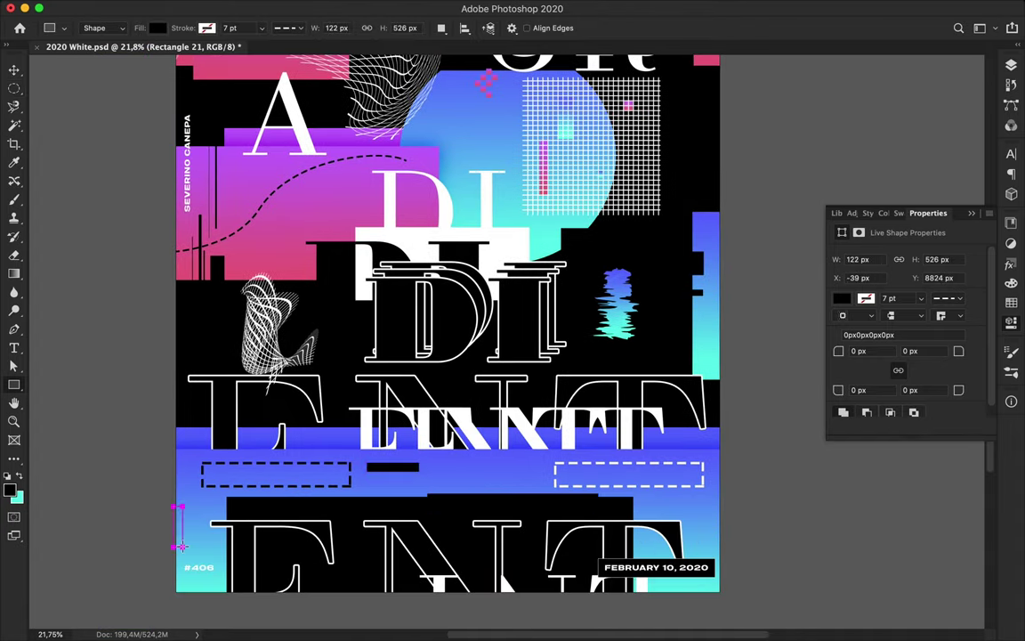
Add black blocks and long and tall bars near the top, then save the poster
scroll(180, 546, "up", 5)
scroll(179, 547, "up", 5)
left_click_drag(196, 221, 232, 240)
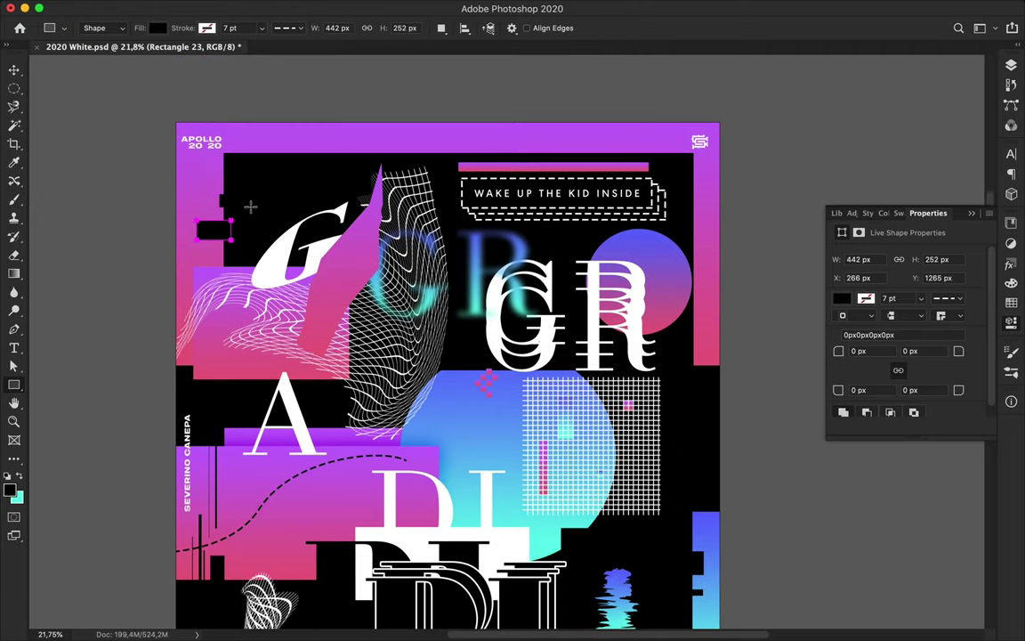
left_click_drag(189, 211, 205, 215)
left_click_drag(726, 230, 714, 283)
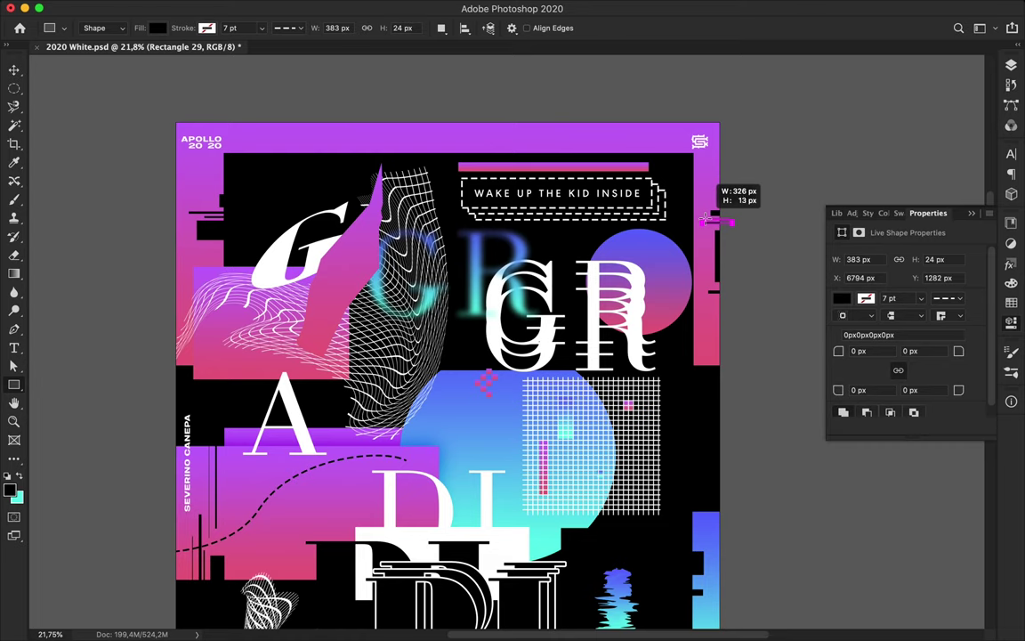
left_click_drag(703, 218, 705, 221)
key("v")
scroll(614, 350, "down", 5)
scroll(614, 350, "down", 3)
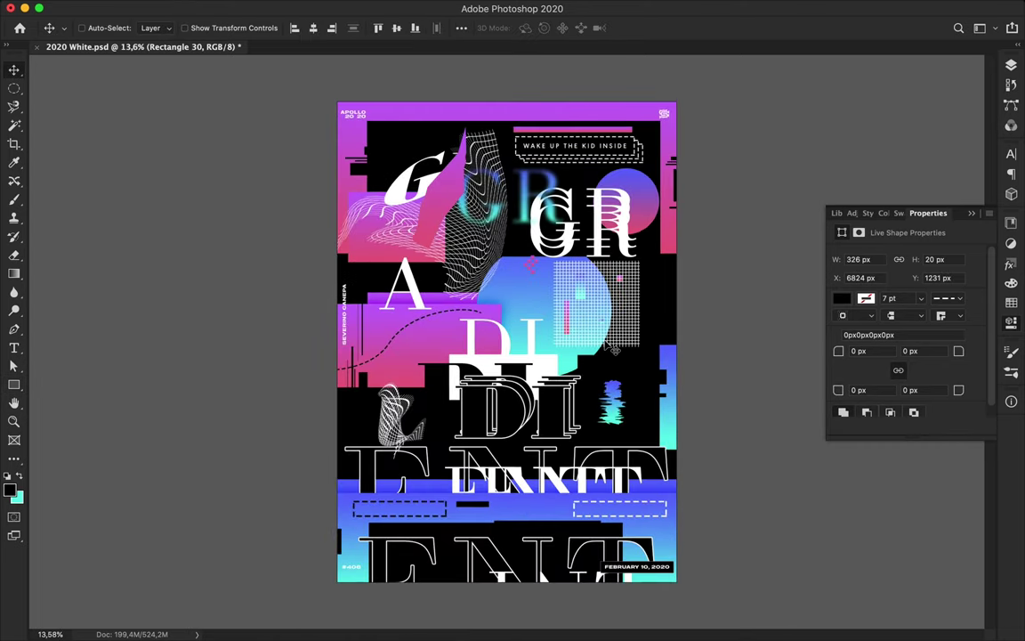
key("ctrl+s")
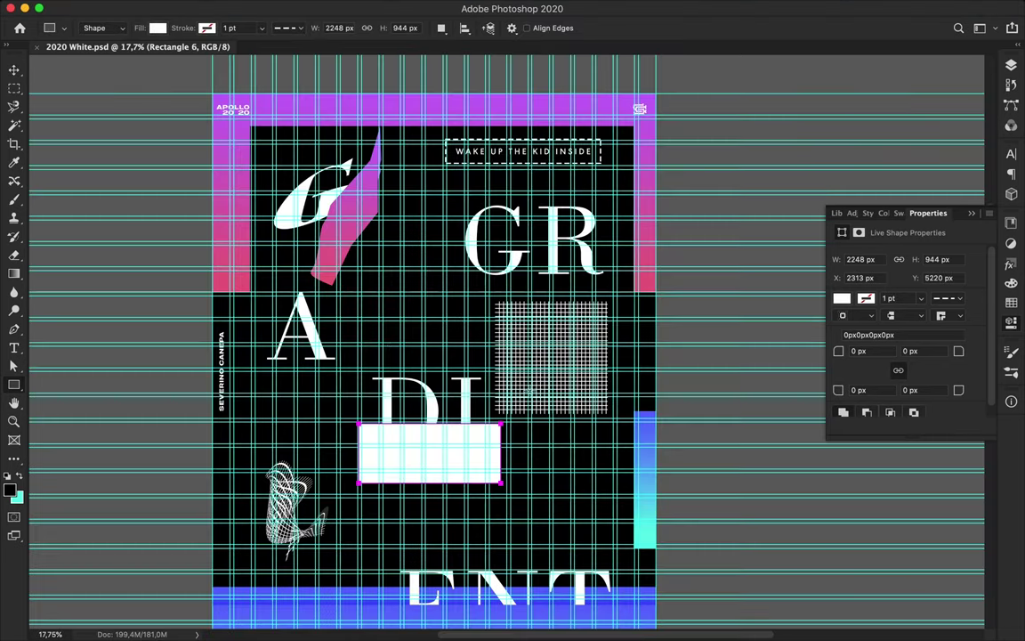
Nudge the black rectangle and resize it slightly shorter with Free Transform
scroll(441, 326, "up", 2)
scroll(436, 325, "up", 2)
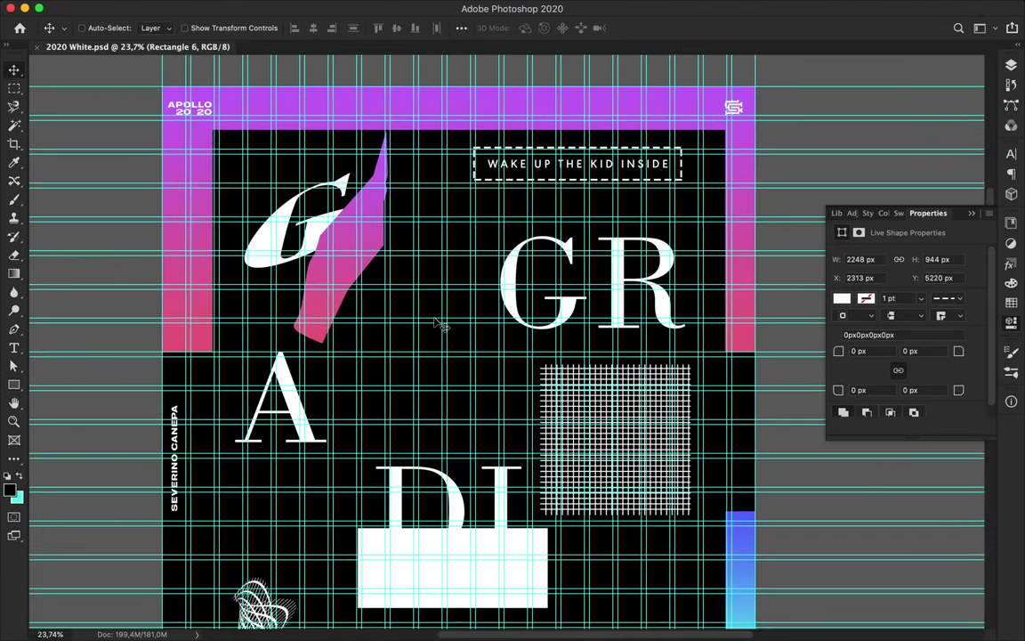
left_click_drag(457, 270, 464, 270)
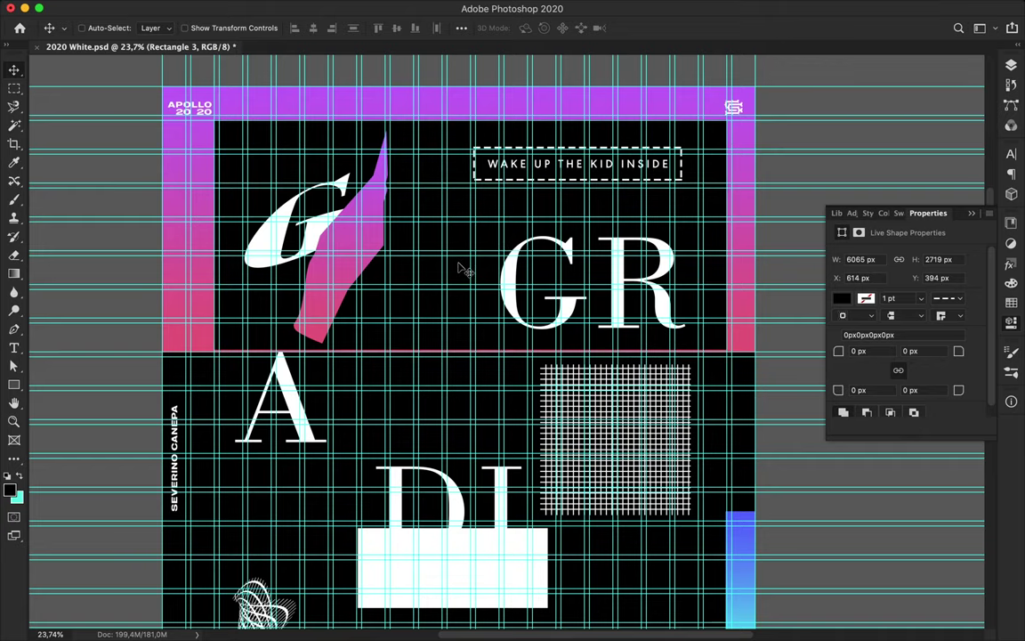
key("ctrl+t")
left_click_drag(408, 328, 407, 312)
scroll(427, 222, "down", 2)
scroll(436, 220, "down", 4)
Hide guides and place a black copy of DI inside the white block
key("ctrl+semicolon")
key("Return")
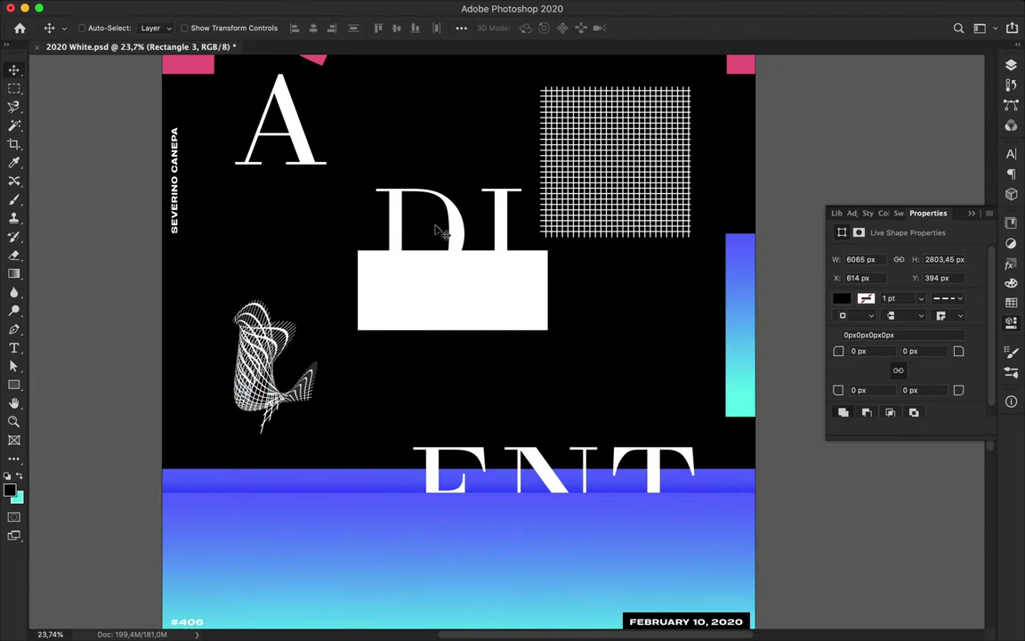
left_click_drag(458, 264, 457, 393)
key("t")
left_click(580, 27)
left_click(374, 352)
left_click(602, 154)
key("v")
Try moving a Title group copy, undo it, and collapse the Title groups
scroll(532, 335, "up", 3)
scroll(454, 308, "up", 3)
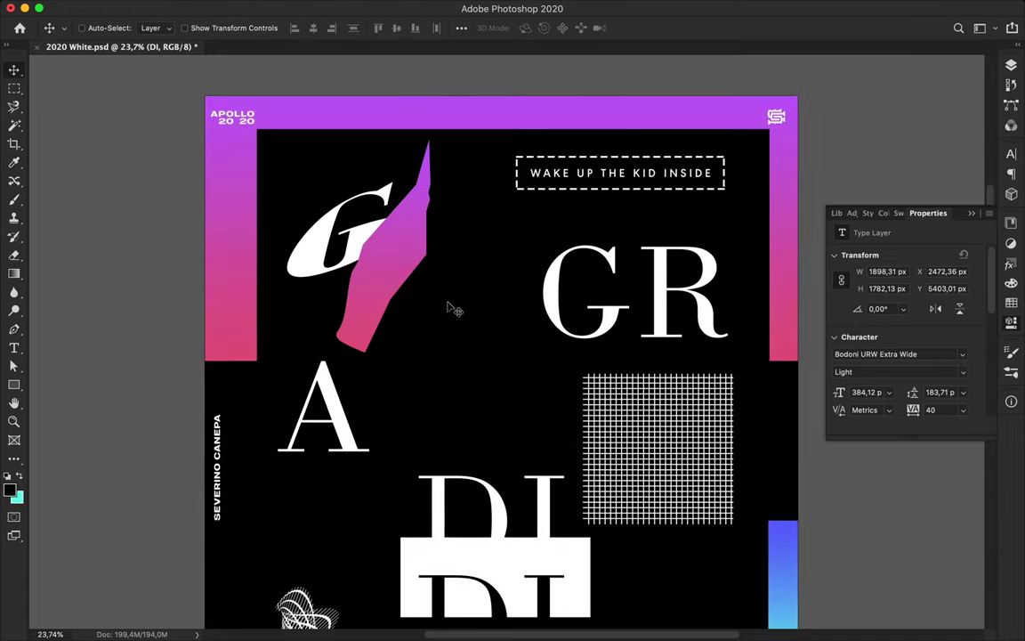
key("F7")
left_click(883, 264)
left_click_drag(712, 400, 480, 294)
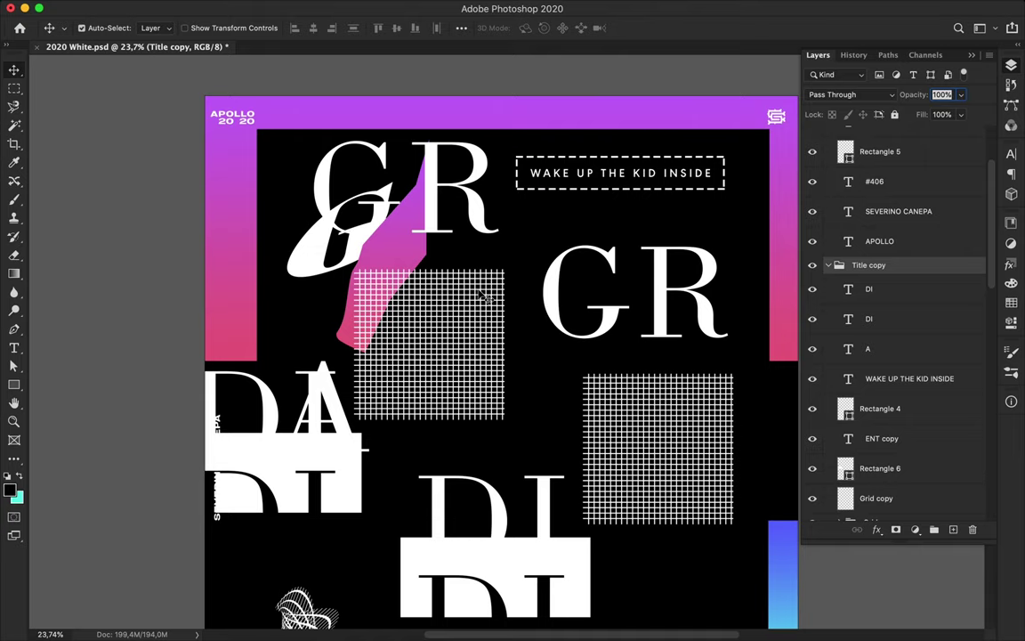
key("ctrl+z")
left_click(828, 264)
left_click(835, 282)
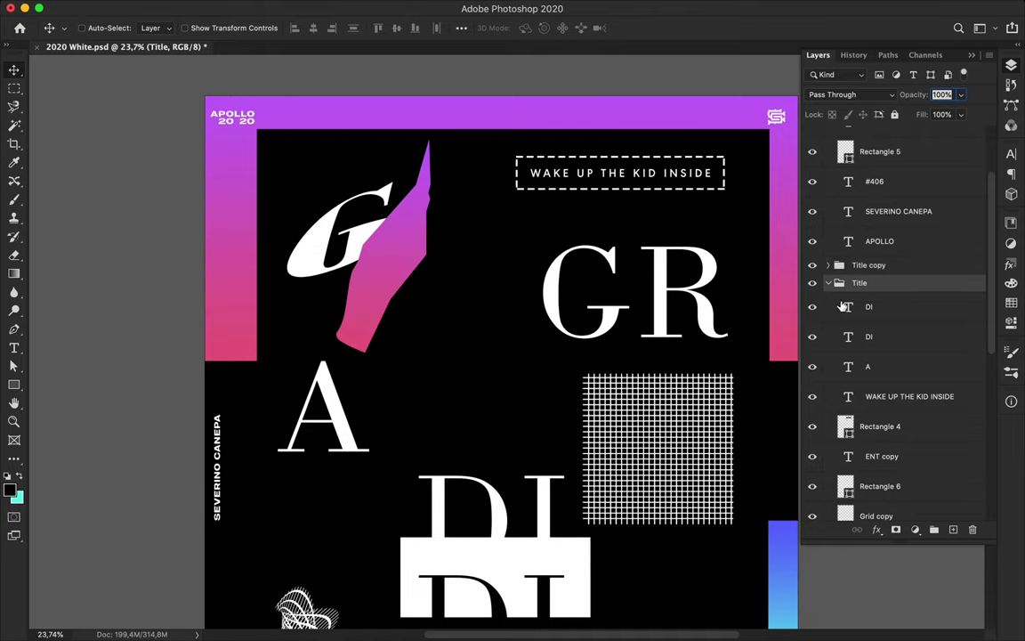
left_click(831, 238)
left_click(868, 221)
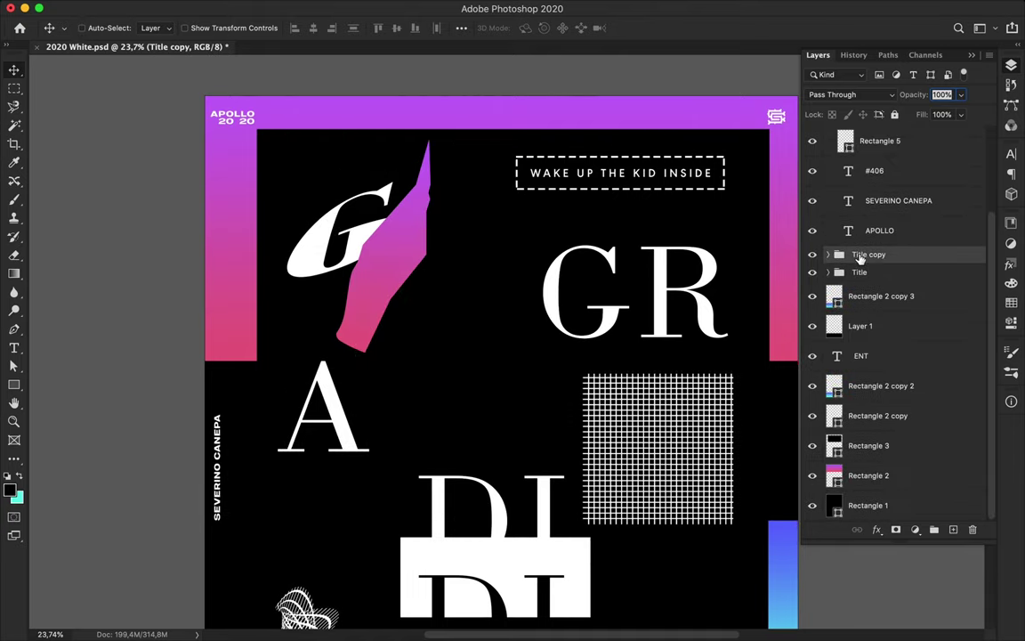
left_click(618, 373, "ctrl")
scroll(886, 372, "up", 5)
Move the Grid group below GR and place an offset copy of the grid square
left_click(868, 312)
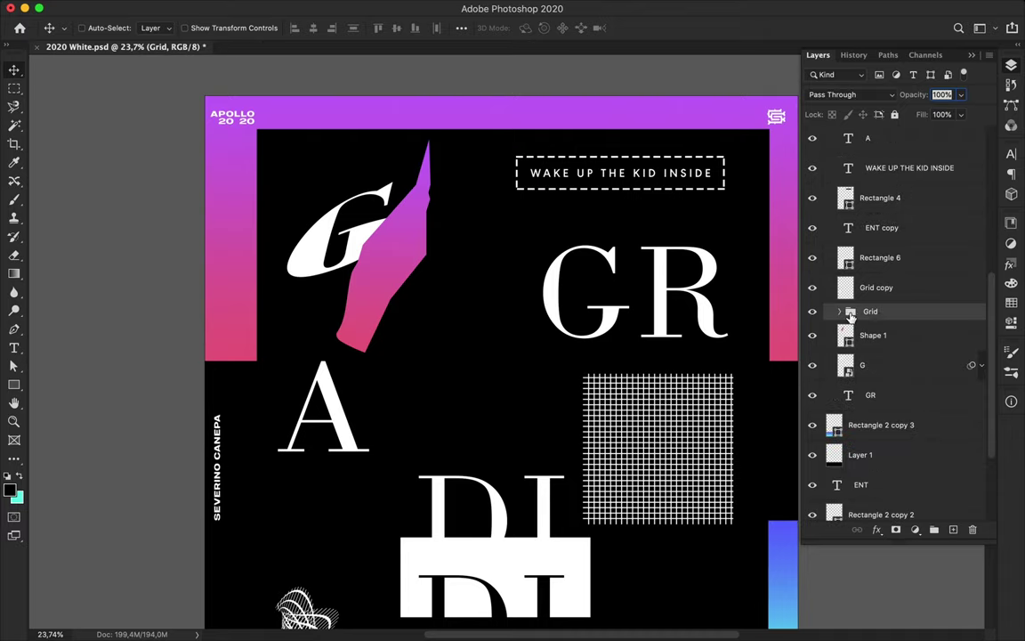
scroll(863, 267, "up", 5)
scroll(857, 200, "down", 3)
left_click_drag(873, 454, 875, 479)
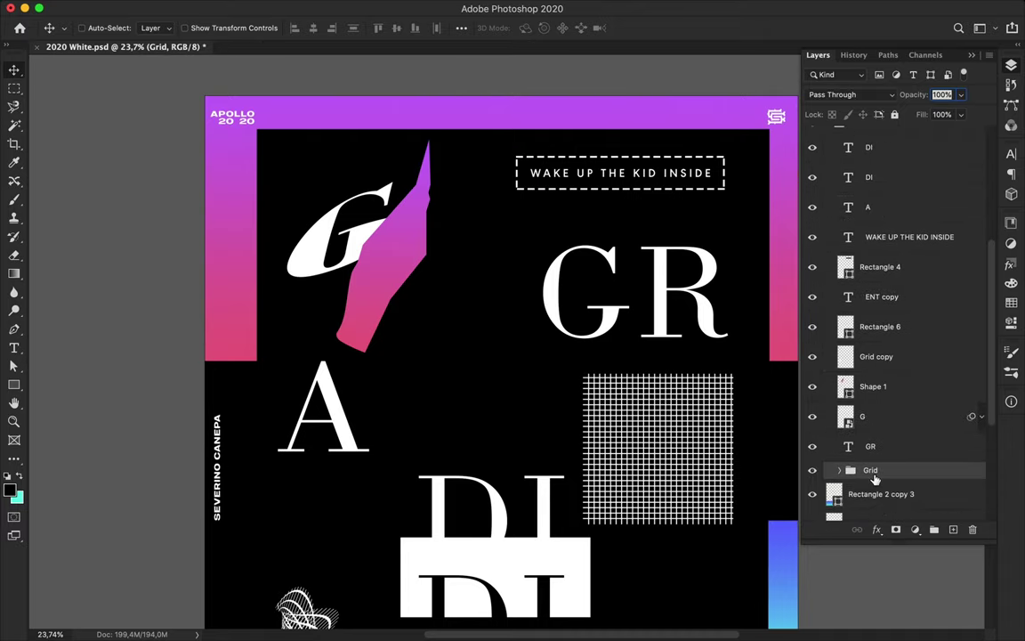
scroll(875, 407, "up", 10)
left_click(829, 134, "ctrl")
left_click_drag(673, 453, 490, 365)
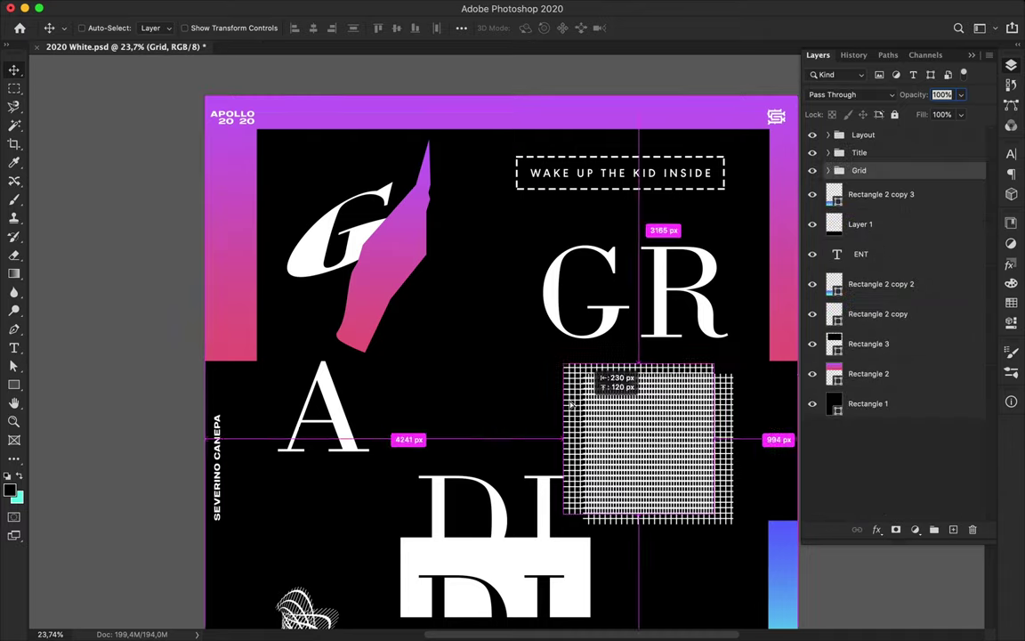
Enlarge the Grid copy 2 group with Free Transform
scroll(490, 365, "up", 3)
left_click(591, 359, "ctrl")
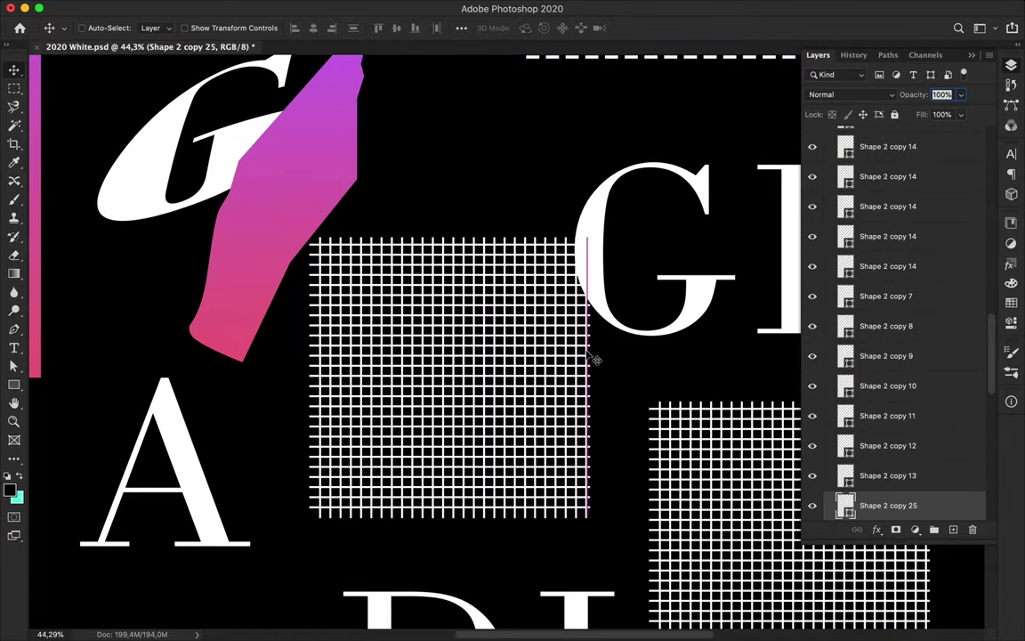
scroll(594, 359, "down", 2)
scroll(938, 244, "up", 5)
left_click(829, 170)
left_click(867, 170)
key("ctrl+t")
mouse_move(301, 206)
left_mouse_down()
mouse_move(271, 201)
mouse_move(214, 119)
left_mouse_up()
key("Return")
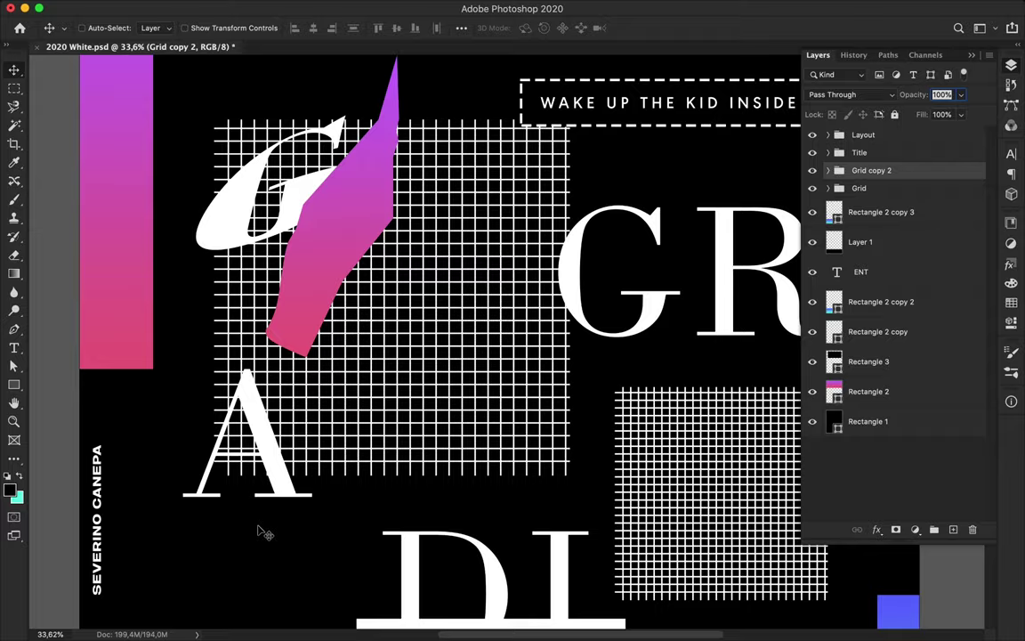
Merge Grid copy 2, warp it into a wave with Liquify, and move it beside the G
scroll(261, 531, "down", 3)
scroll(454, 387, "down", 1)
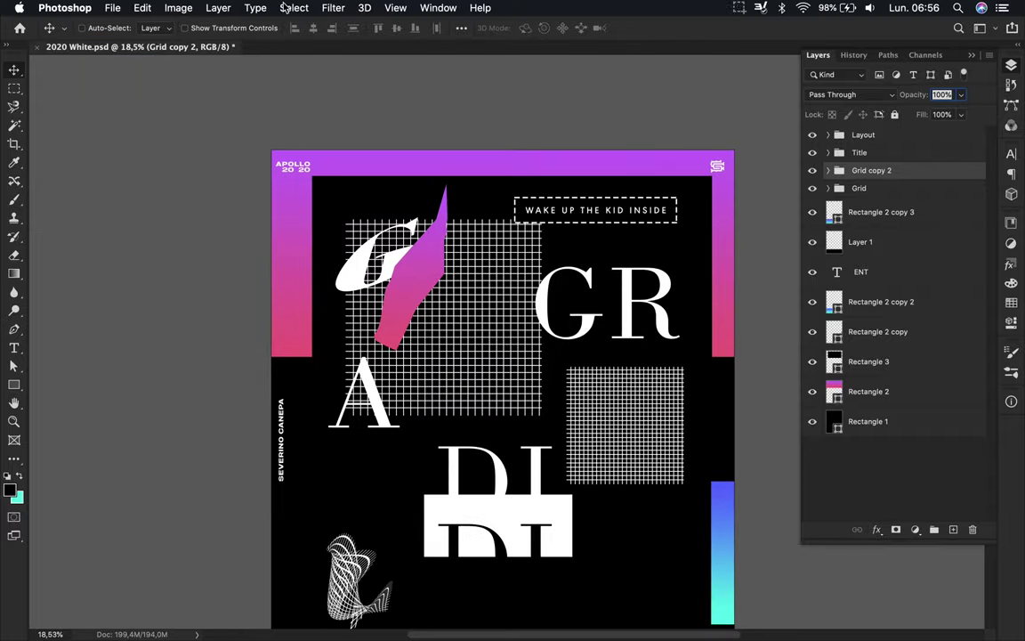
key("super+e")
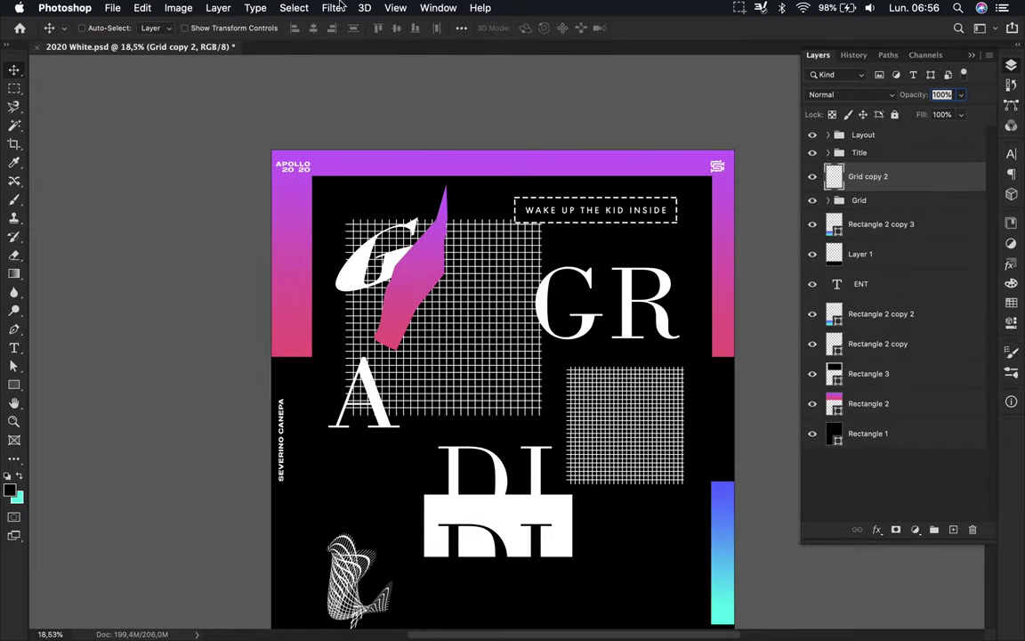
left_click(337, 7)
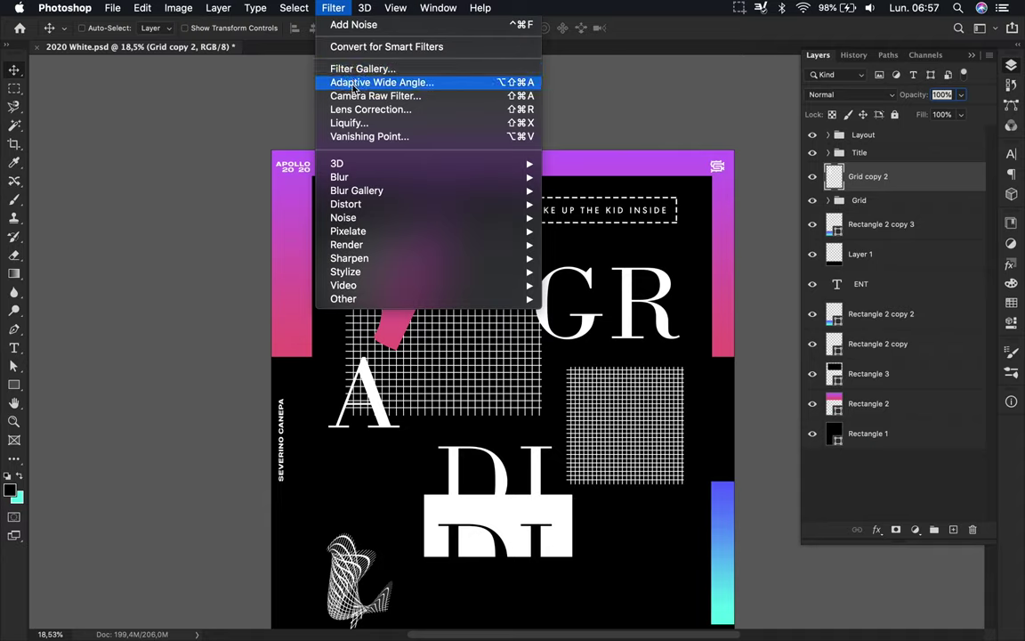
left_click(348, 122)
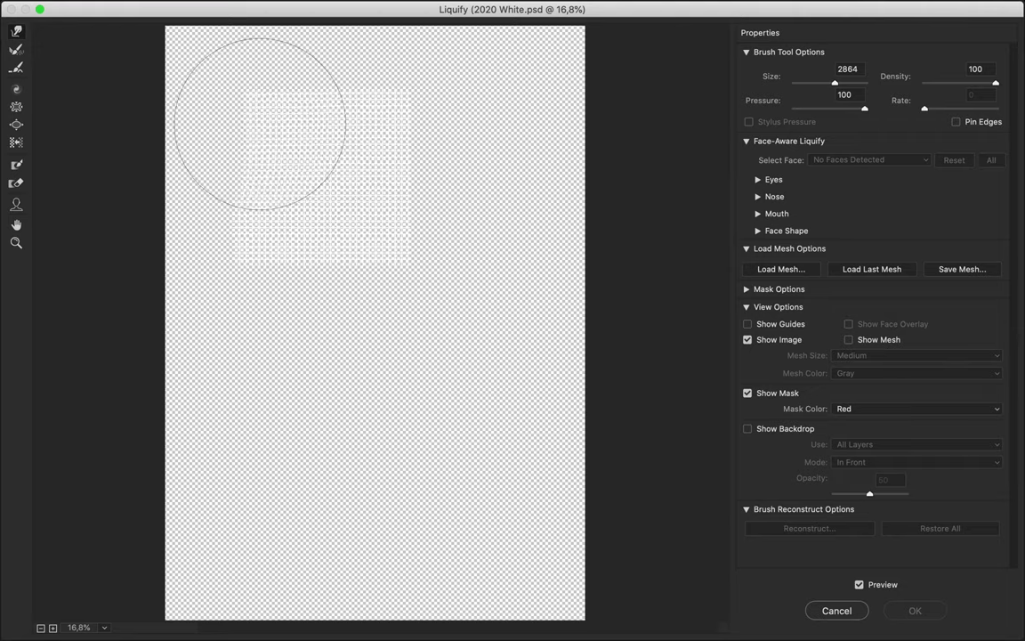
left_click_drag(259, 124, 373, 183)
mouse_move(287, 144)
left_mouse_down()
mouse_move(309, 336)
mouse_move(298, 184)
mouse_move(338, 251)
mouse_move(501, 238)
left_mouse_up()
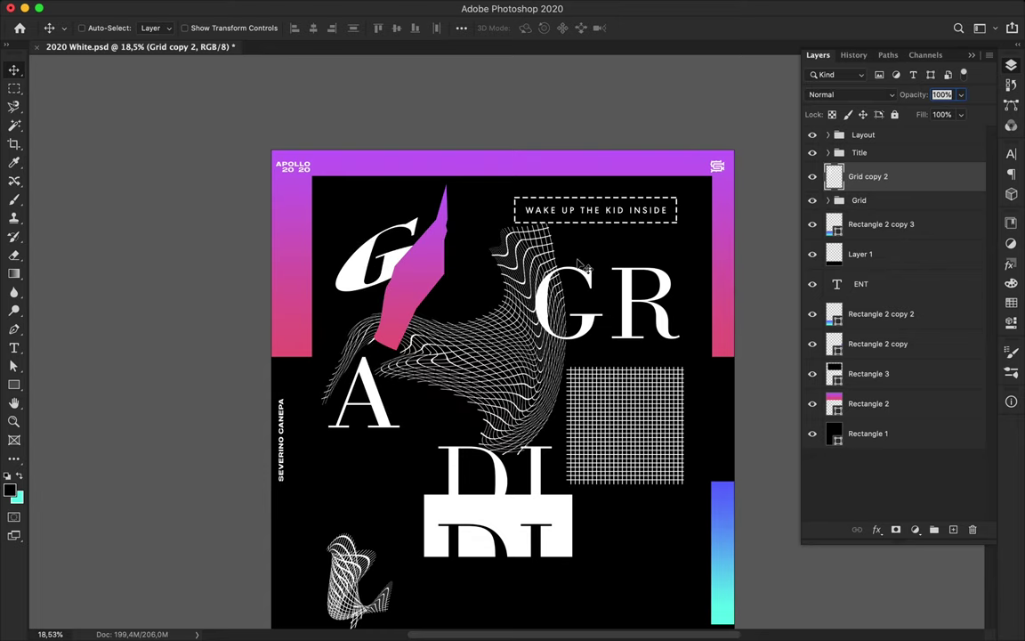
left_click_drag(481, 317, 467, 214)
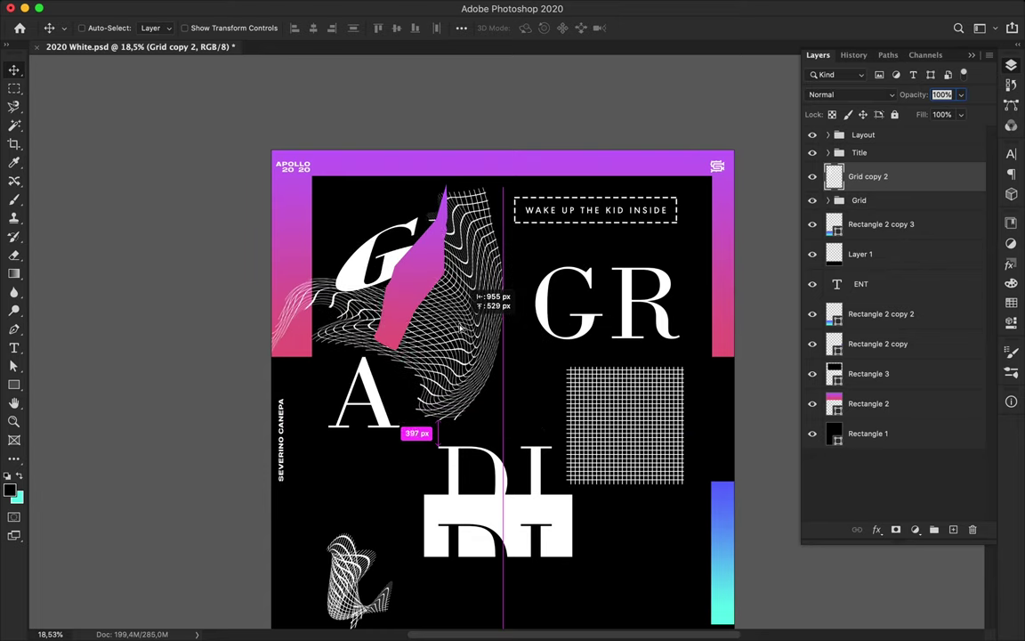
Try a gradient-filled rectangle over the A and DI, then delete it
scroll(463, 320, "up", 2)
scroll(464, 332, "down", 3)
scroll(458, 337, "down", 1)
scroll(445, 347, "down", 3)
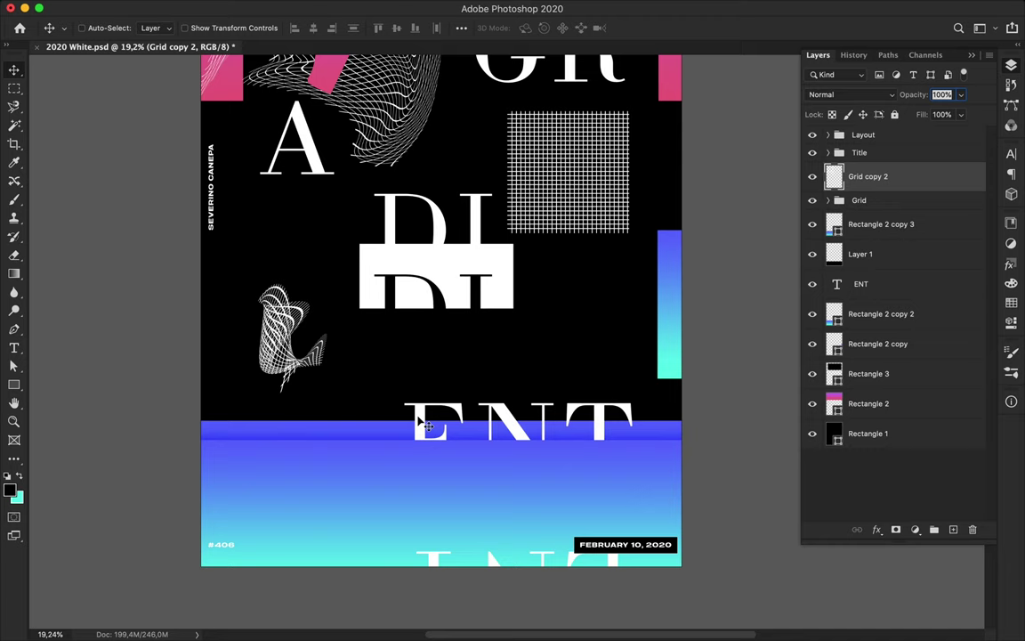
scroll(384, 383, "up", 3)
key("u")
left_click_drag(250, 266, 452, 351)
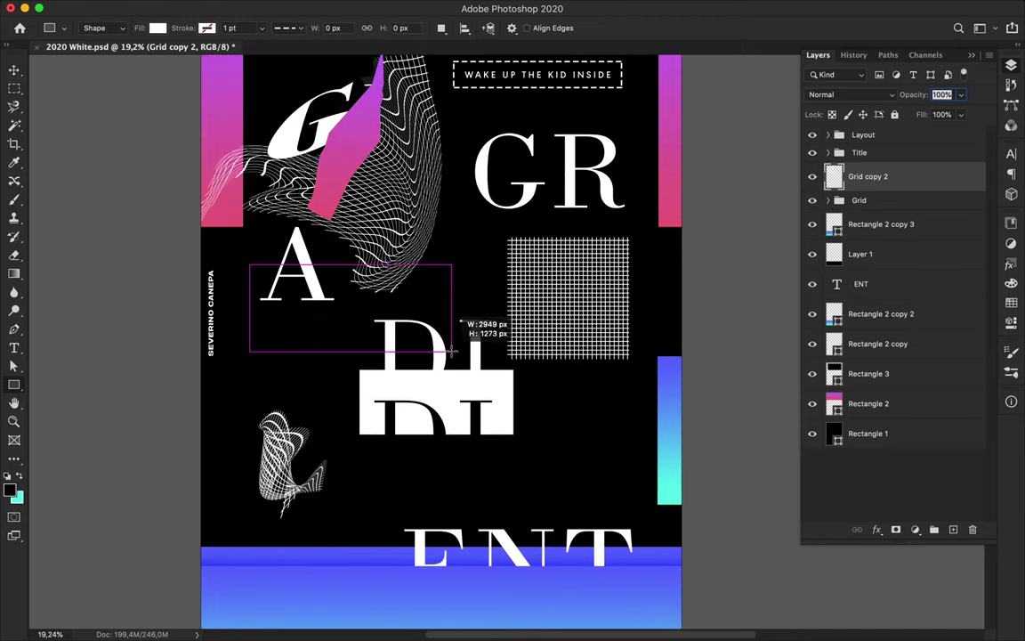
key("a")
left_click(212, 28)
left_click(152, 55)
left_click(408, 282)
key("Delete")
Duplicate the pink gradient bar and shrink the copy to sit behind the A and DI
key("v")
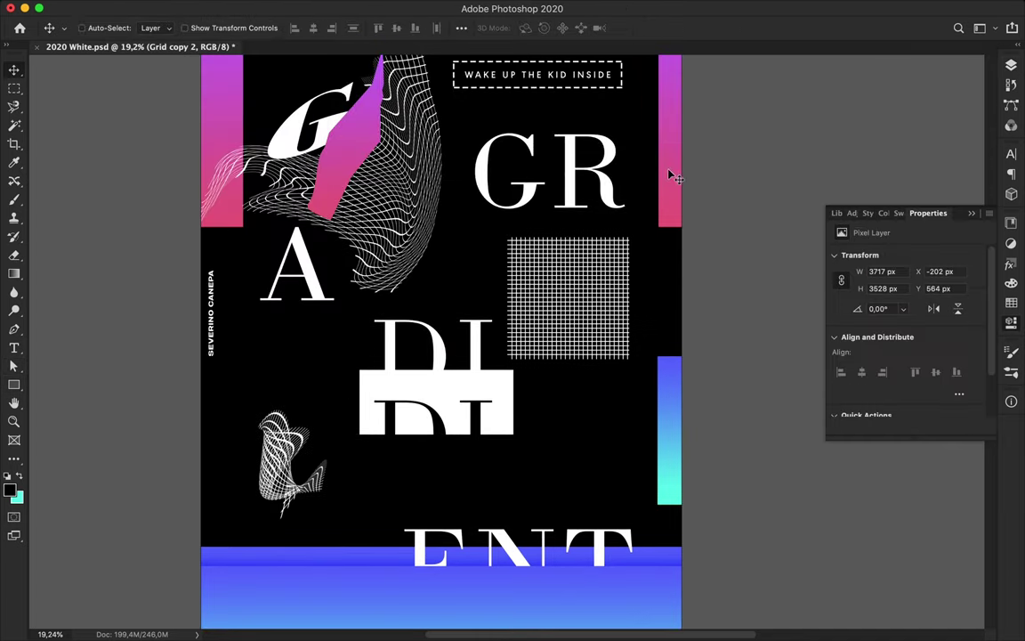
key("ctrl+t")
left_click_drag(655, 283, 475, 283)
mouse_move(124, 165)
left_mouse_down()
mouse_move(239, 288)
mouse_move(276, 256)
mouse_move(267, 335)
mouse_move(334, 350)
mouse_move(313, 359)
left_mouse_up()
key("Return")
key("ctrl+apostrophe")
key("ctrl+t")
key("ctrl+plus")
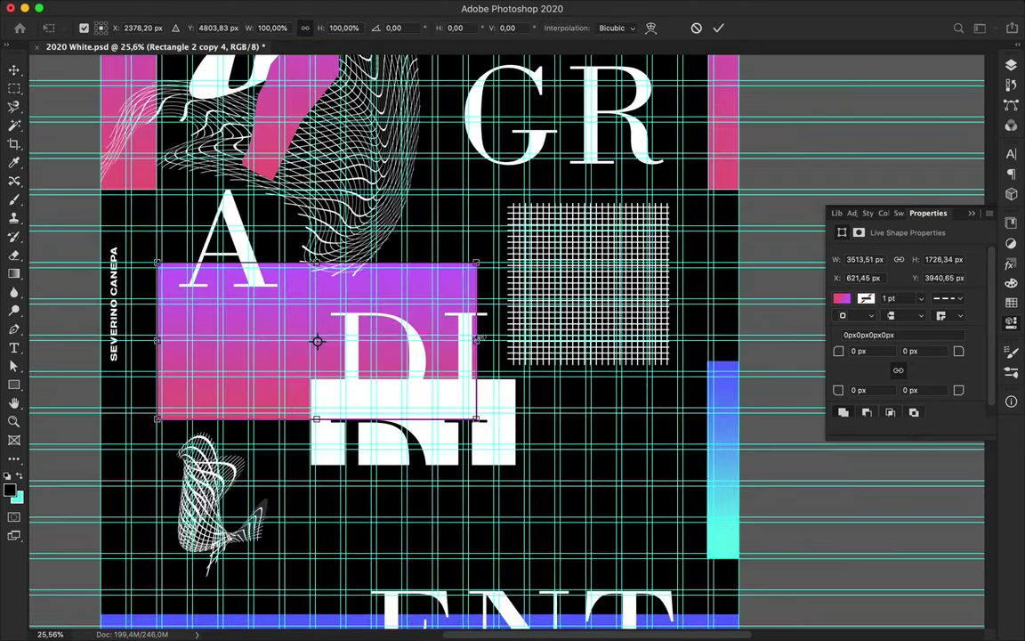
key("Return")
left_click(242, 255, "ctrl")
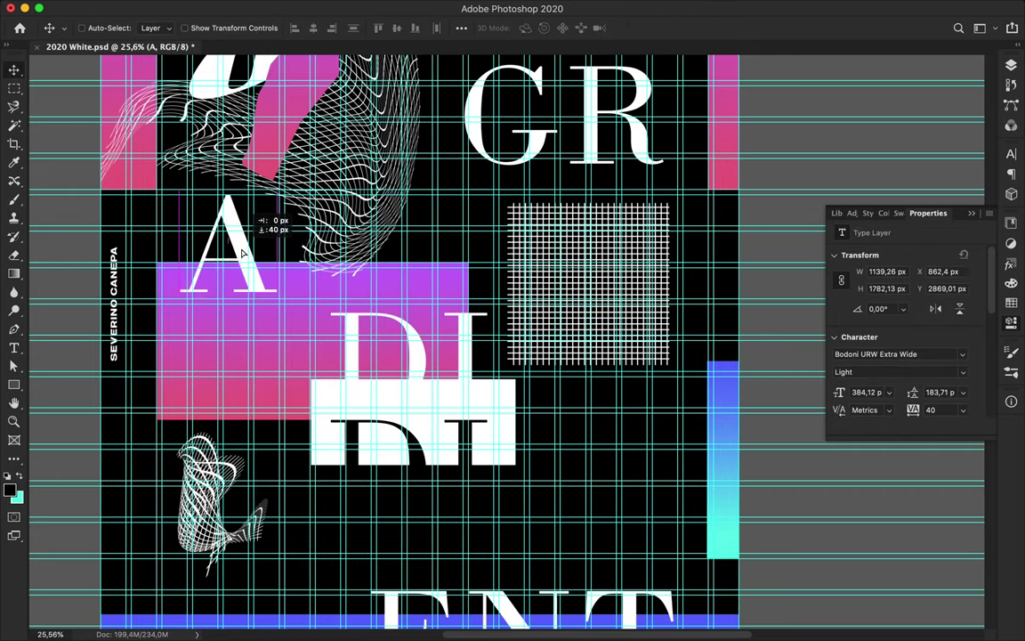
Offset a second copy of the pink gradient bar down and to the left
scroll(412, 418, "down", 2)
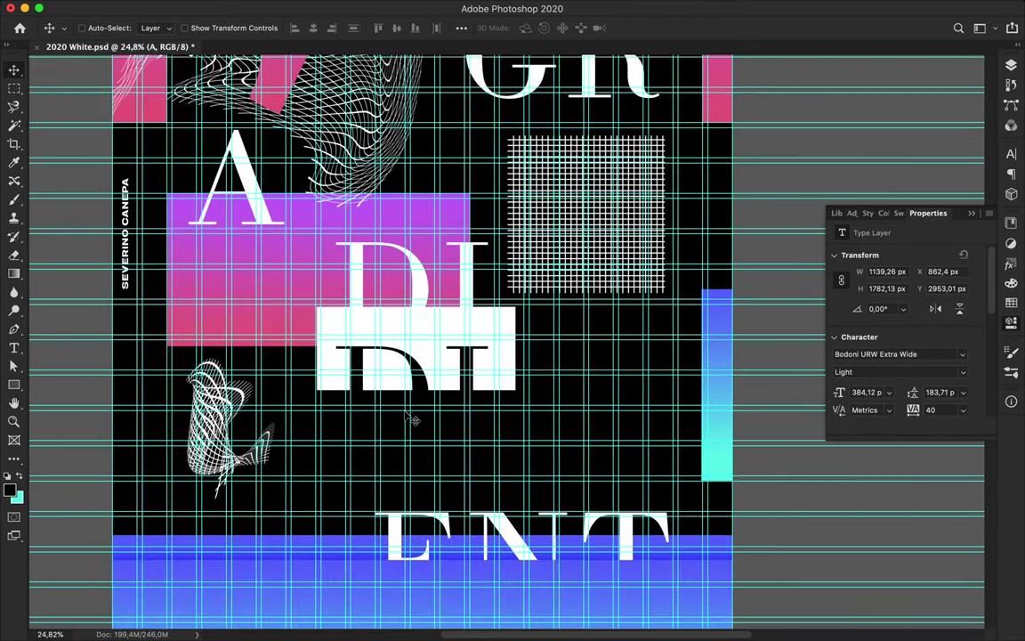
scroll(412, 418, "up", 3)
scroll(329, 406, "up", 2)
left_click_drag(321, 408, 270, 424)
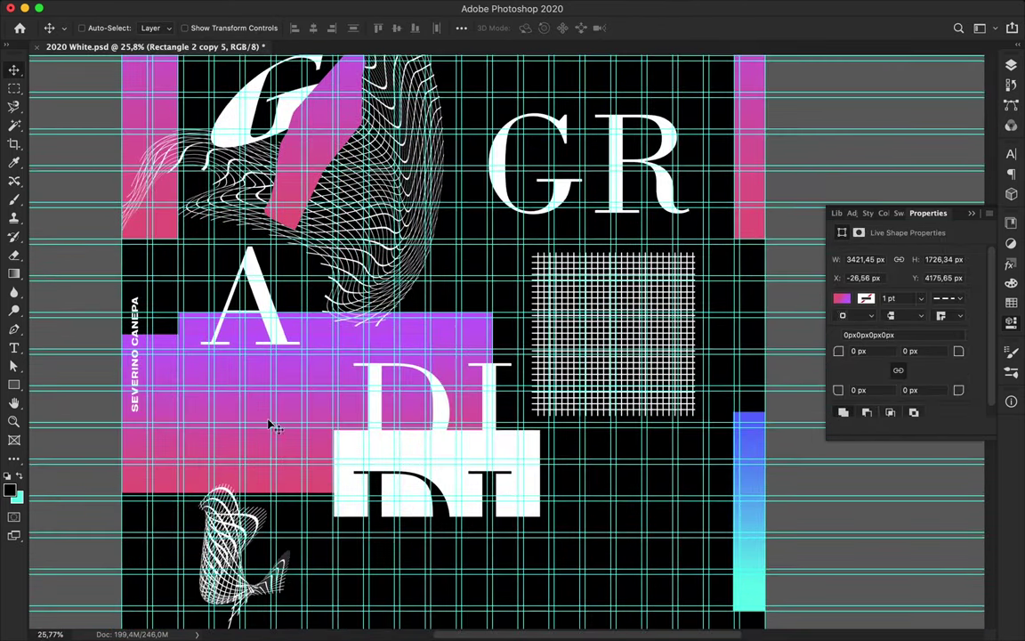
Add a new Layer 2 and apply a Gaussian Blur of radius 111.9 to it
left_click(1011, 64)
left_click(951, 530)
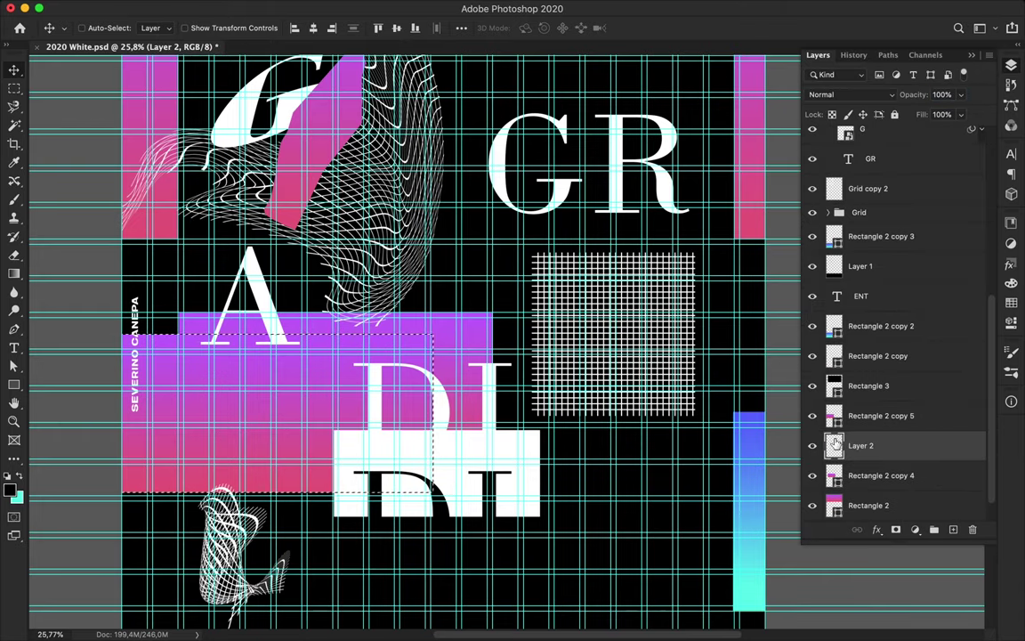
key("m")
key("ctrl+h")
left_click(333, 8)
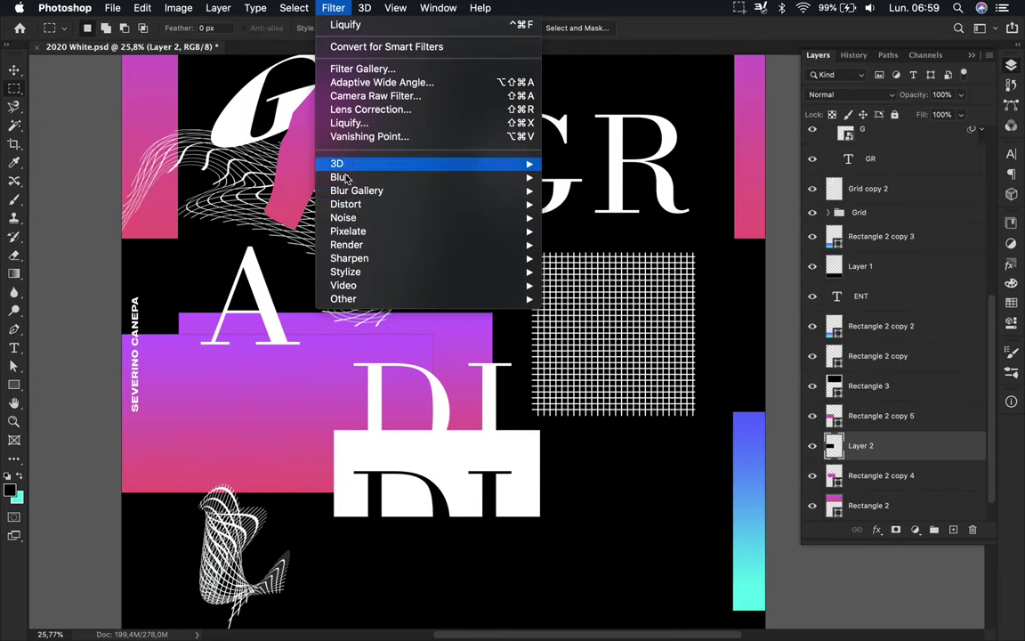
mouse_move(340, 177)
left_click(581, 232)
left_click(923, 77)
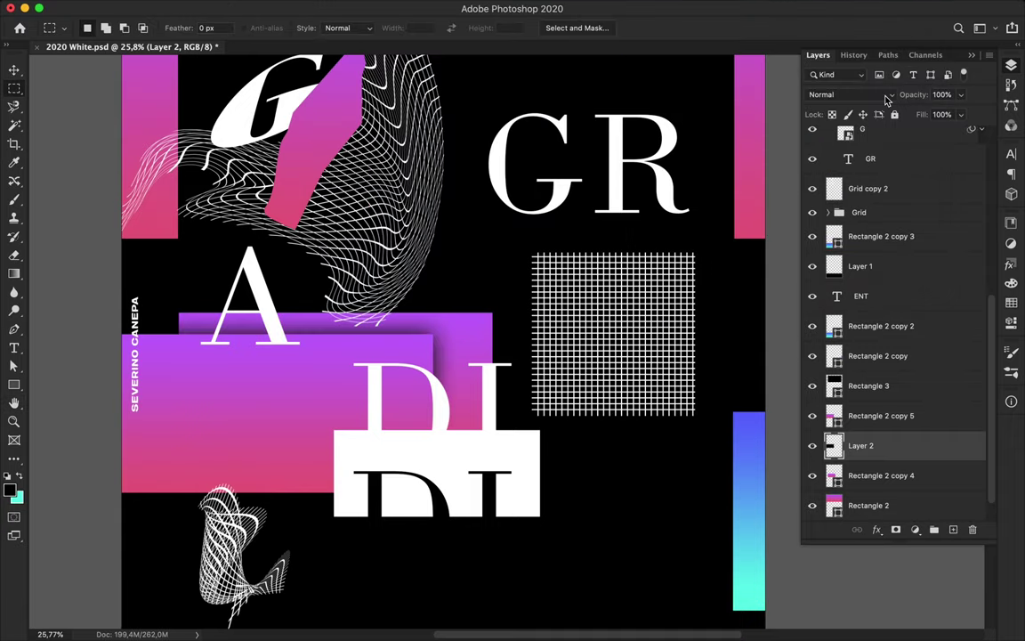
Set Layer 2's blend mode to Overlay to create the soft shadow
left_click(885, 95)
left_click(847, 246)
key("v")
scroll(552, 329, "down", 3)
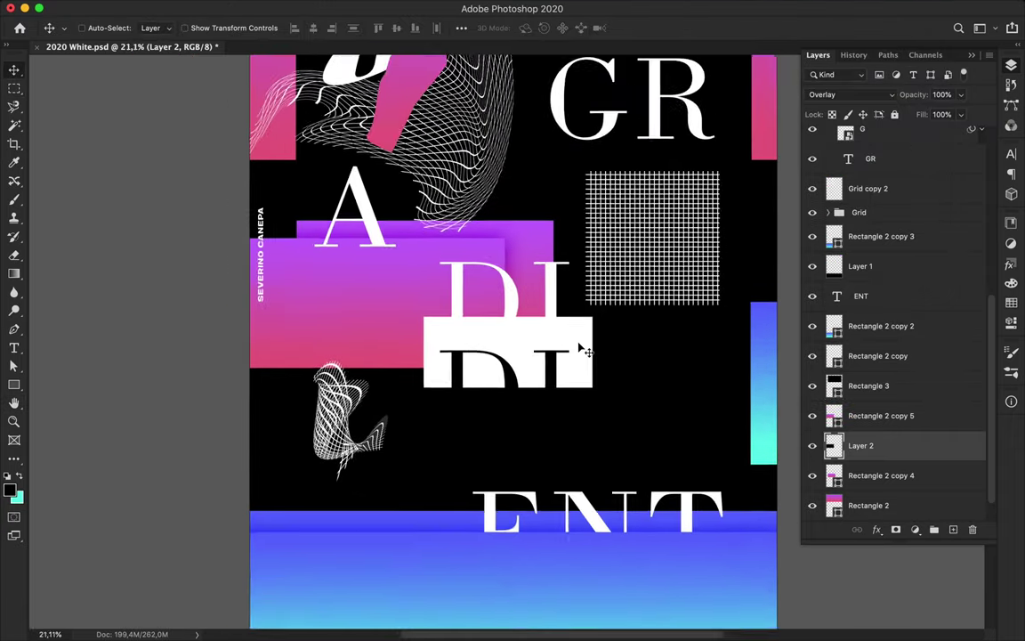
scroll(584, 350, "up", 2)
scroll(581, 346, "up", 2)
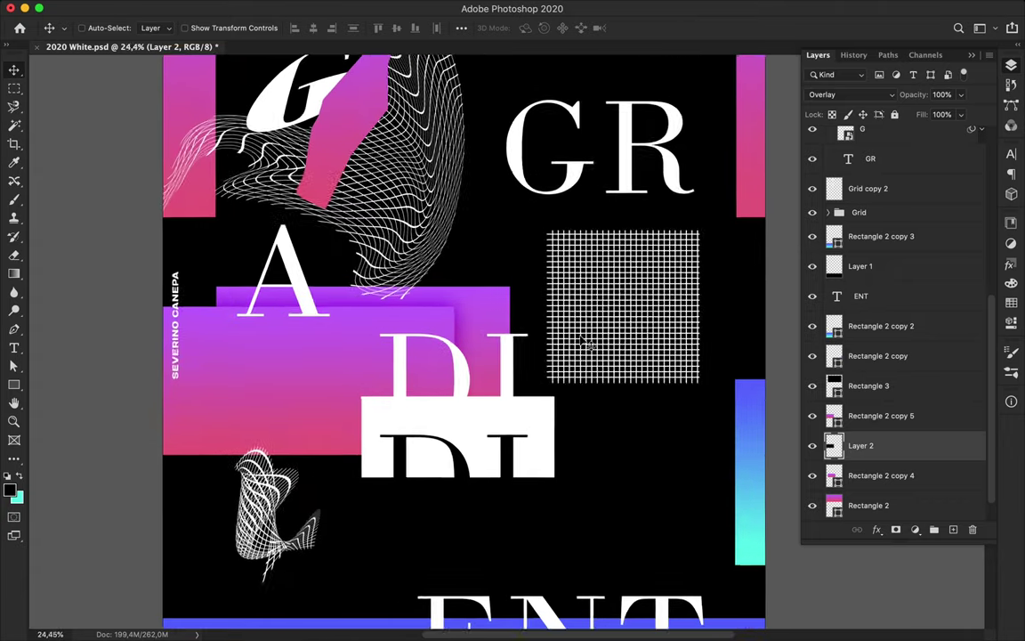
scroll(561, 392, "down", 3)
Make the black DI Extra Bold and shift it up and left
left_click(1011, 154)
left_click(953, 167)
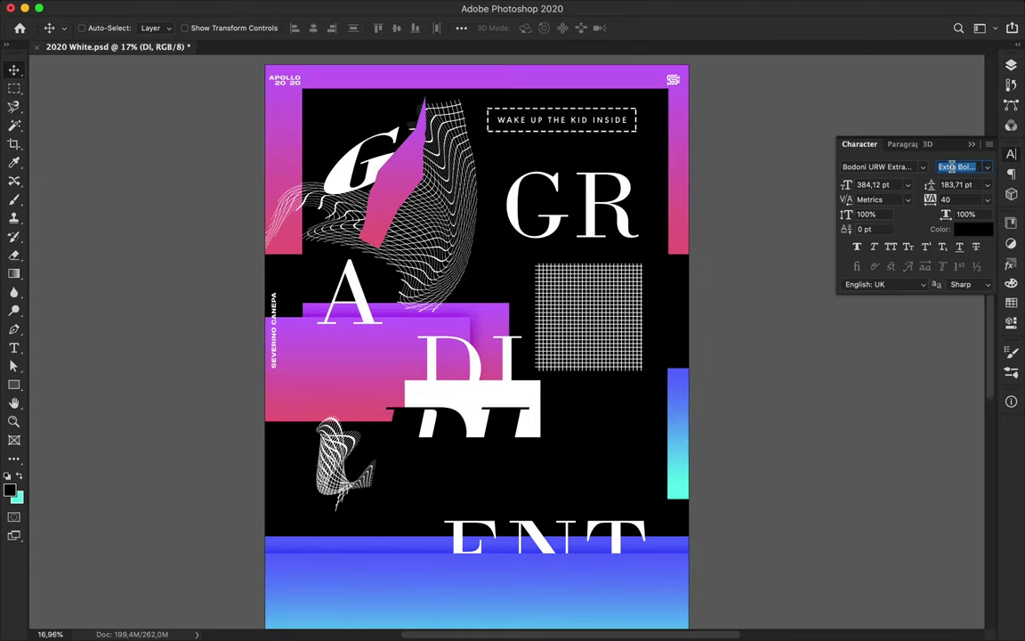
left_click_drag(603, 375, 557, 400)
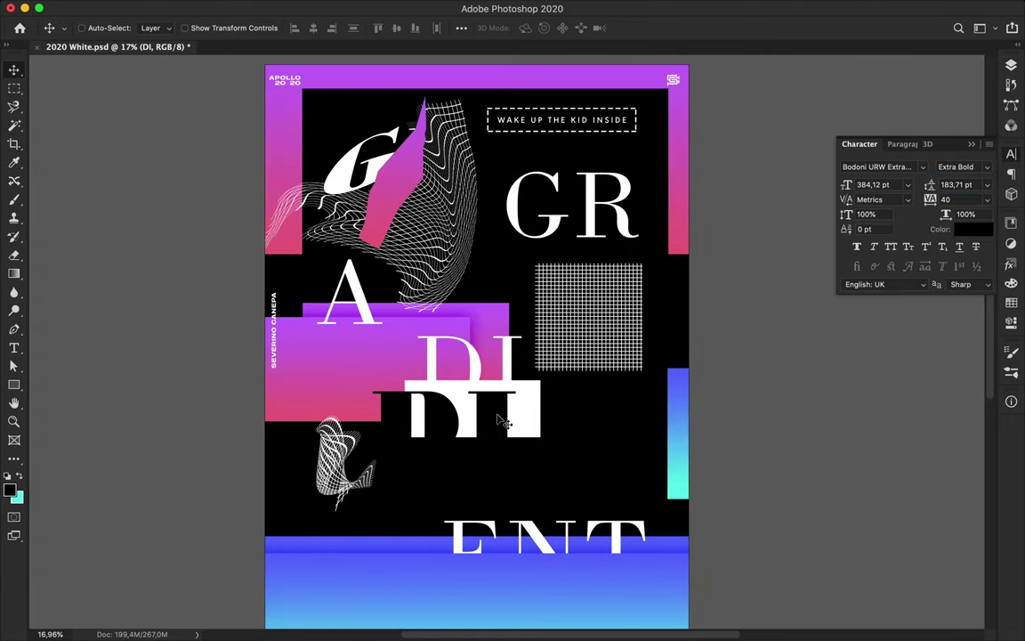
scroll(465, 401, "up", 3)
scroll(389, 466, "up", 3)
scroll(388, 467, "down", 4)
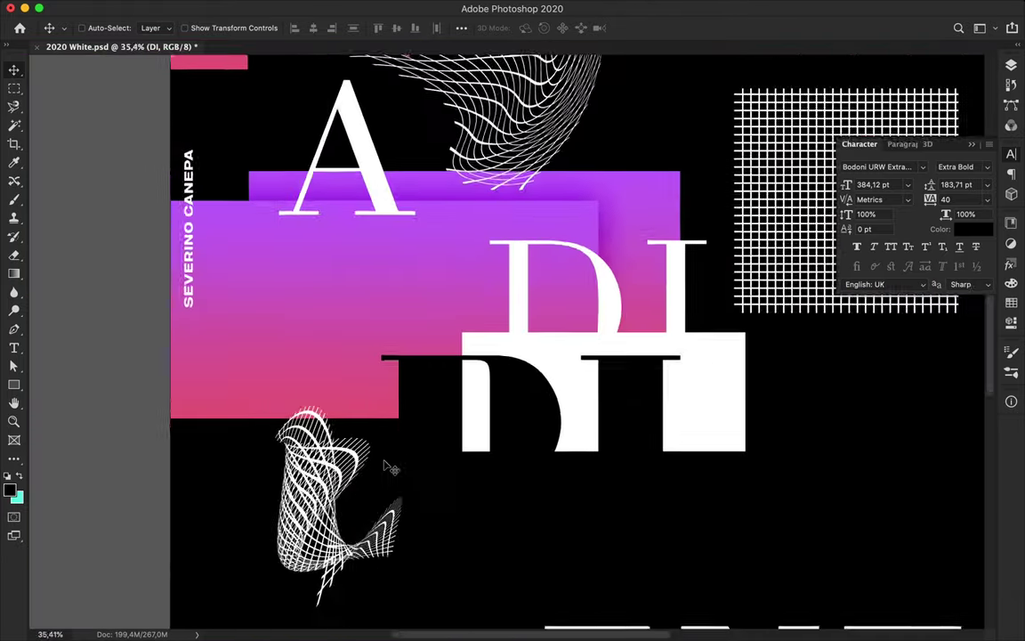
scroll(389, 467, "down", 3)
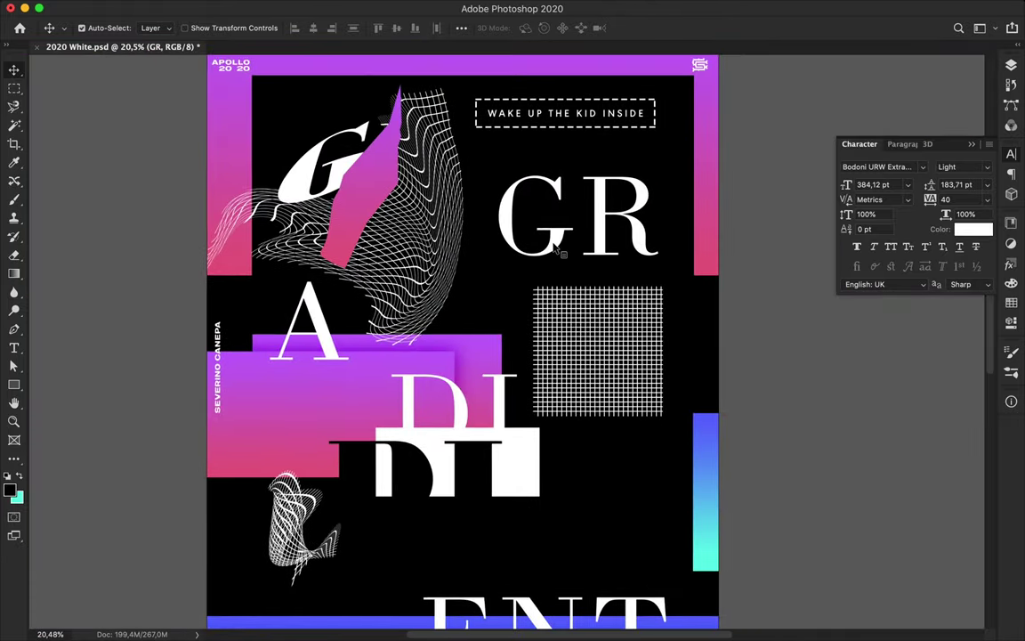
Add offset copies of GR and ENT, plus a blue gradient bar beside DI
left_click_drag(559, 246, 564, 278)
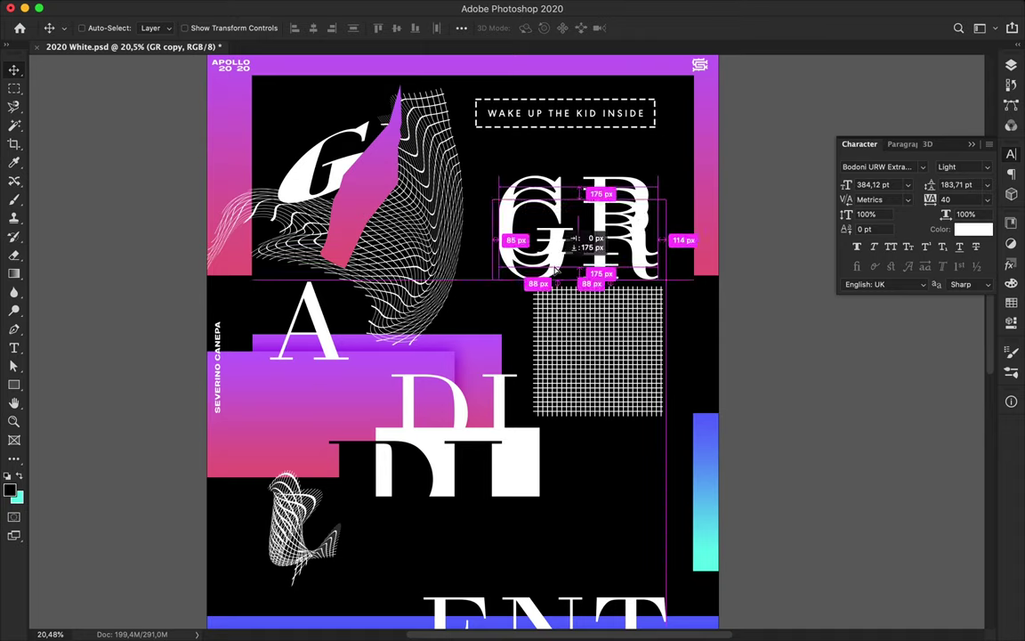
scroll(550, 373, "down", 5)
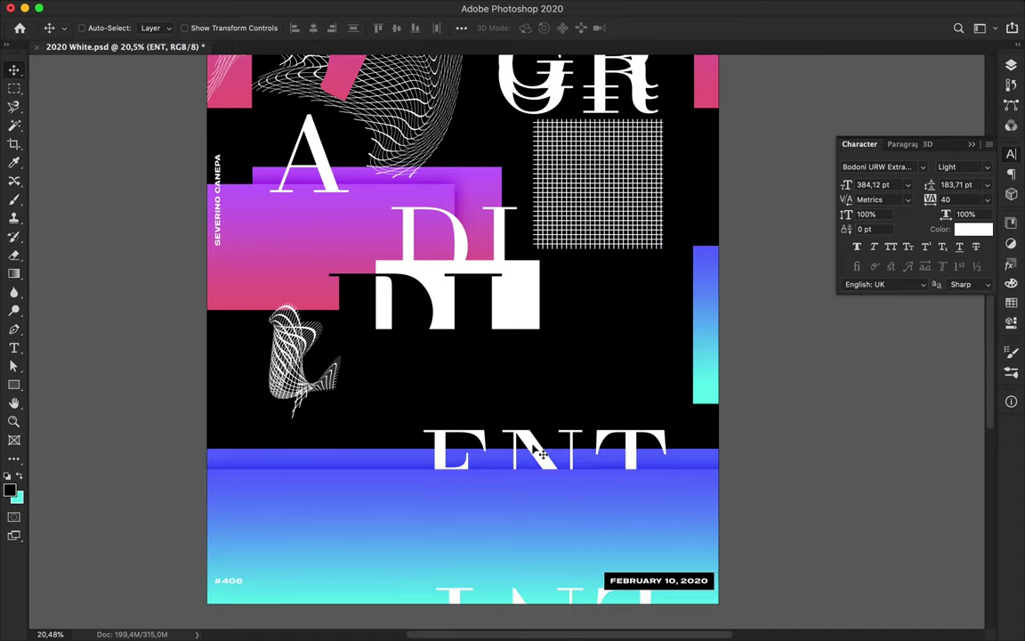
left_click_drag(541, 454, 481, 452)
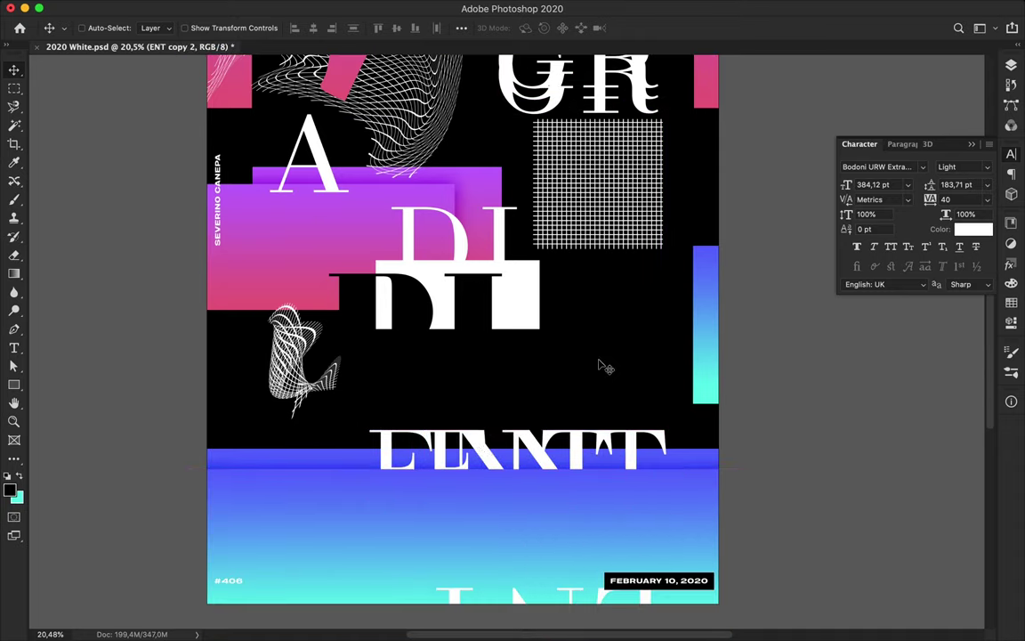
scroll(599, 365, "down", 3)
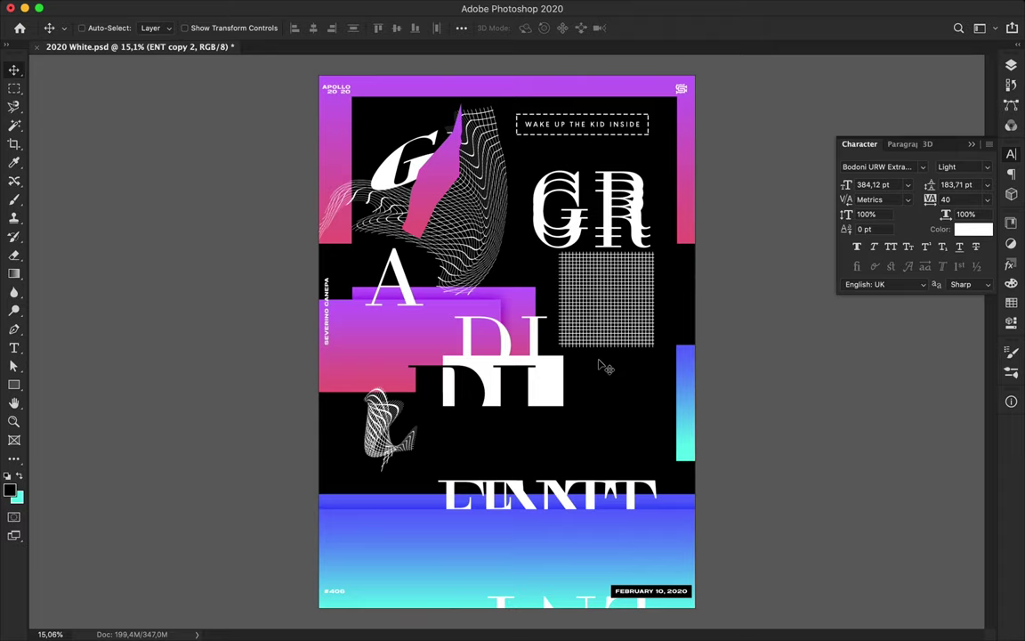
left_click_drag(663, 405, 537, 405)
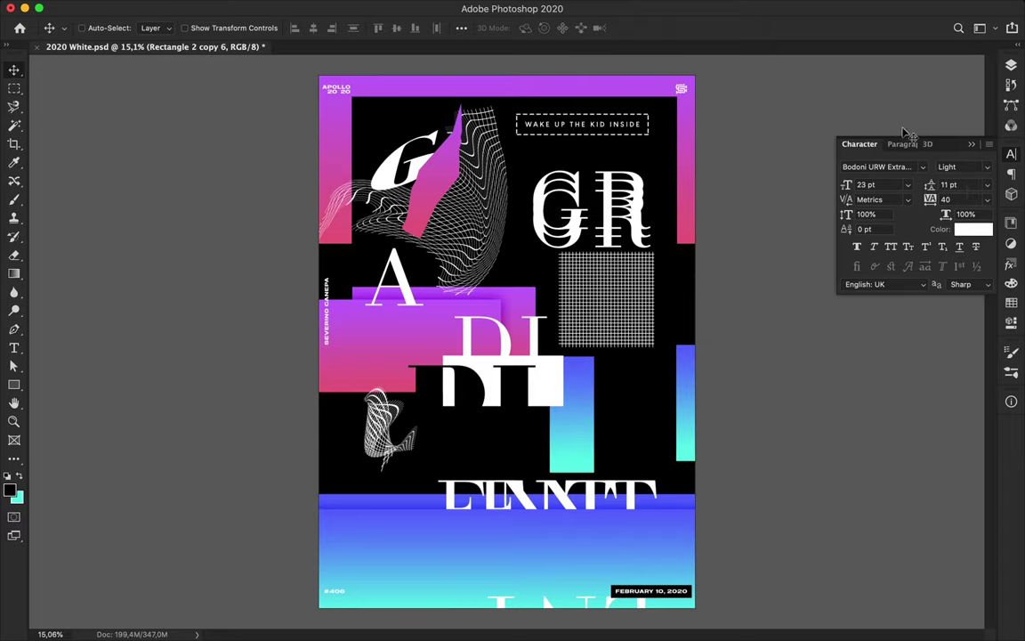
Raise Rectangle 2 copy 6, convert it to a smart object, and smear it with Liquify
left_click(1011, 65)
scroll(874, 417, "down", 5)
scroll(875, 267, "down", 3)
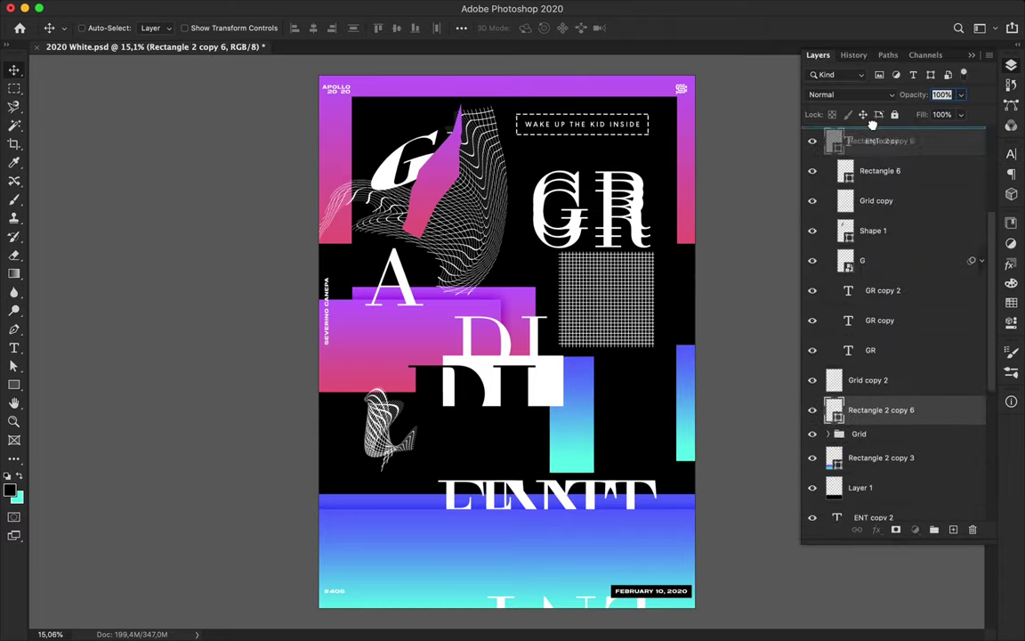
left_click_drag(875, 233, 840, 220)
left_click(333, 7)
left_click(353, 124)
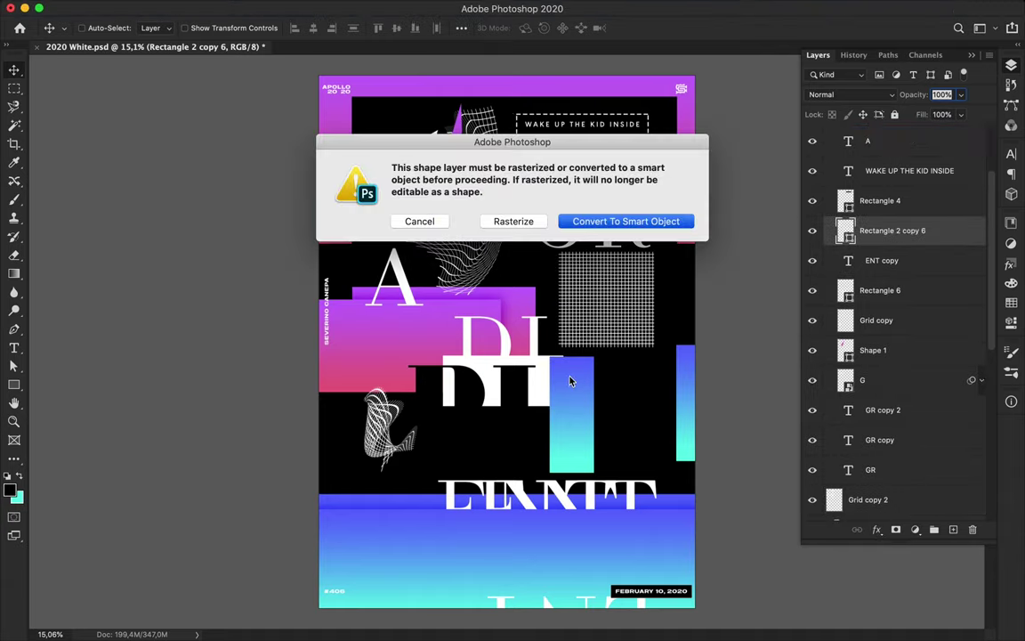
left_click(579, 220)
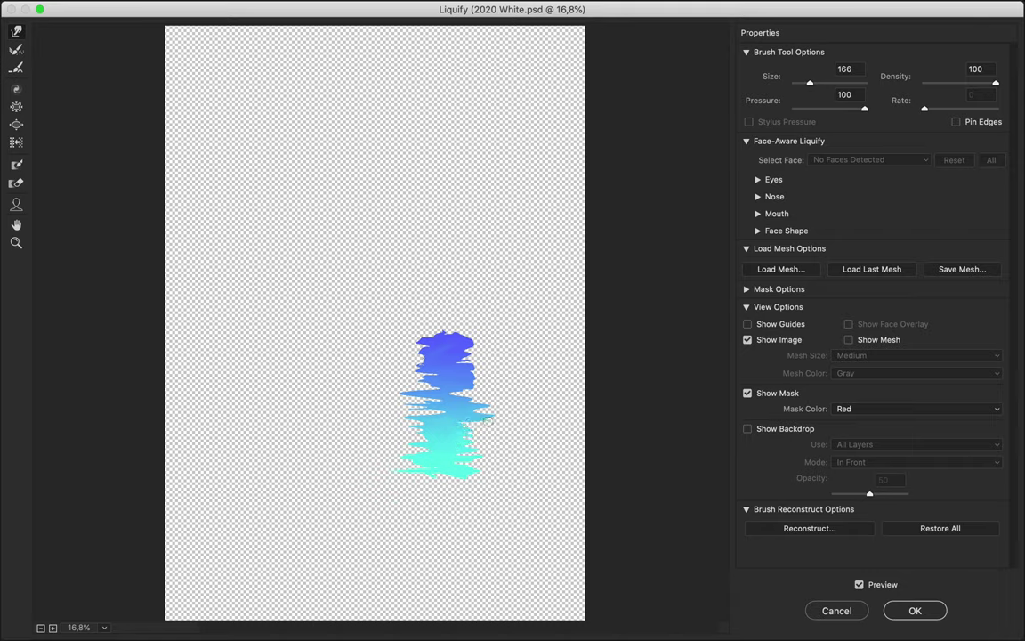
left_click(914, 610)
Shrink the liquified blue-cyan piece into a small shard right of DI
key("ctrl+t")
left_click_drag(512, 373, 678, 367)
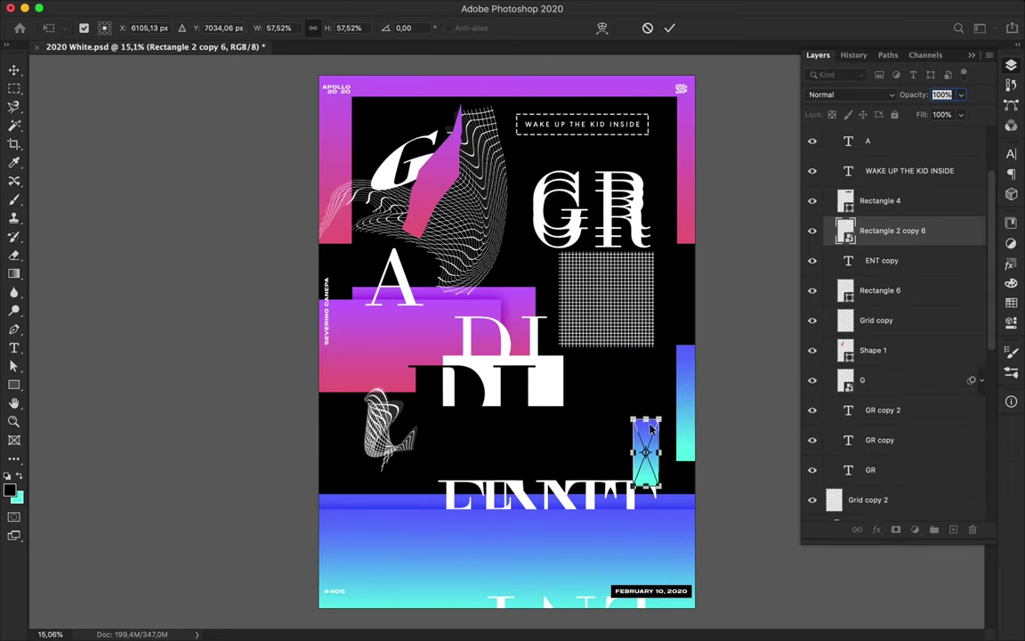
key("Return")
right_click(944, 231)
key("Escape")
key("ctrl+t")
mouse_move(693, 348)
left_mouse_down()
mouse_move(651, 430)
mouse_move(630, 403)
left_mouse_up()
key("Return")
scroll(561, 377, "up", 3)
scroll(551, 392, "down", 3)
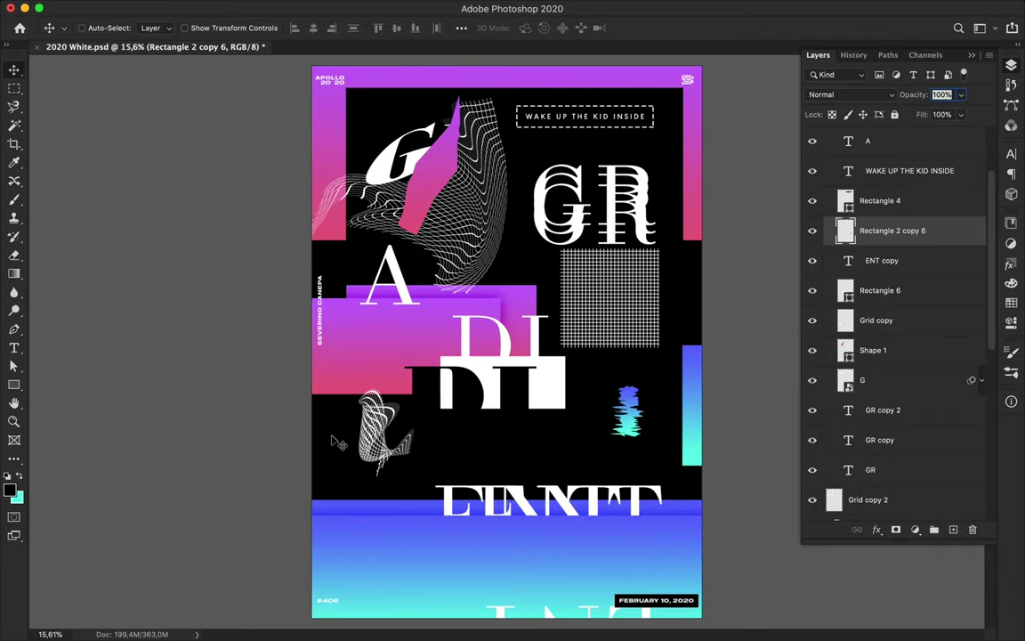
Begin a Pen-tool curve with its first points across the pink block
key("p")
left_click(297, 359)
left_click(404, 344)
Finish the curve as Shape 3 with no fill and a 6 pt stroke
left_click(529, 307)
key("a")
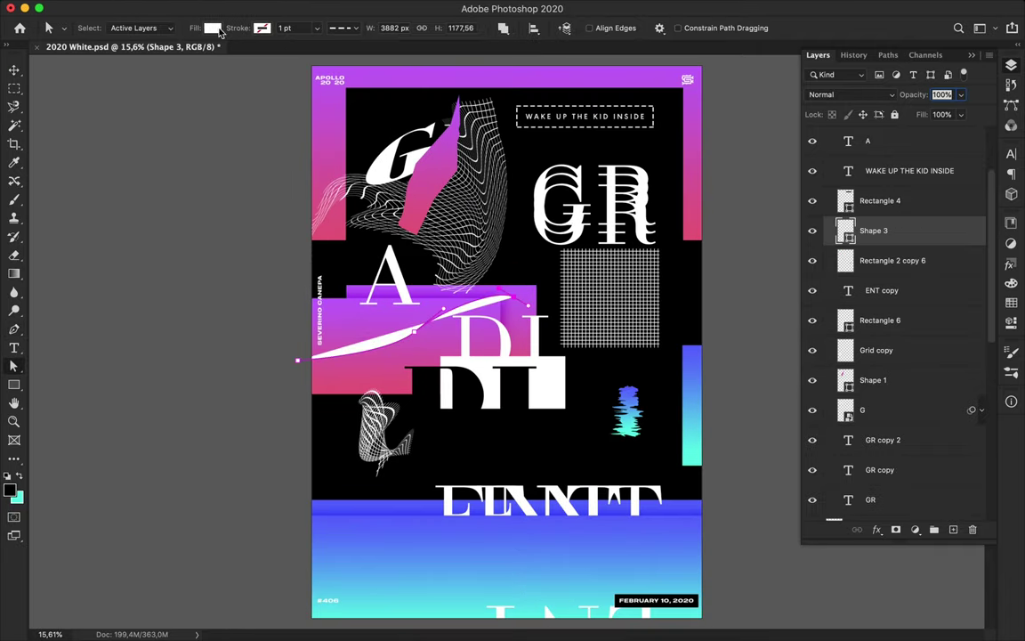
left_click(212, 27)
left_click(178, 56)
left_click(305, 28)
type("6")
key("Return")
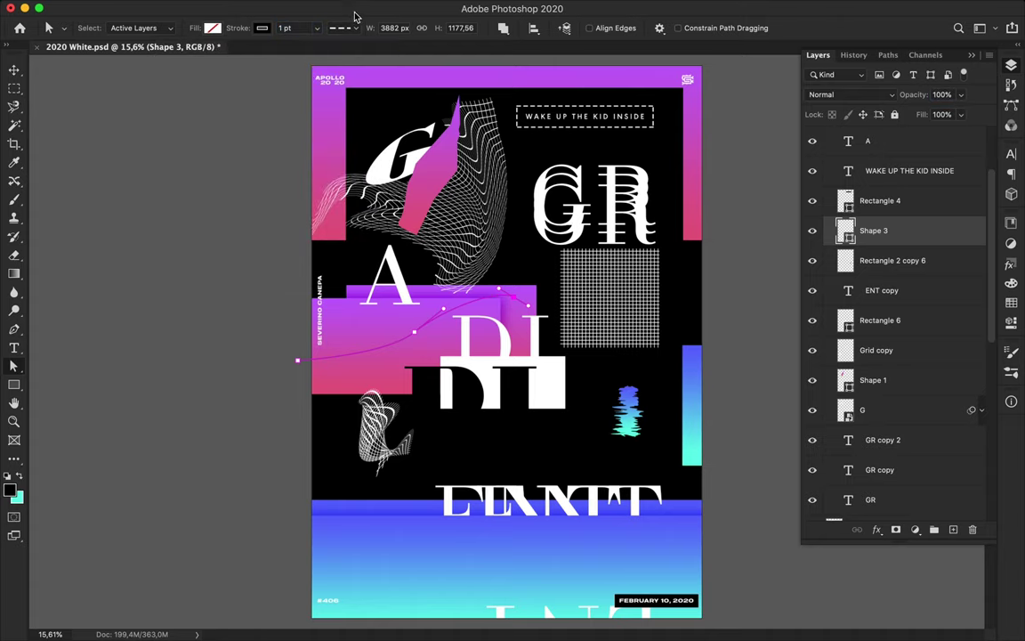
Select the dashed curve and nudge it into place across the pink block
scroll(377, 317, "up", 3)
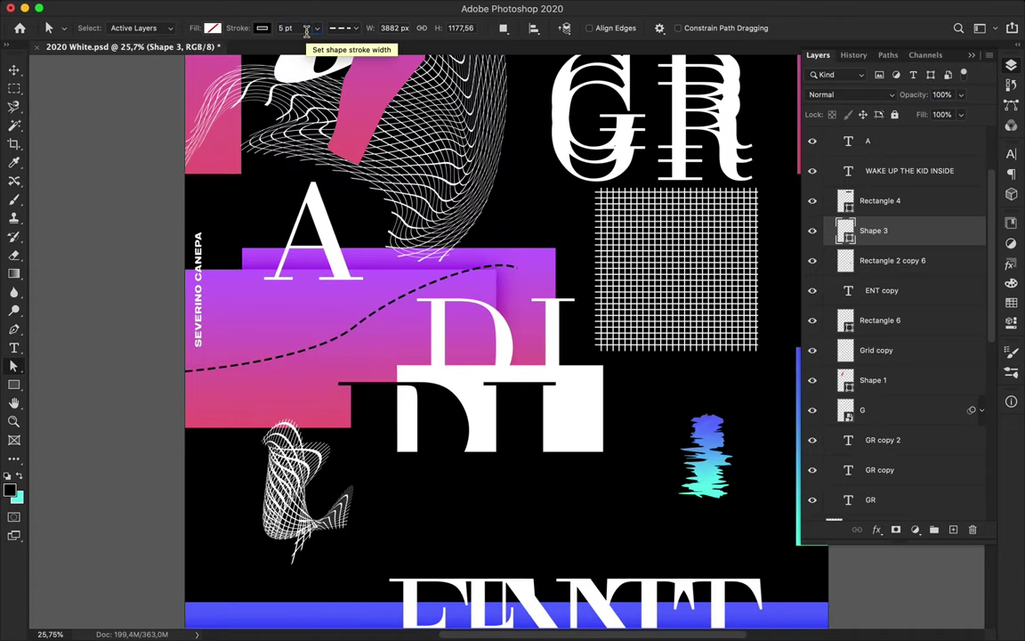
left_click(466, 244)
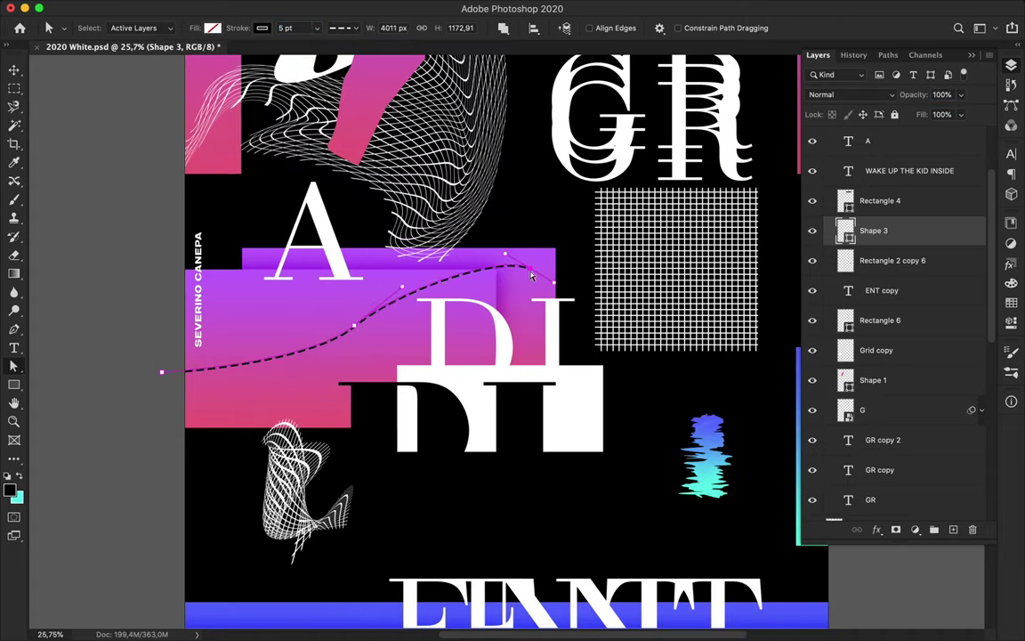
scroll(551, 330, "down", 3)
key("v")
left_click_drag(369, 318, 348, 358)
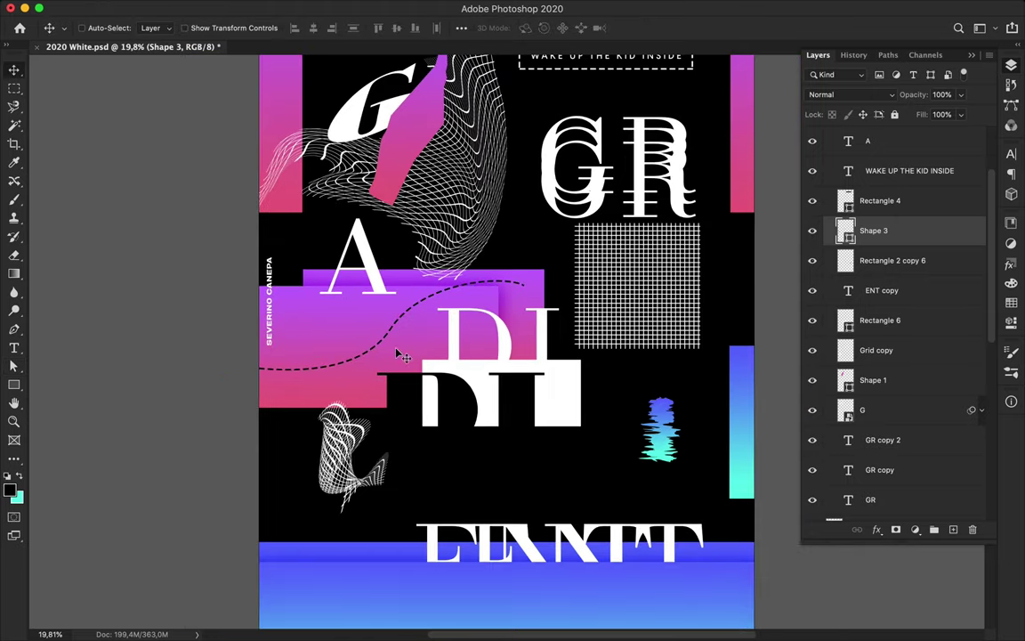
scroll(374, 355, "down", 2)
key("m")
scroll(572, 213, "up", 4)
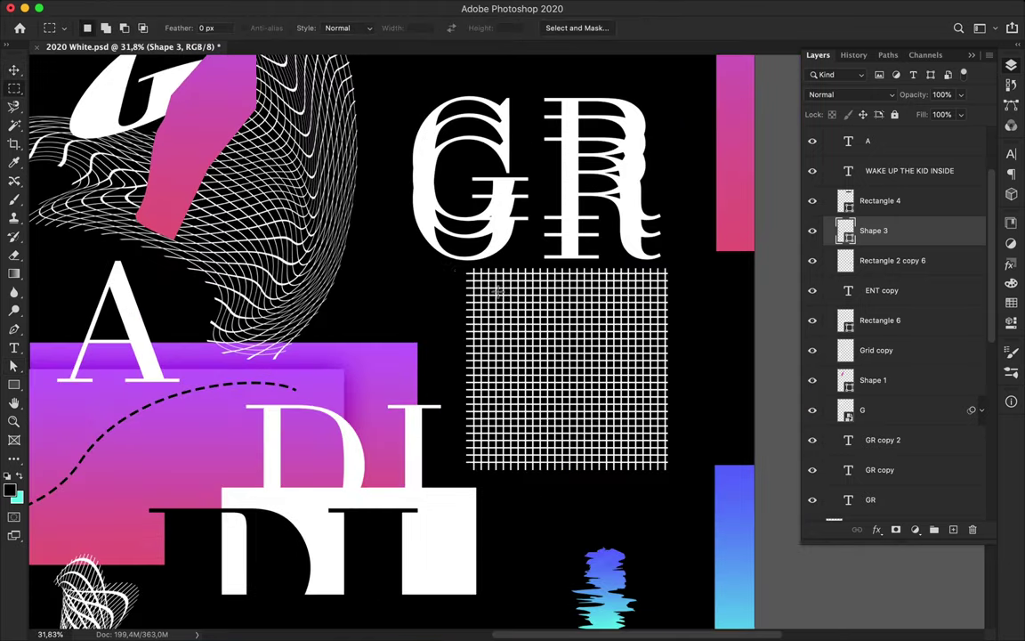
scroll(461, 271, "down", 2)
Duplicate a gradient rectangle onto the grid and shrink it into a tiny pink bar
key("v")
left_click_drag(449, 373, 446, 389)
key("ctrl+t")
mouse_move(275, 469)
left_mouse_down()
mouse_move(548, 381)
mouse_move(597, 313)
mouse_move(500, 417)
left_mouse_up()
key("Return")
key("ctrl+t")
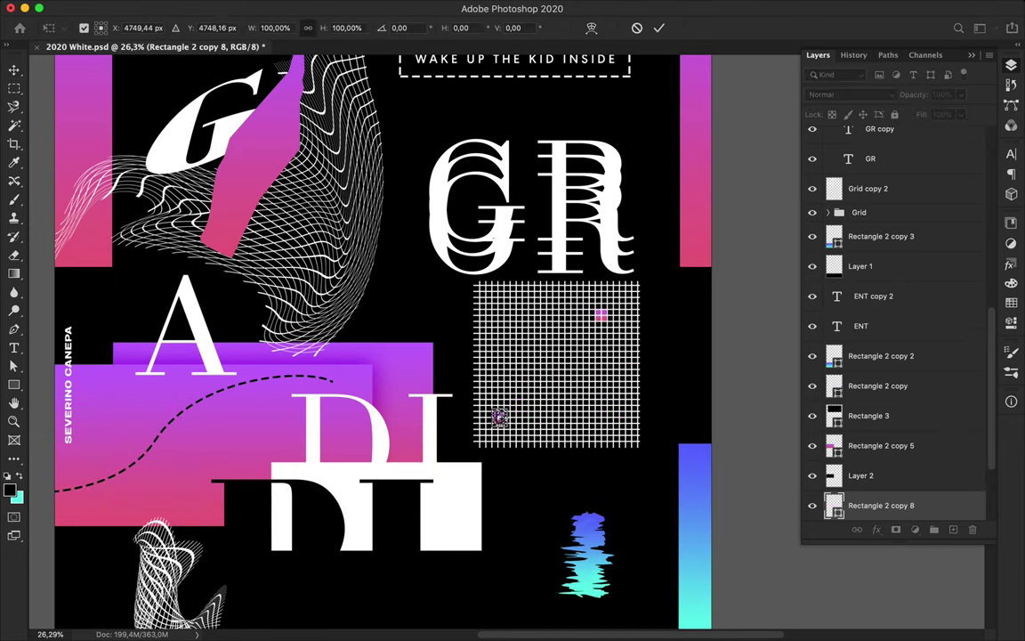
key("Return")
Copy the blue gradient bar onto the grid and shrink it into a short mark
left_click_drag(699, 498, 591, 383, "alt")
key("ctrl+t")
mouse_move(647, 549)
left_mouse_down()
mouse_move(574, 389)
mouse_move(527, 343)
mouse_move(569, 394)
left_mouse_up()
key("Return")
key("ctrl+t")
key("Return")
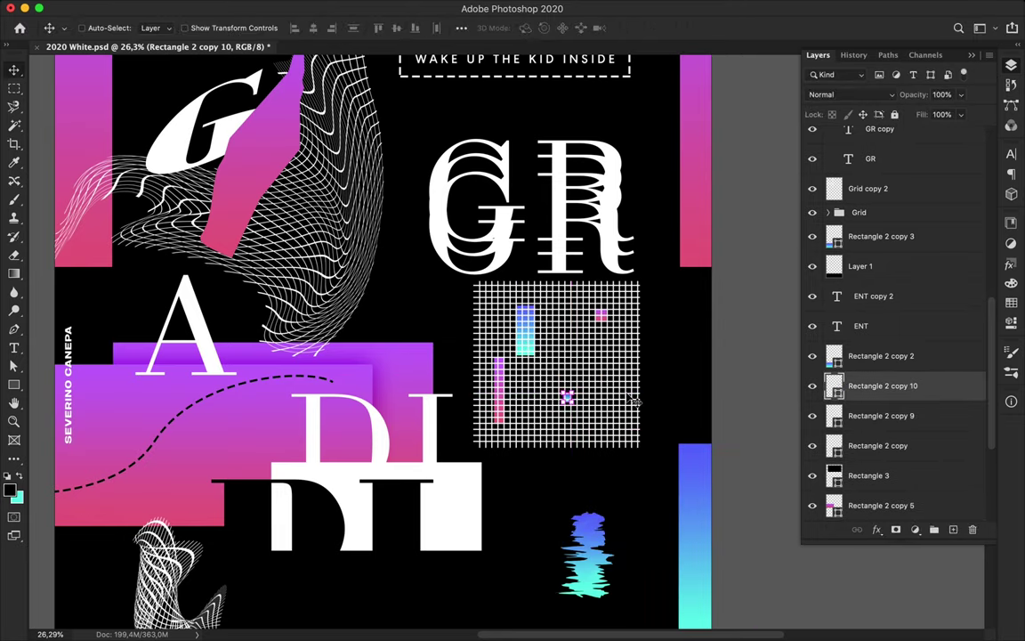
Duplicate GR down-left beside the A as GR copy 3 and rasterize it
key("ctrl+0")
left_click_drag(498, 320, 349, 401, "ctrl+alt")
right_click(846, 141)
left_click(766, 356)
Duplicate the blue gradient rectangle over the new GR and stretch it into a wide bar
key("g")
key("v")
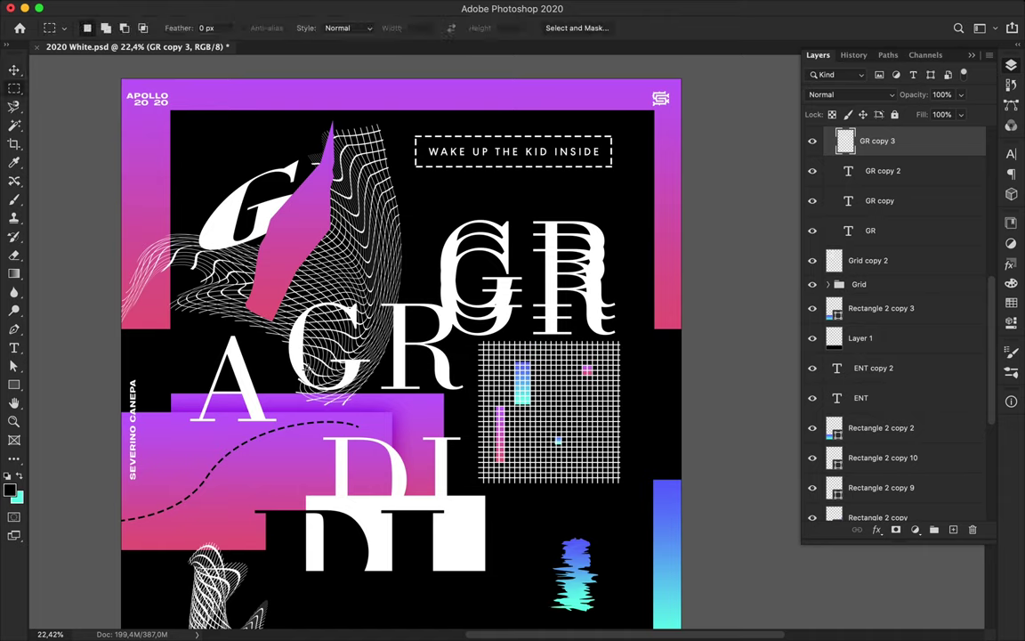
left_click(664, 522, "ctrl")
left_click_drag(663, 522, 288, 332, "alt")
key("ctrl+t")
left_click_drag(343, 463, 470, 393)
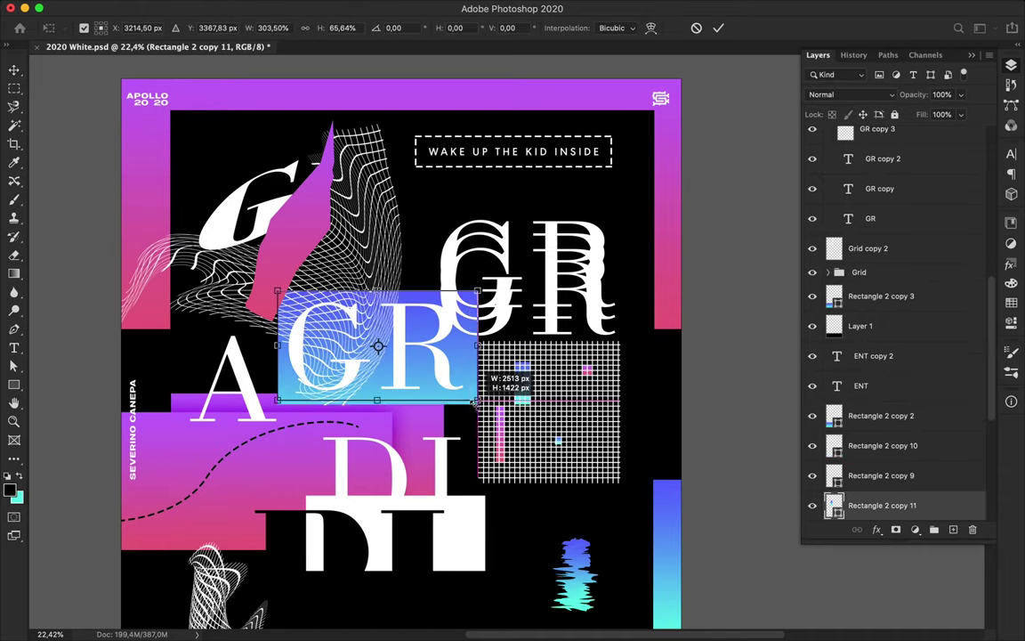
key("Return")
Place the gradient above GR copy 3, clip it to the letters, and merge down
left_click_drag(890, 505, 898, 176)
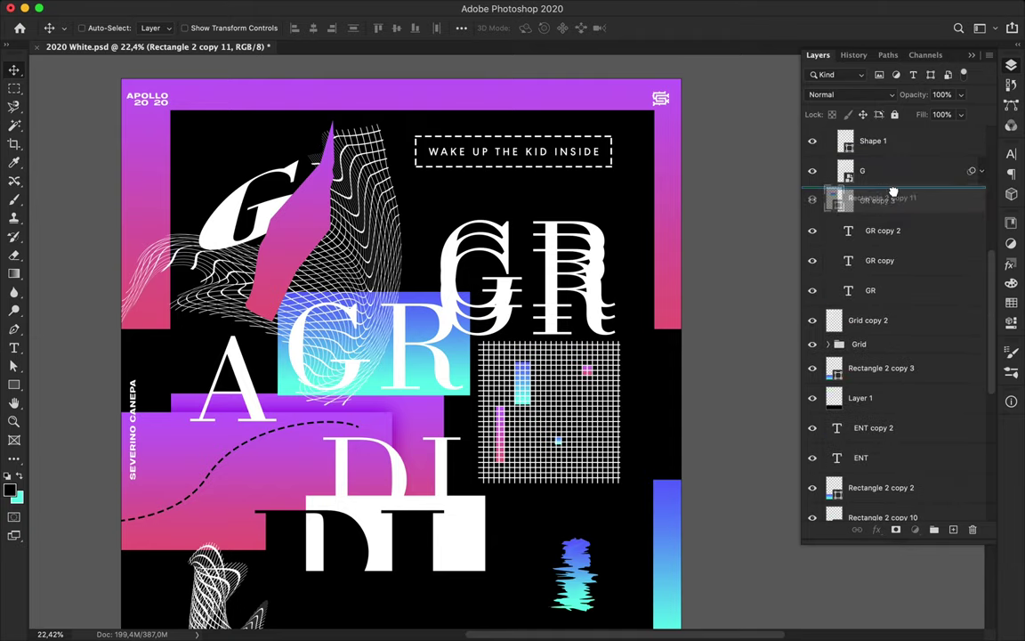
left_click_drag(897, 175, 890, 198)
key("ctrl+alt+g")
scroll(537, 260, "down", 5)
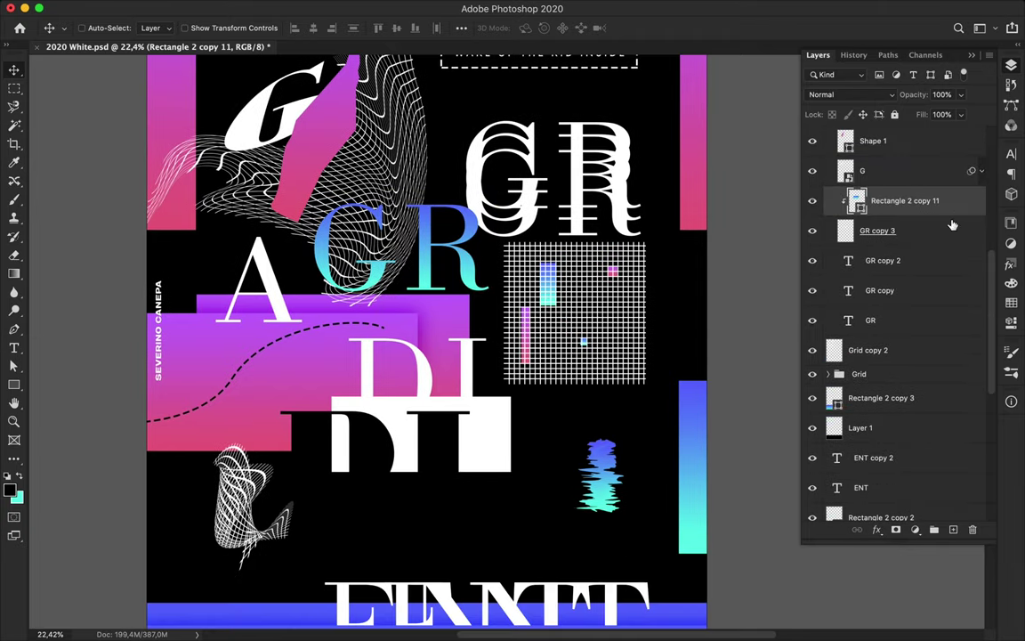
key("ctrl+e")
left_click_drag(430, 253, 406, 244)
Try Smart Blur settings (Medium quality, edge modes, radius 100), then cancel without applying
left_click(331, 7)
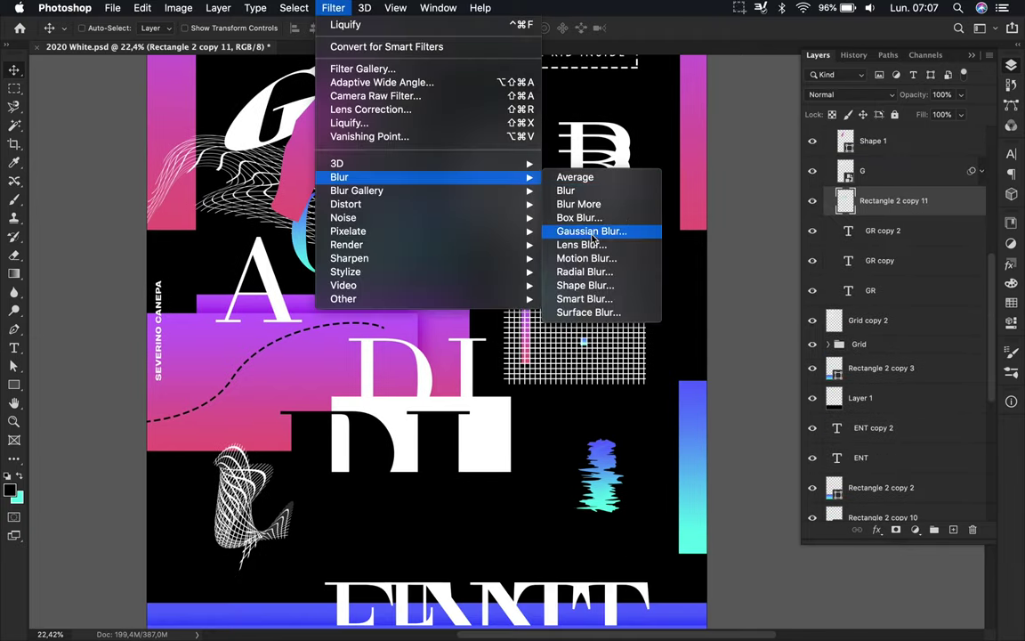
left_click(592, 301)
left_click(494, 398)
left_click(454, 411)
left_click(494, 424)
left_click(454, 436)
left_click(494, 424)
left_click(453, 439)
left_click(546, 423)
left_click(545, 399)
left_click_drag(455, 341, 576, 343)
left_click(613, 158)
Apply a 36-pixel Gaussian Blur to GR copy 3
left_click(332, 7)
left_click(623, 237)
left_click_drag(814, 267, 793, 268)
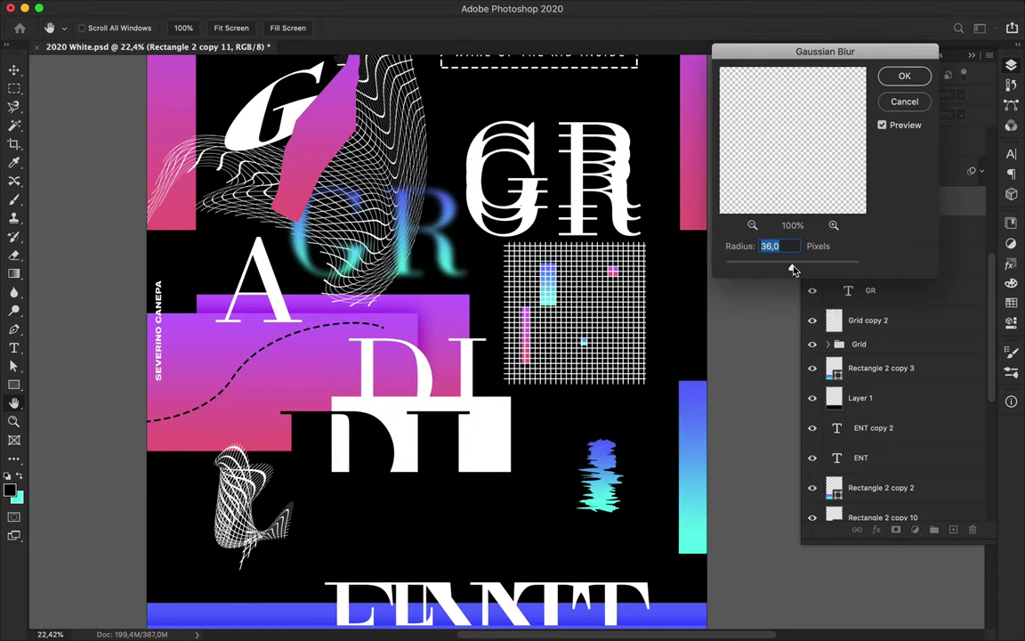
left_click(904, 78)
scroll(429, 240, "down", 2)
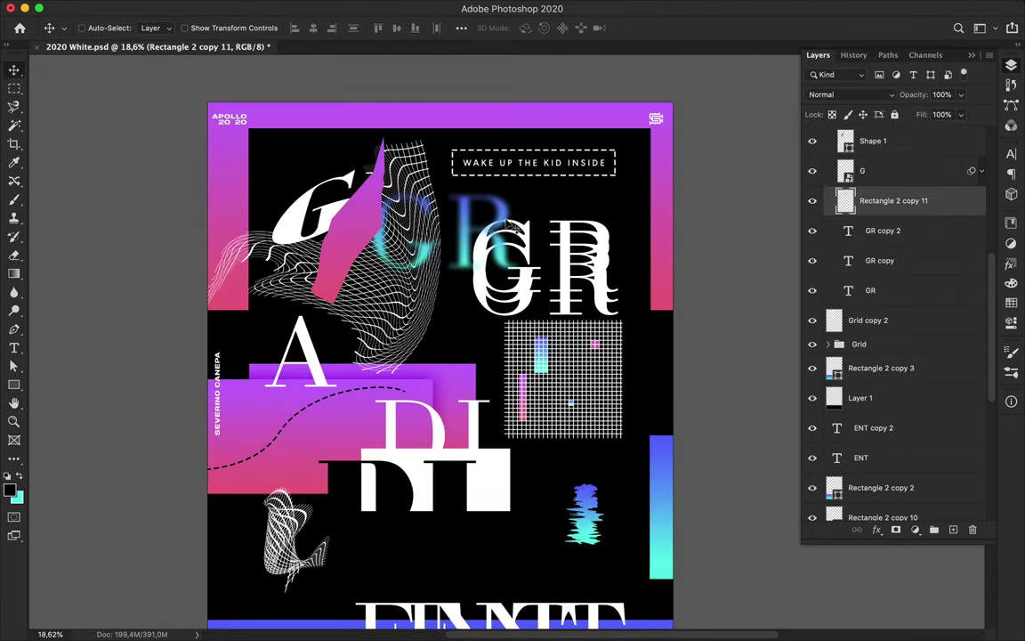
scroll(480, 350, "down", 2)
scroll(481, 350, "down", 1)
scroll(473, 348, "down", 2)
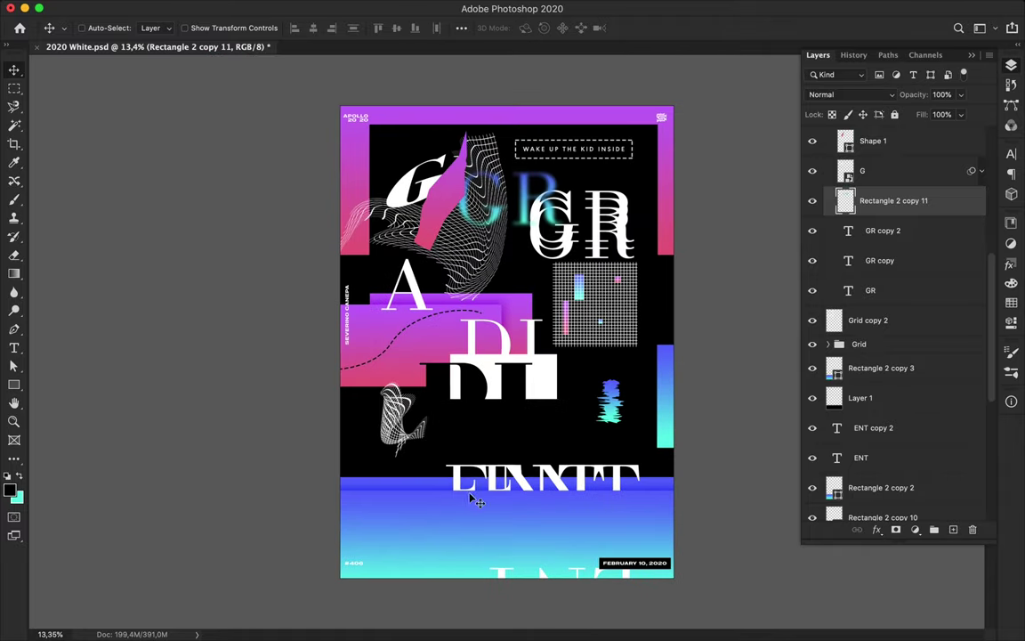
Draw a wide new rectangle over the bottom gradient with the Rectangle tool
key("u")
left_click(157, 27)
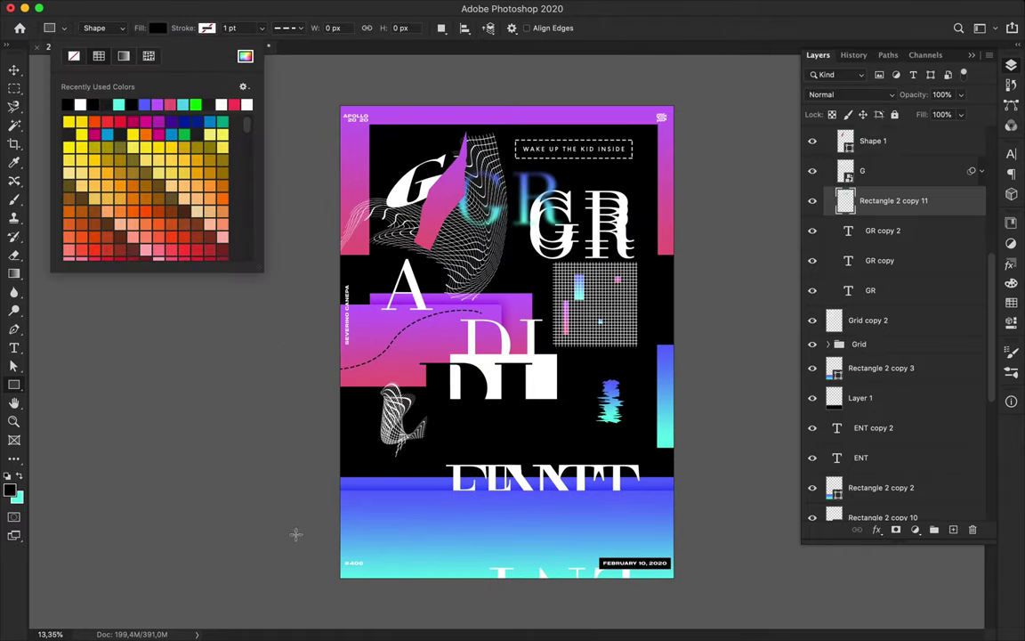
left_click_drag(362, 503, 372, 552)
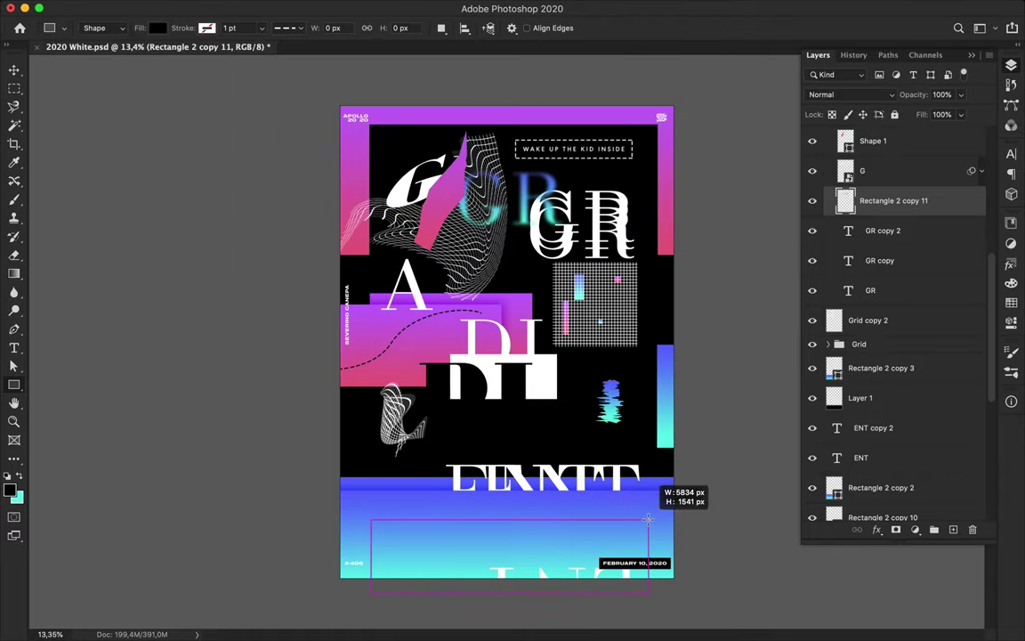
left_click_drag(620, 519, 620, 519)
scroll(604, 412, "up", 2)
scroll(667, 312, "up", 3)
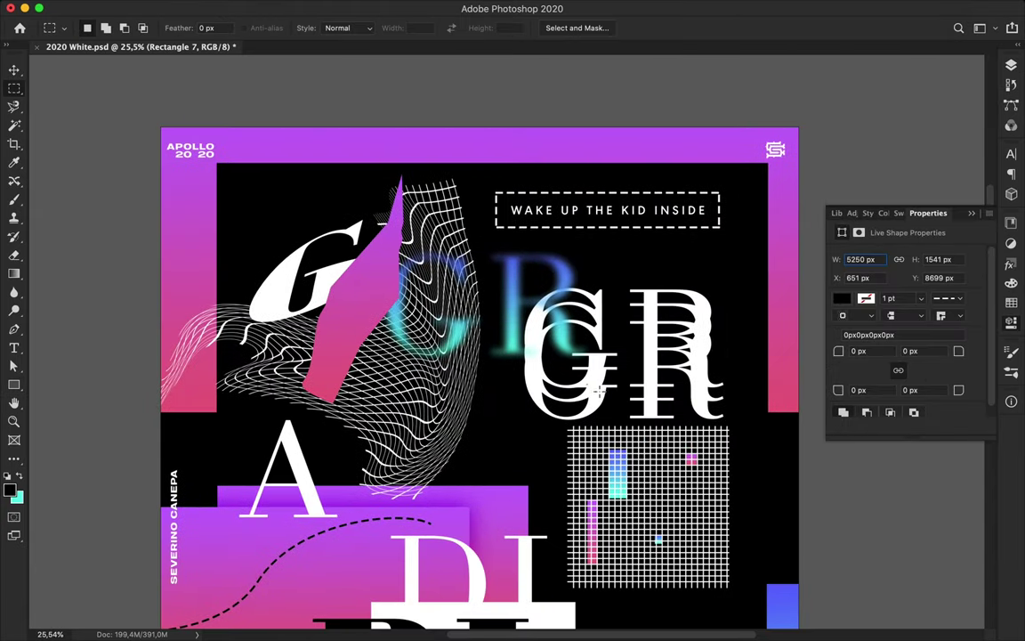
Raise the pink gradient rectangle in the layer stack and squash it into a thin bar
key("v")
left_click(759, 269, "ctrl")
left_click(1011, 65)
mouse_move(881, 296)
left_mouse_down()
mouse_move(869, 79)
mouse_move(881, 427)
left_mouse_up()
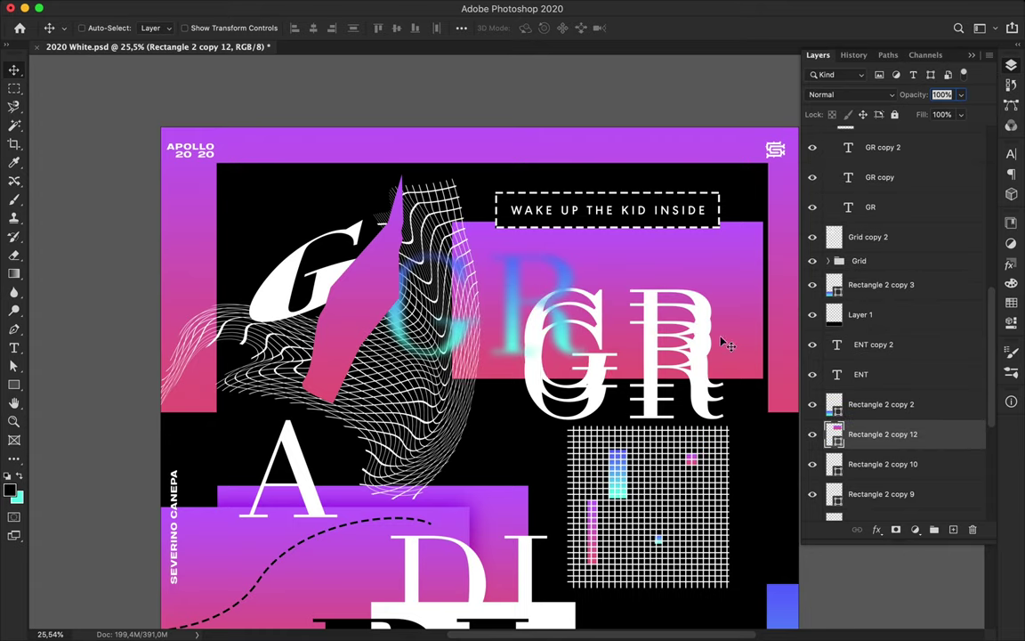
key("ctrl+t")
left_click_drag(608, 271, 608, 227)
key("Return")
Move the thin pink bar just above the WAKE UP THE KID INSIDE box
scroll(472, 178, "up", 1)
left_click_drag(472, 183, 472, 156)
scroll(472, 156, "right", 5)
left_click(477, 172, "ctrl")
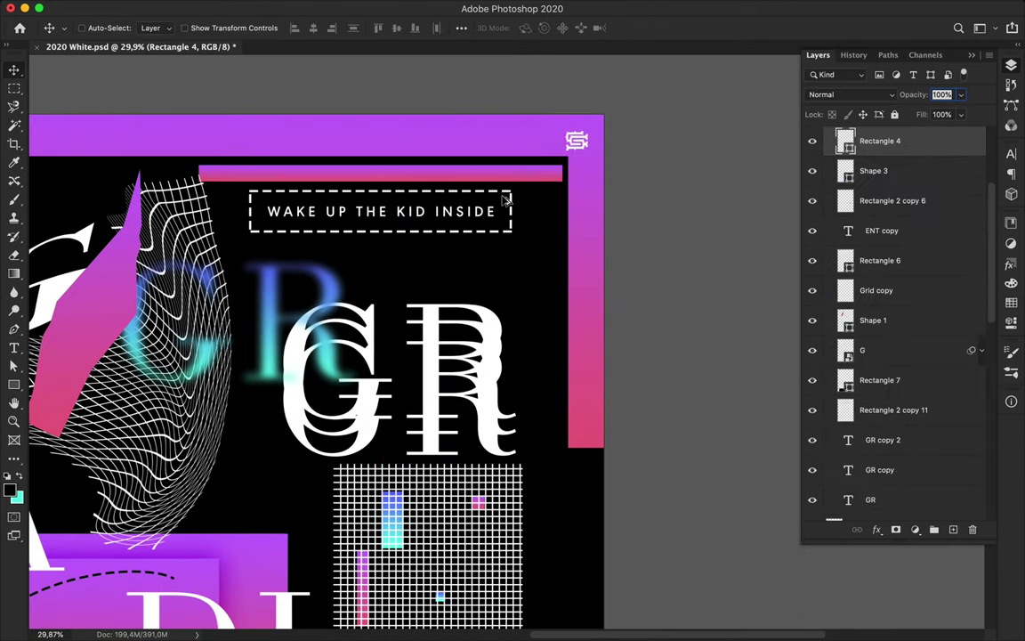
Duplicate the dashed WAKE UP THE KID INSIDE box twice, offsetting each copy down-right beneath the original
key("ctrl+j")
left_click_drag(872, 153, 872, 182)
left_click_drag(553, 211, 563, 219)
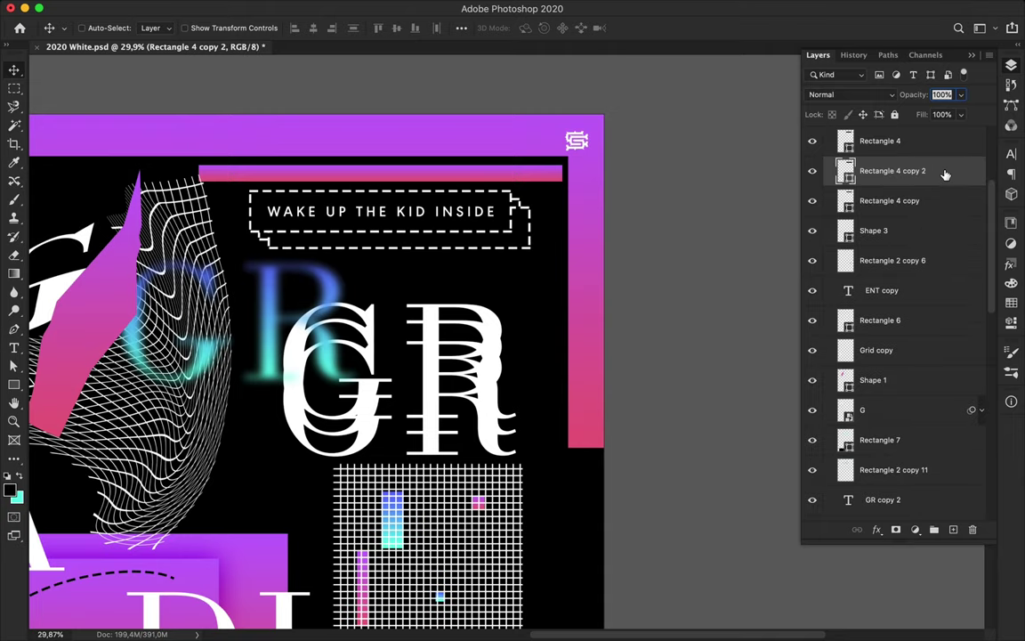
left_click_drag(945, 174, 948, 212)
scroll(531, 192, "left", 5)
Shorten the pink bar above the box from both ends and nudge it into place
left_click(534, 181, "ctrl")
key("ctrl+t")
left_click_drag(633, 182, 580, 184)
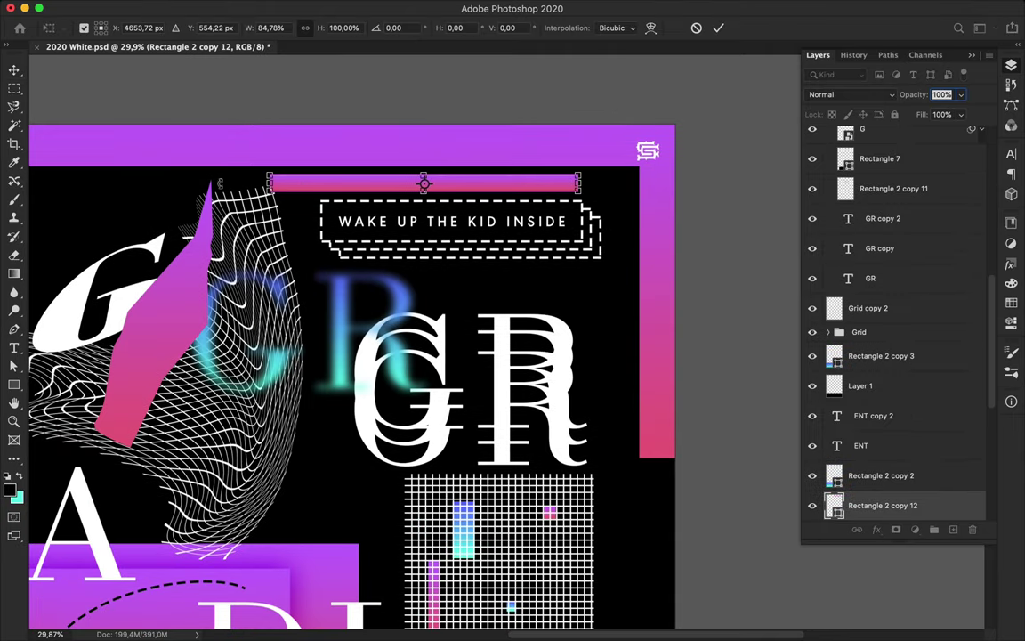
left_click_drag(269, 182, 316, 184)
key("Return")
left_click_drag(445, 183, 445, 181)
key("ctrl+t")
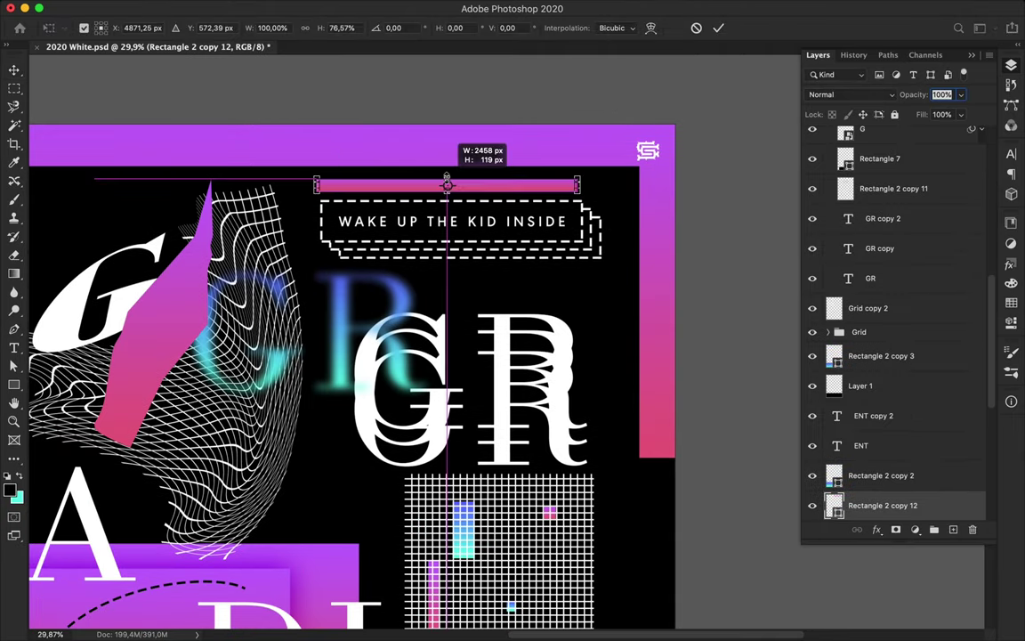
key("Return")
scroll(451, 217, "left", 2)
scroll(451, 216, "left", 2)
scroll(494, 224, "down", 2)
scroll(494, 225, "down", 2)
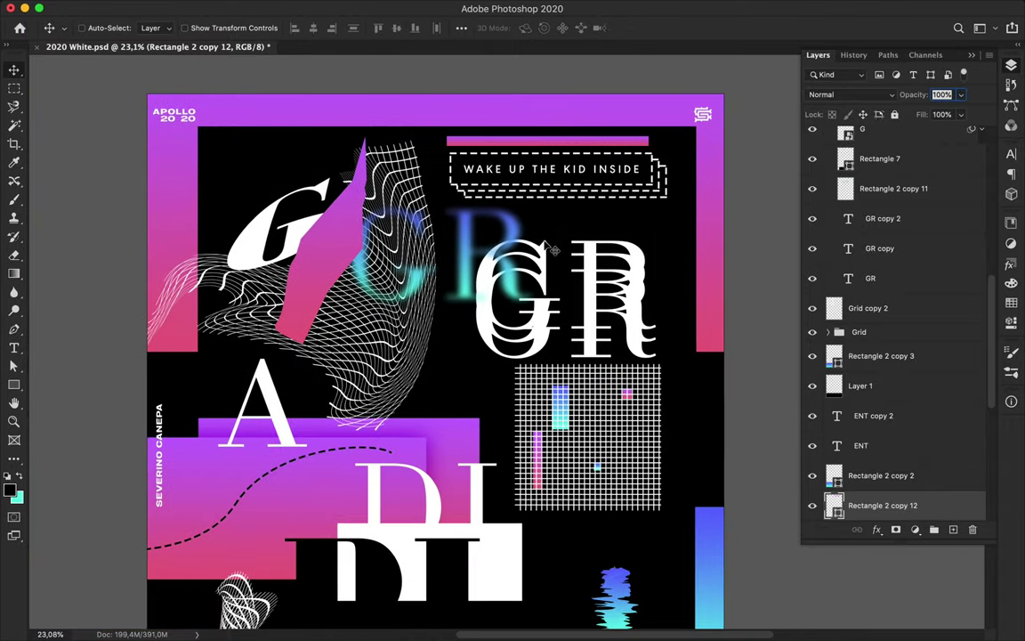